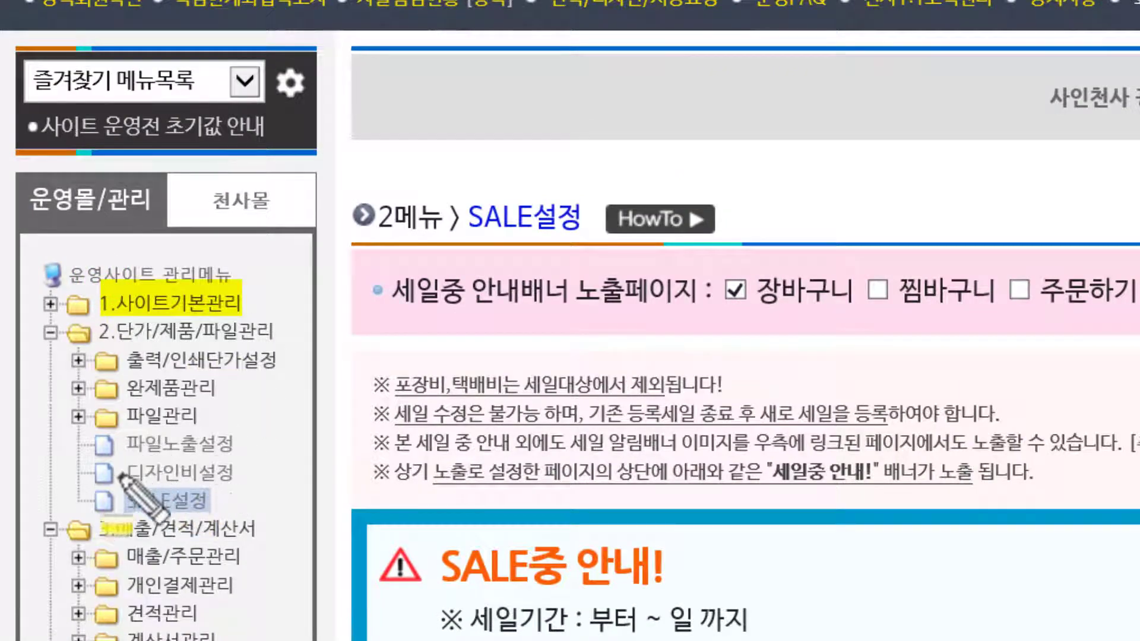
Step: Examine the SALE설정 page's notices, eligible members, sale contents and payment-amount discount tip
drag(123, 488, 215, 509)
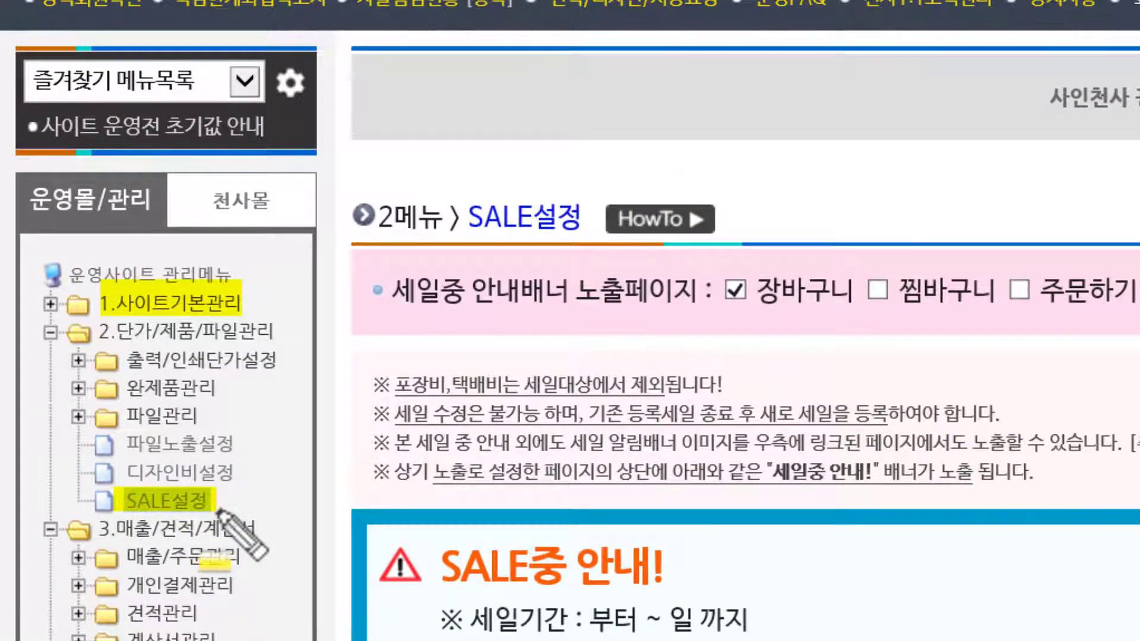
key(Escape)
click(354, 337)
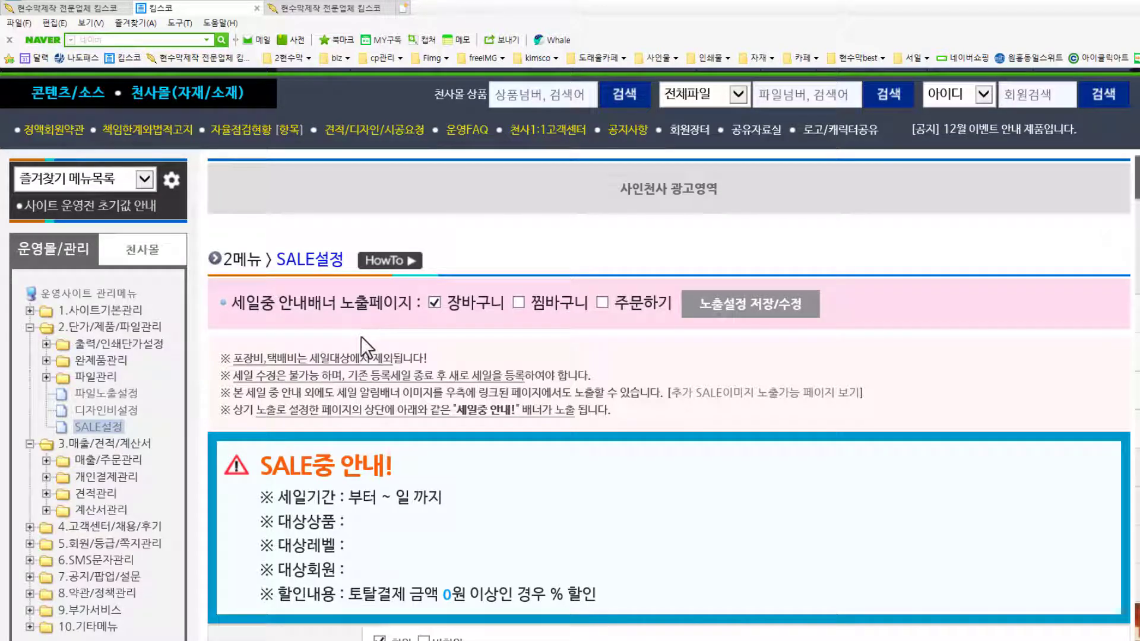
scroll(372, 336, down, 1)
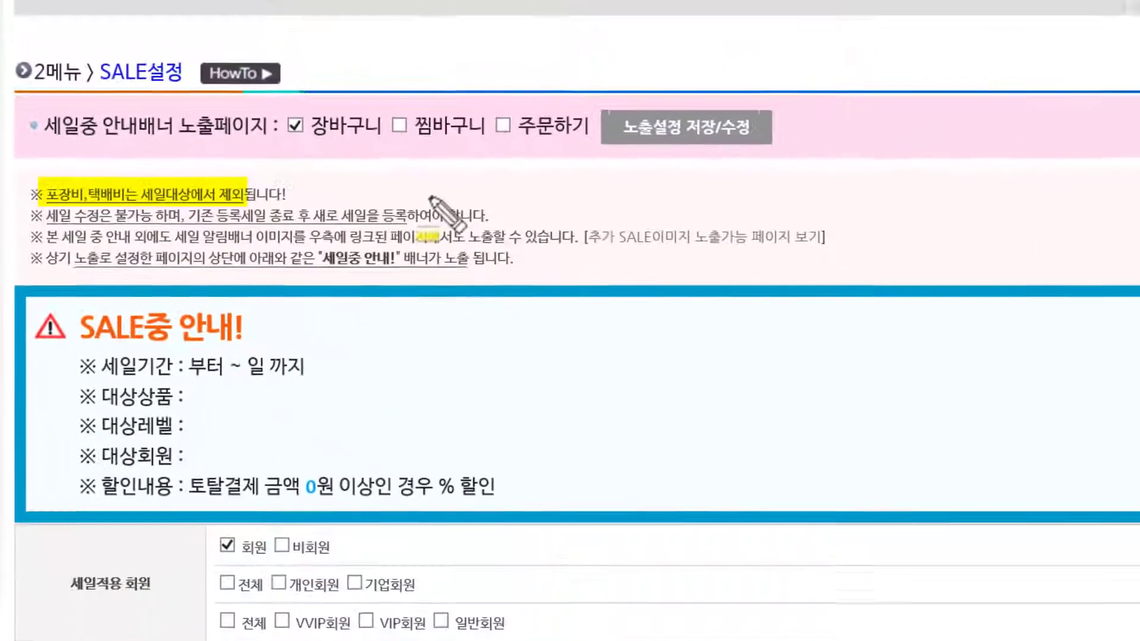
scroll(419, 197, down, 5)
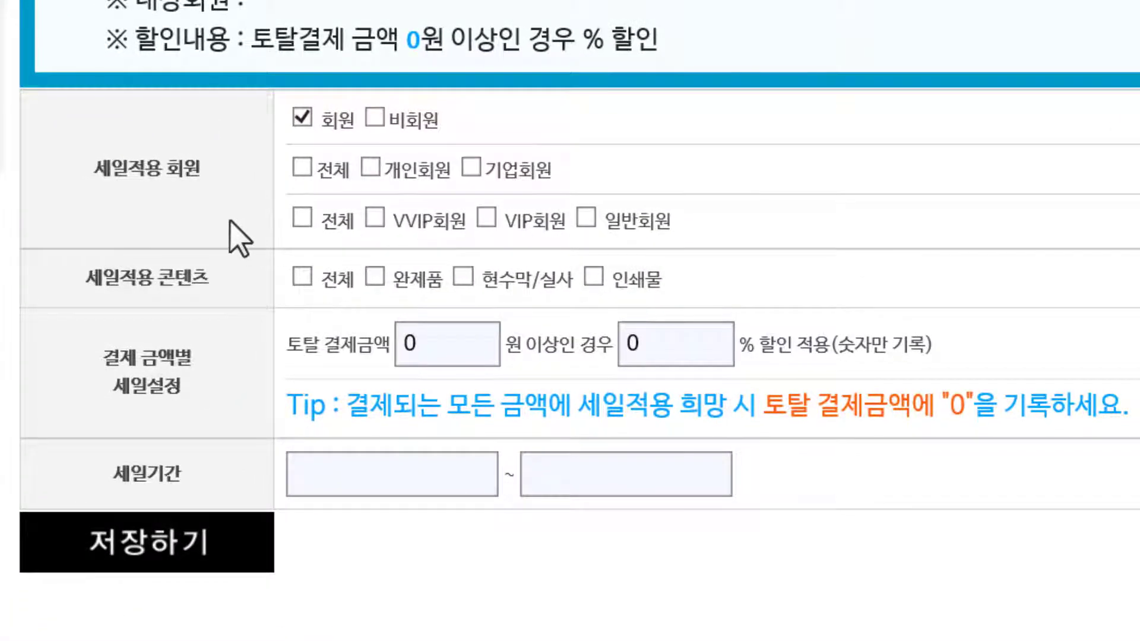
click(93, 159)
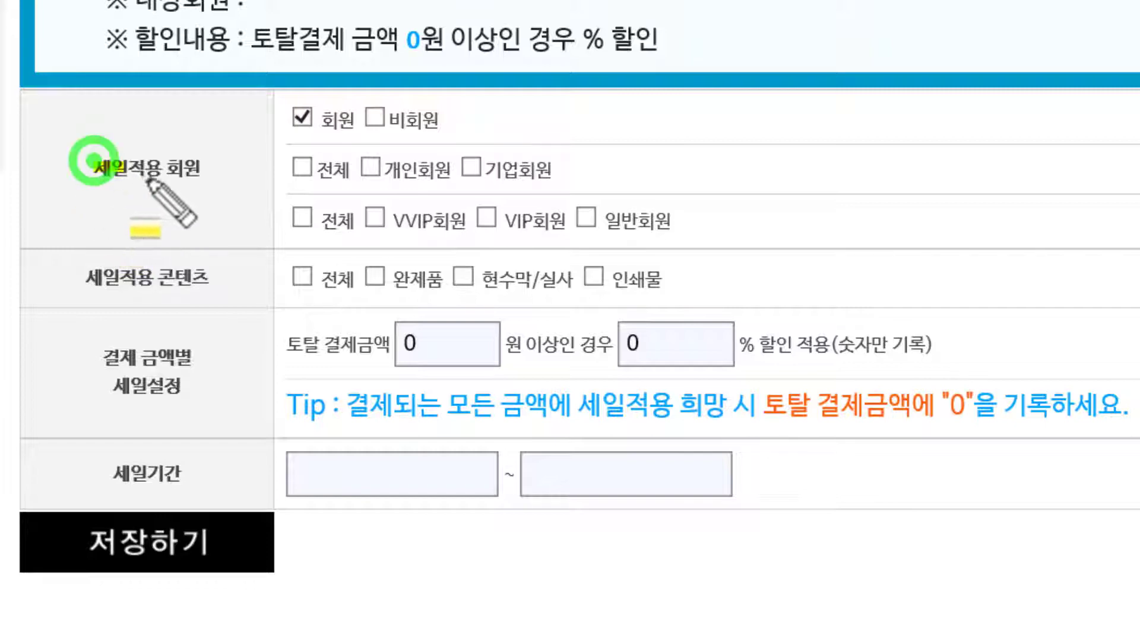
drag(148, 180, 201, 172)
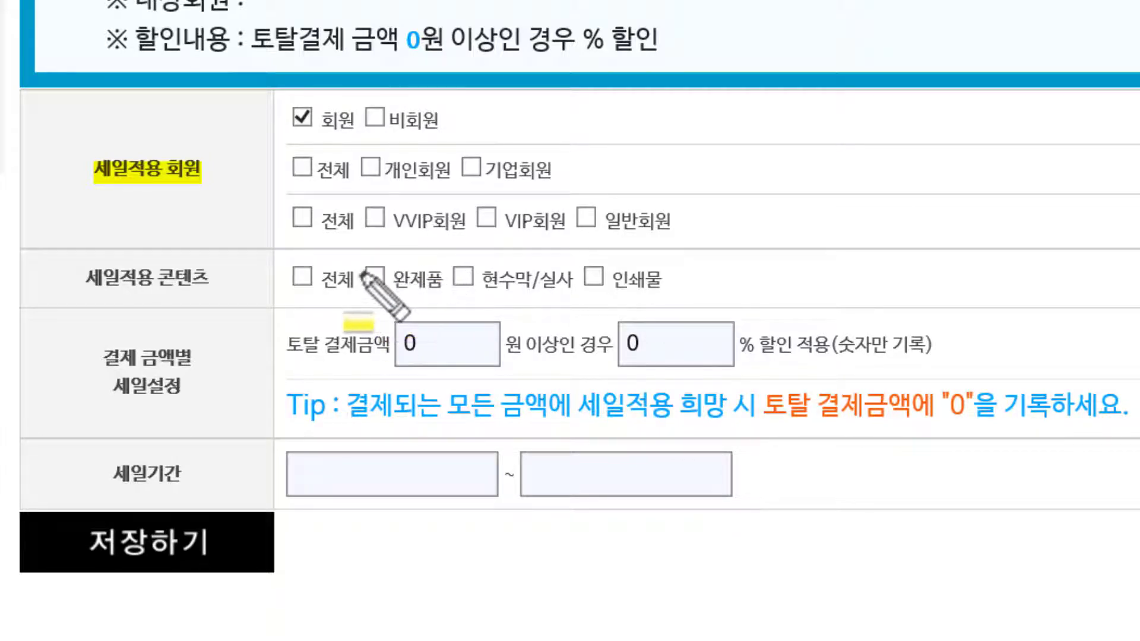
mouse_move(358, 265)
mouse_down()
mouse_move(516, 301)
mouse_move(675, 306)
mouse_move(676, 292)
mouse_up()
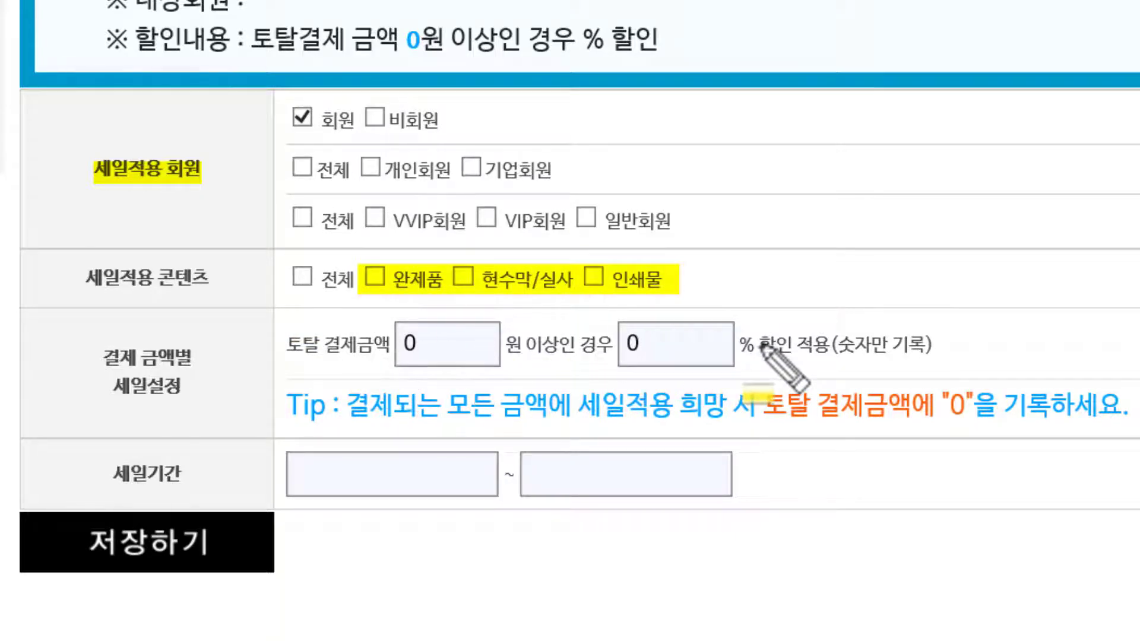
mouse_move(767, 405)
mouse_down()
mouse_move(937, 409)
mouse_move(1000, 423)
mouse_up()
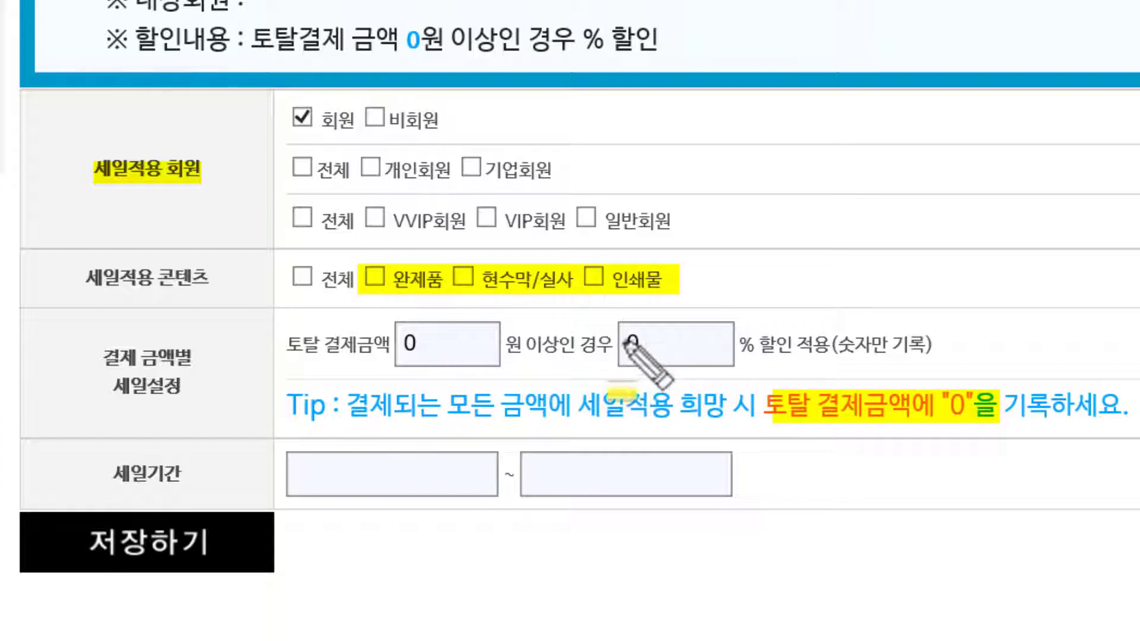
key(Escape)
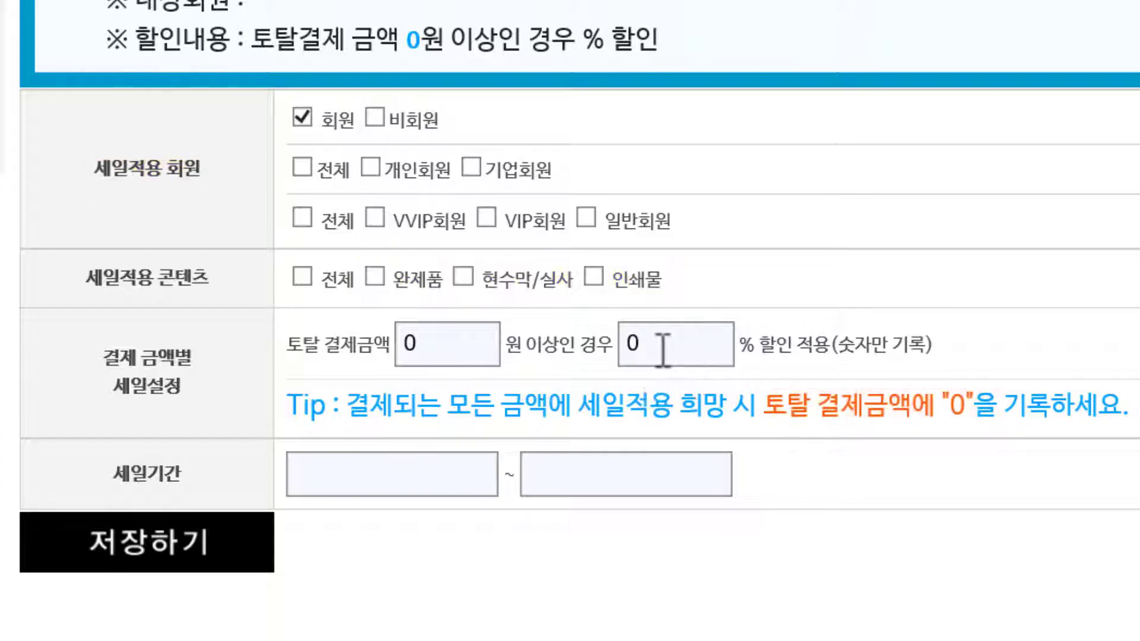
Step: Set the payment-based discount to 10% for total payments of 50000 won or more
double_click(632, 343)
double_click(422, 344)
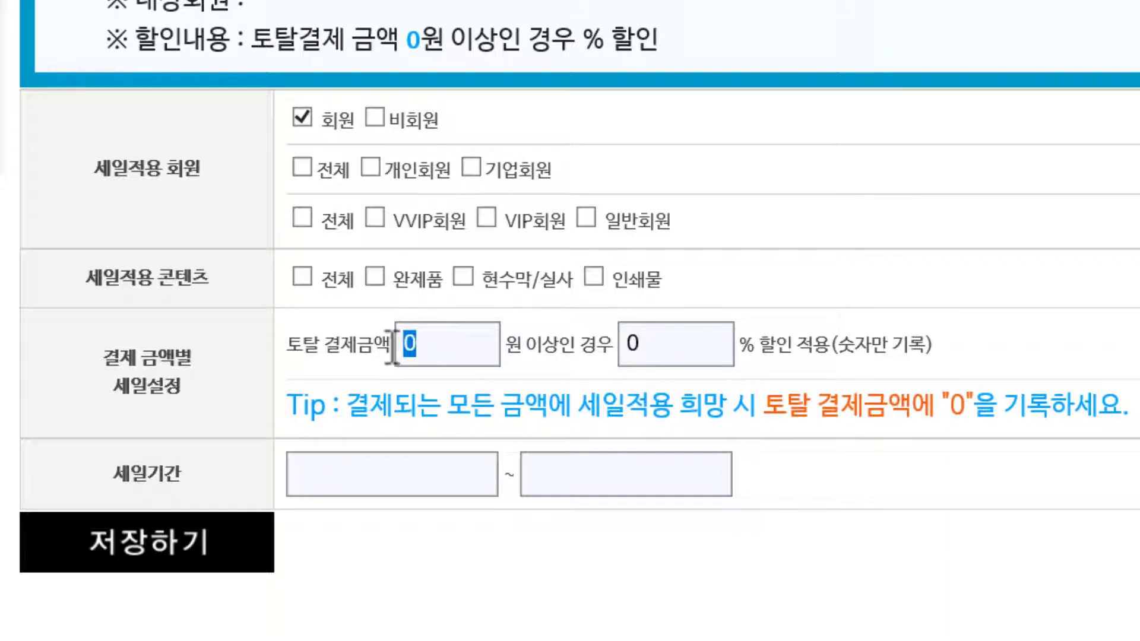
text(5000)
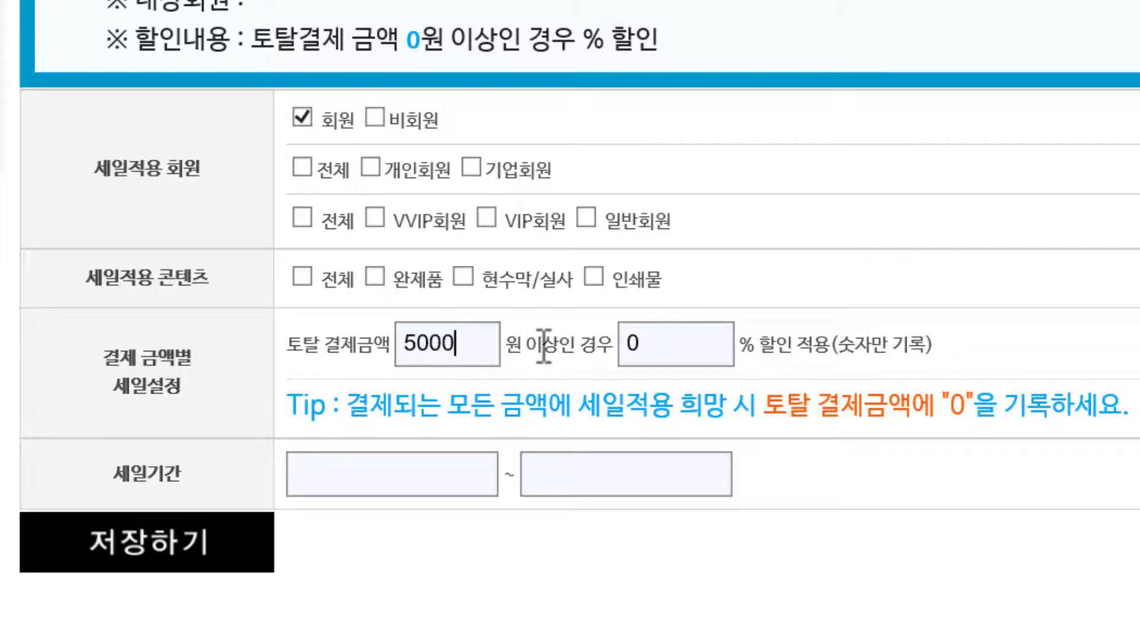
text(0)
click(534, 350)
double_click(641, 350)
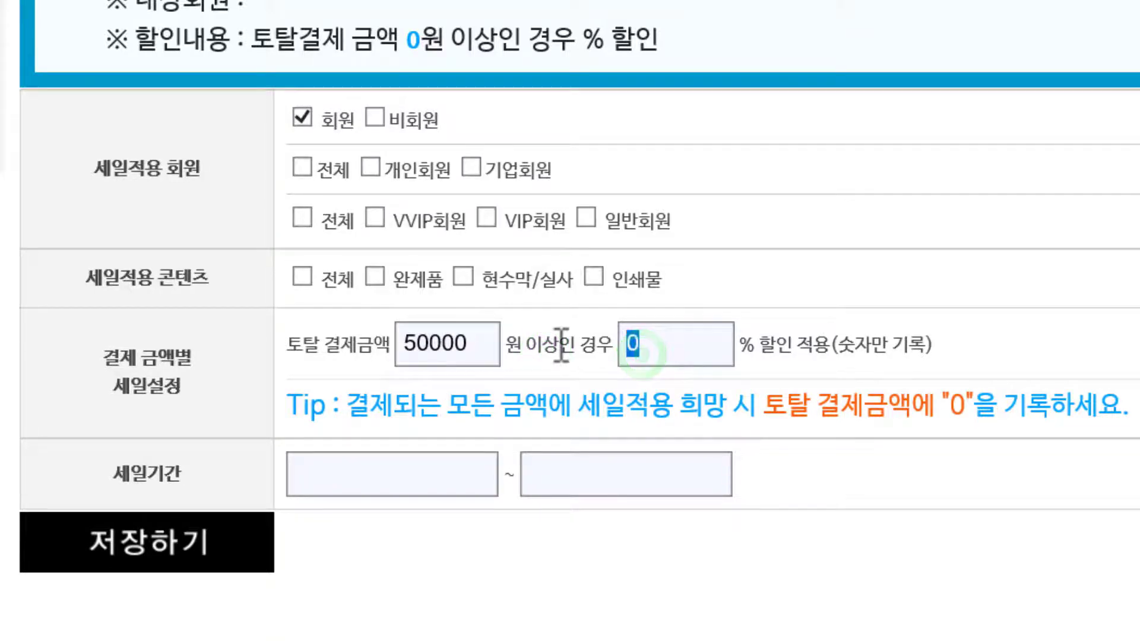
text(10)
click(541, 350)
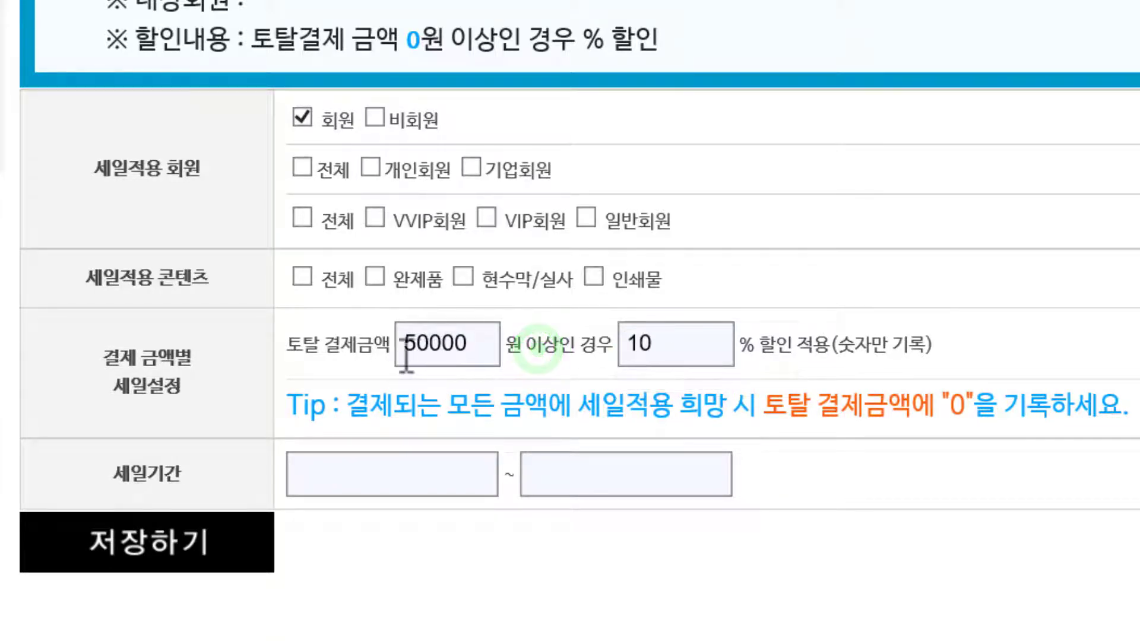
click(385, 350)
click(418, 345)
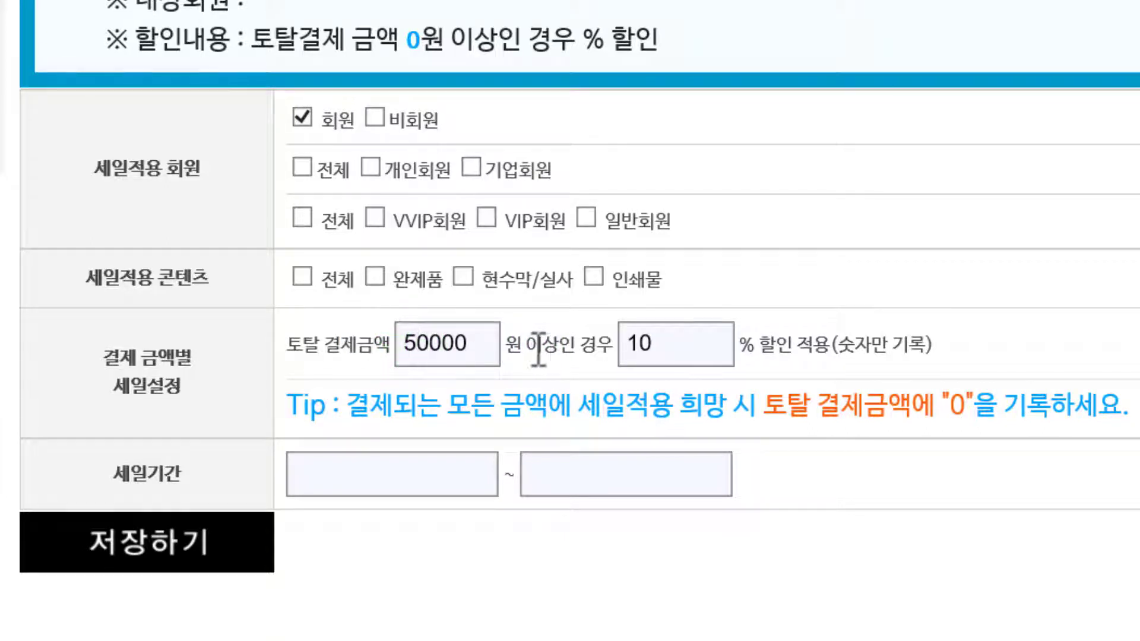
double_click(640, 343)
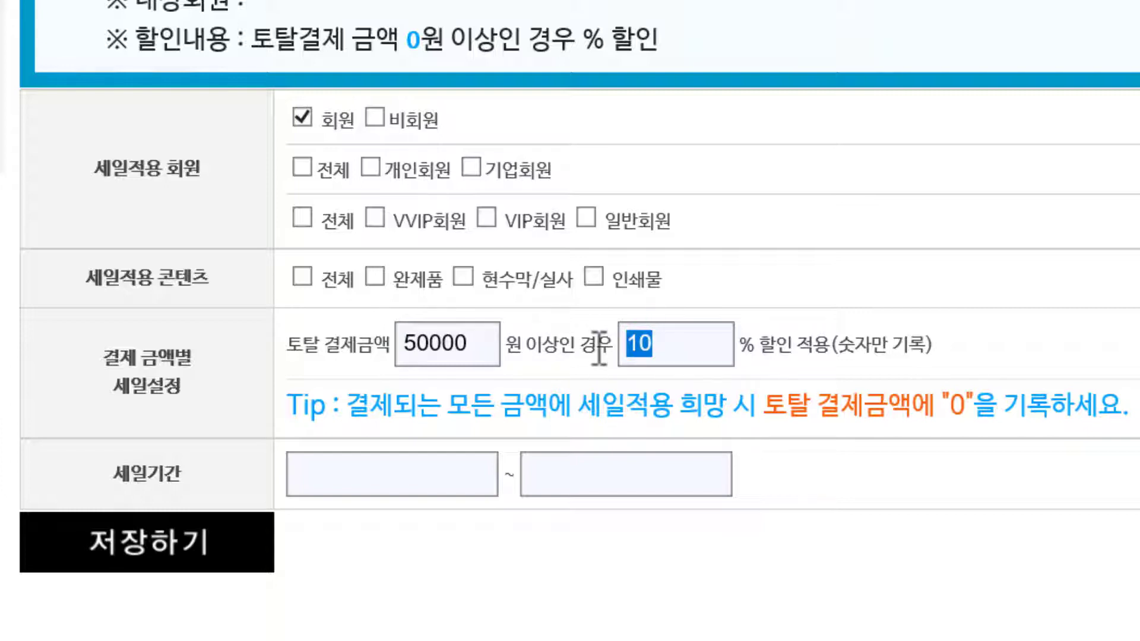
double_click(413, 344)
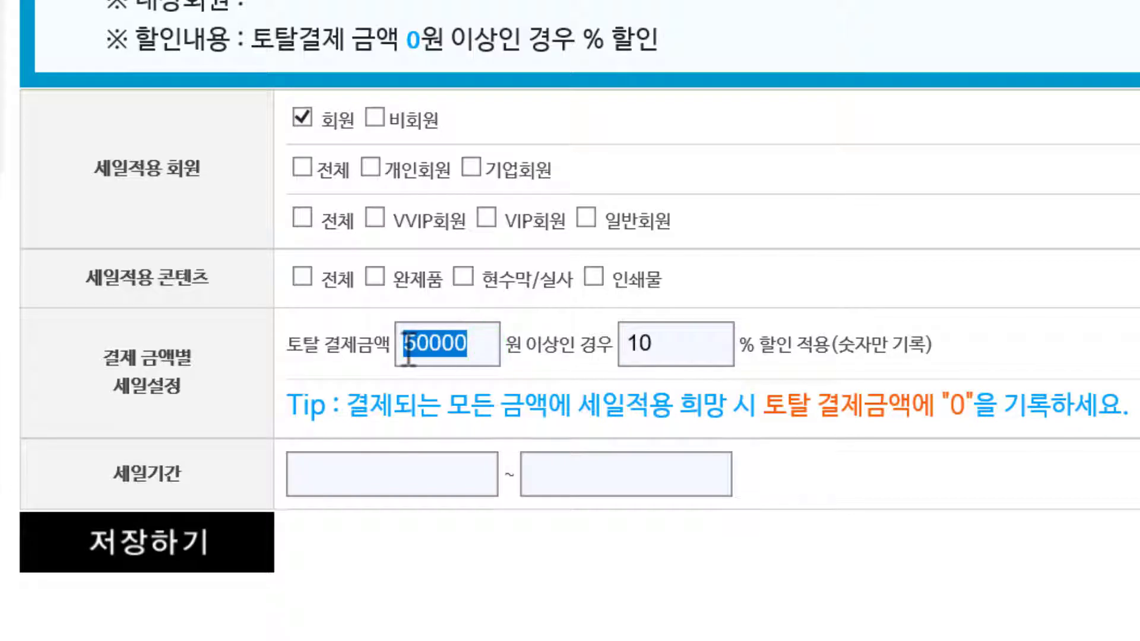
double_click(665, 343)
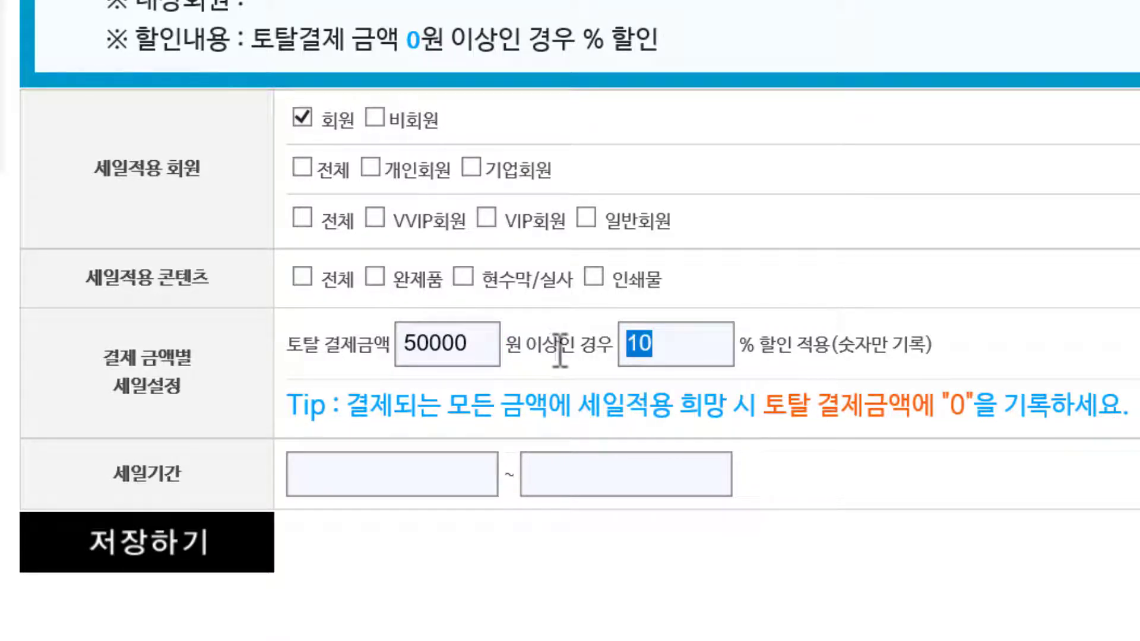
click(565, 354)
Step: Set the minimum total payment amount to 0 won so the discount applies to every payment
double_click(474, 346)
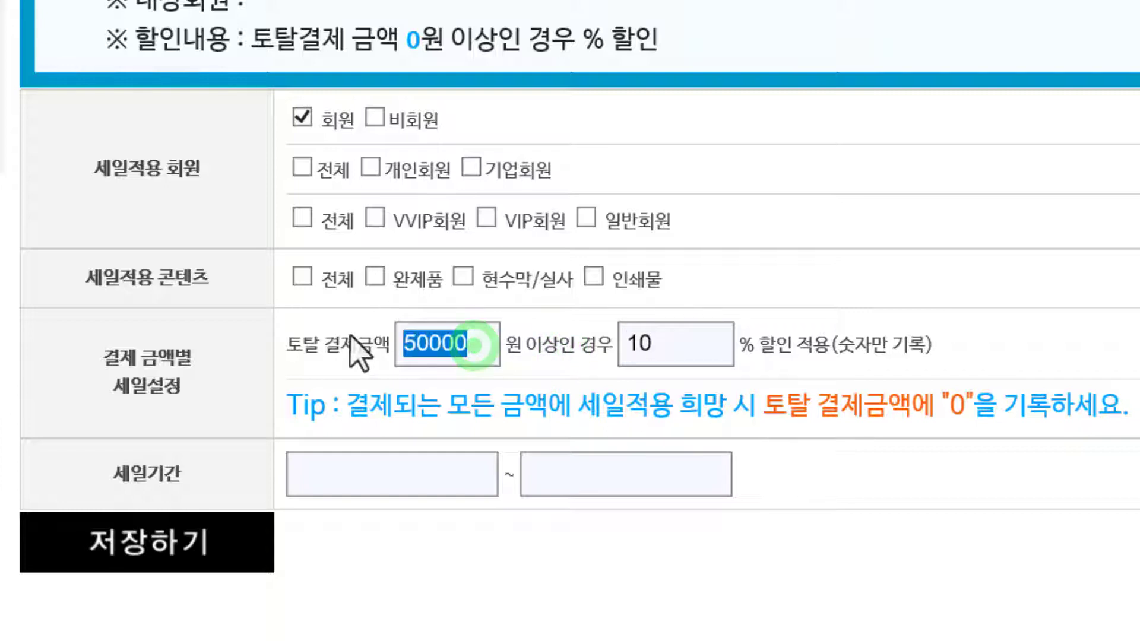
text(0)
click(546, 364)
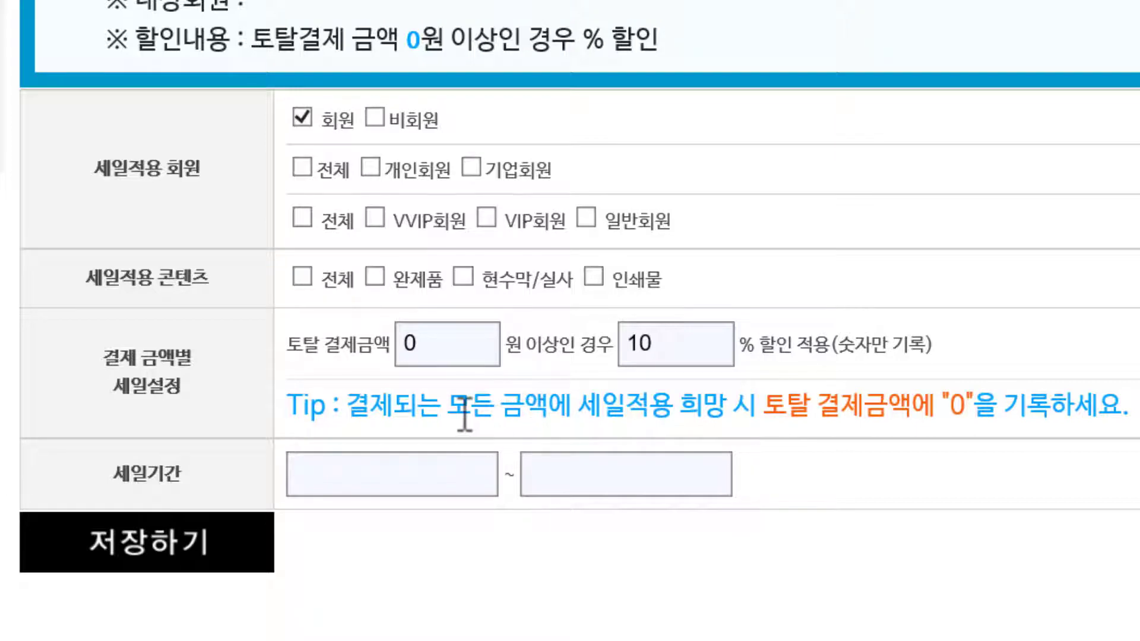
drag(437, 392, 988, 423)
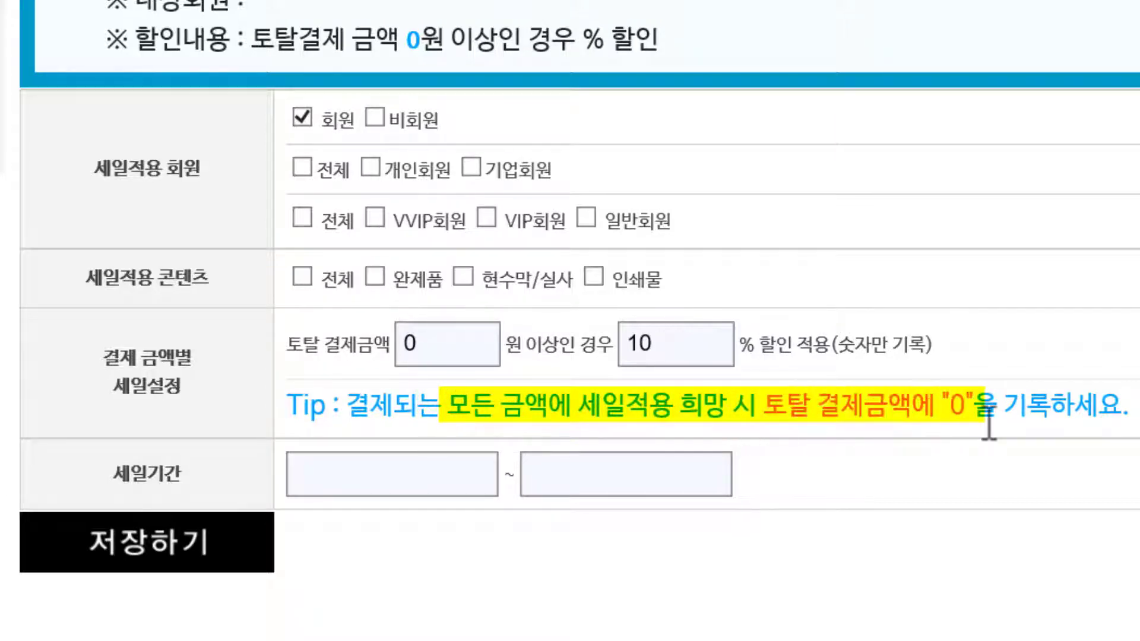
double_click(419, 347)
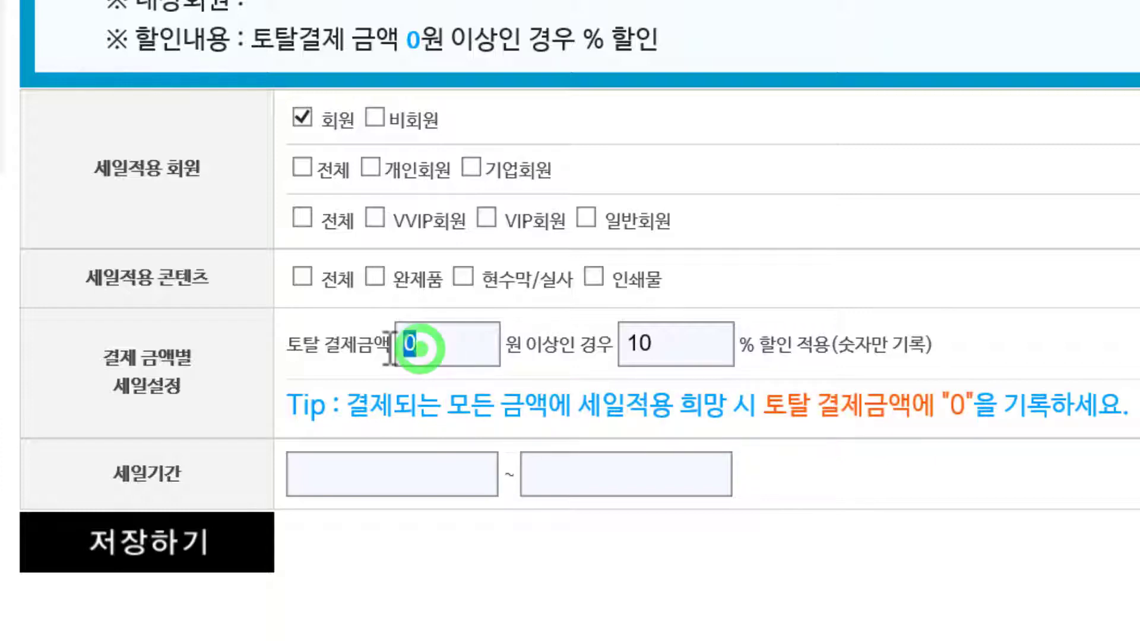
double_click(644, 347)
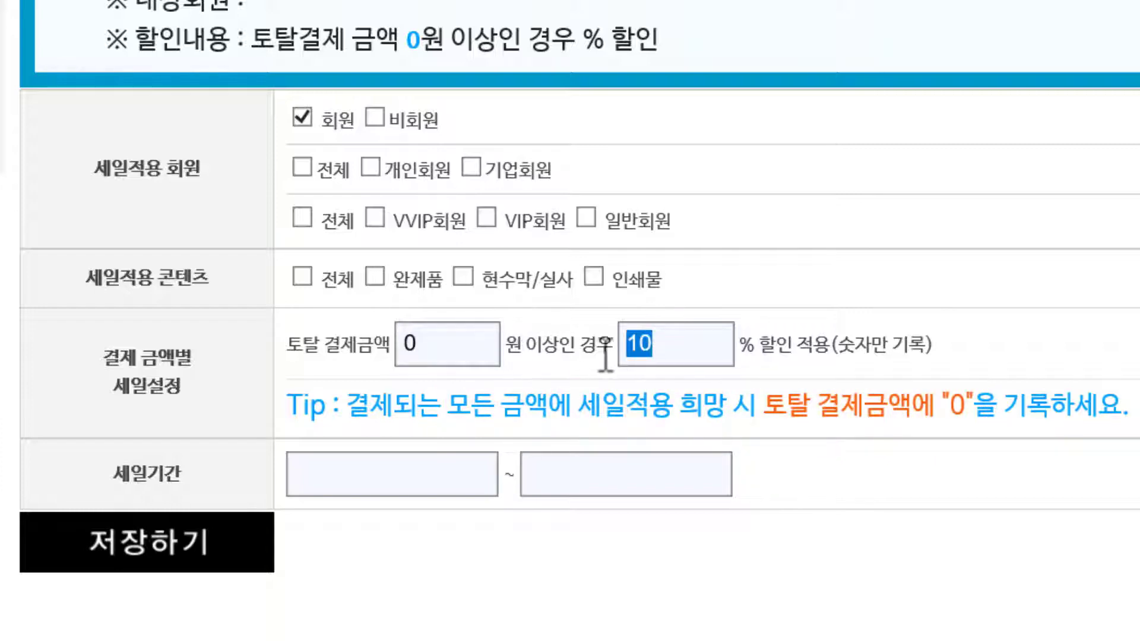
click(787, 344)
click(576, 351)
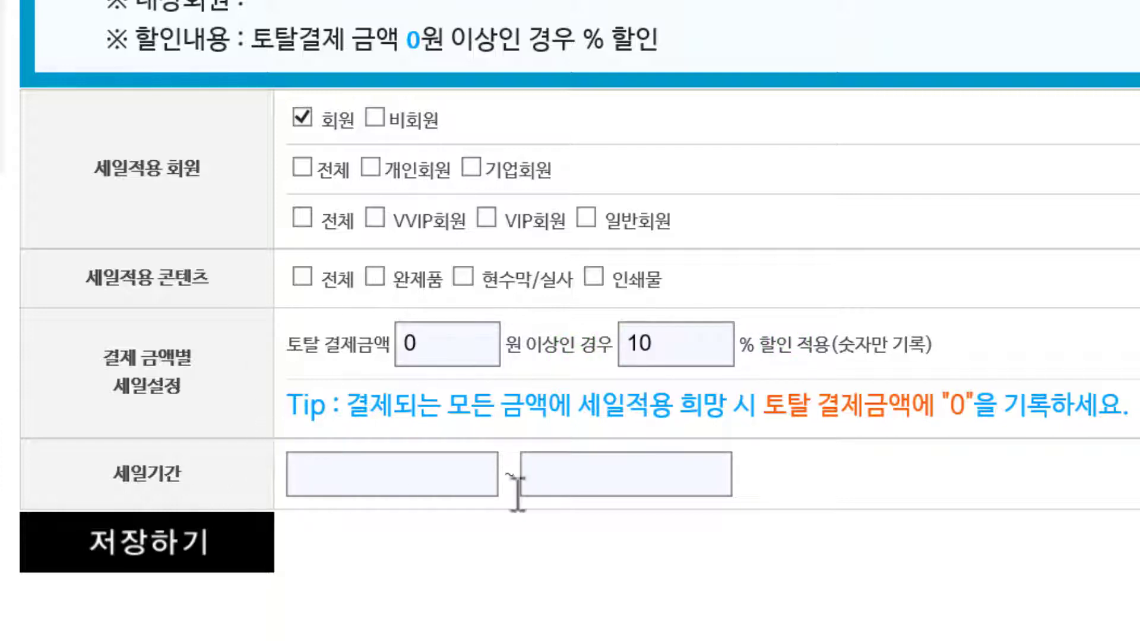
Step: Set the sale period (세일기간) from 2019-12-20 to 2019-12-31
click(407, 473)
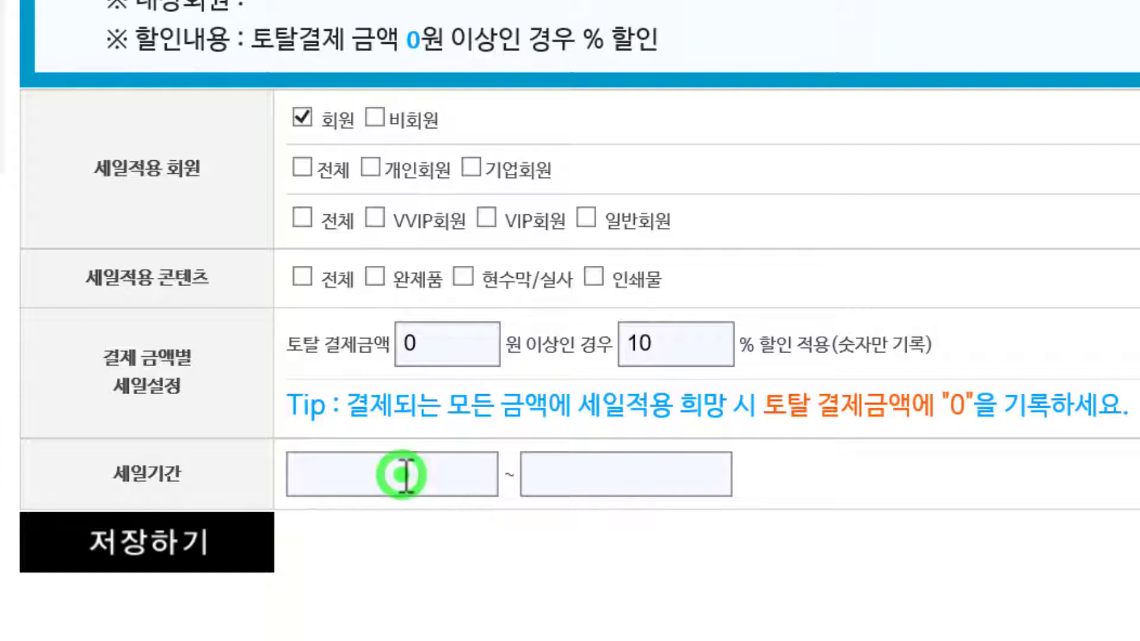
click(568, 638)
click(570, 478)
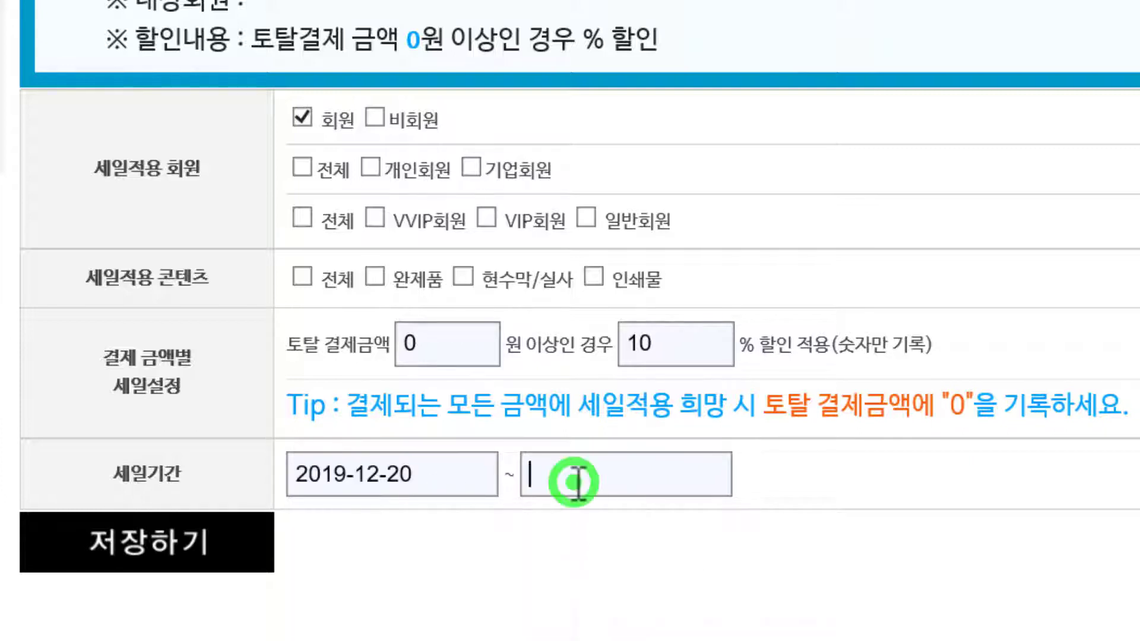
click(647, 638)
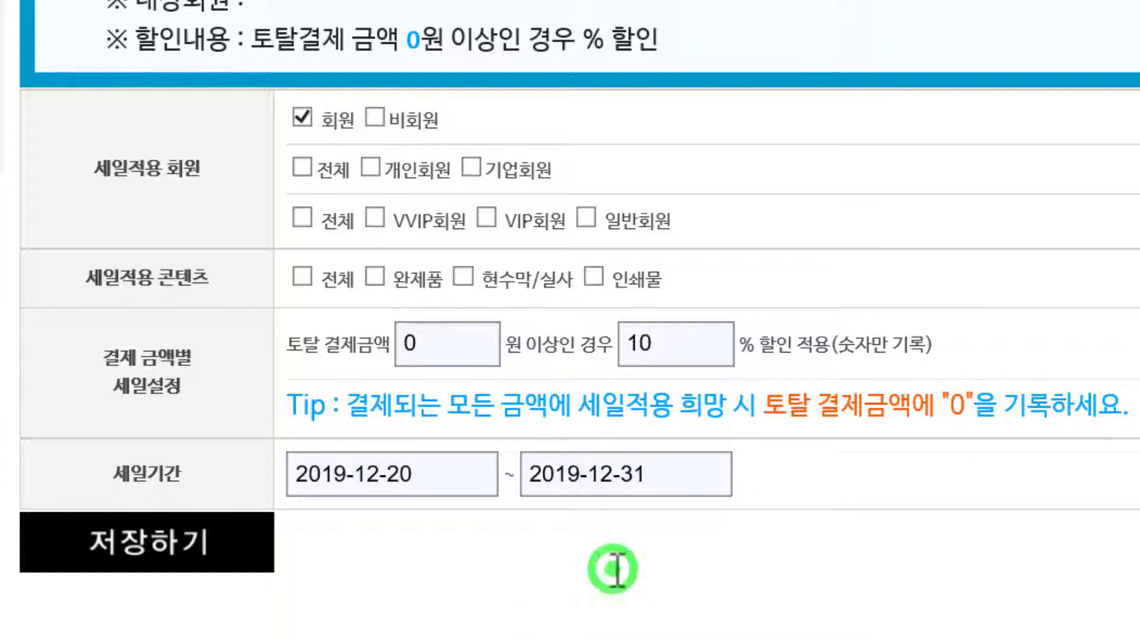
Step: Apply the sale to 전체 for the member type, the member level and the sale contents
scroll(576, 562, up, 3)
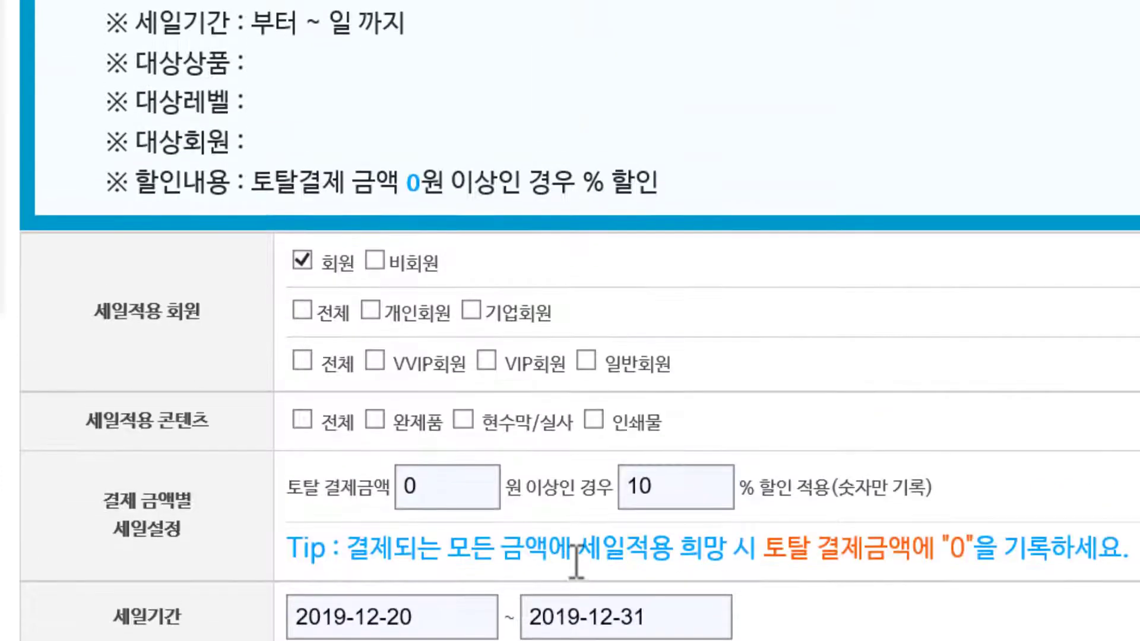
click(302, 310)
click(302, 361)
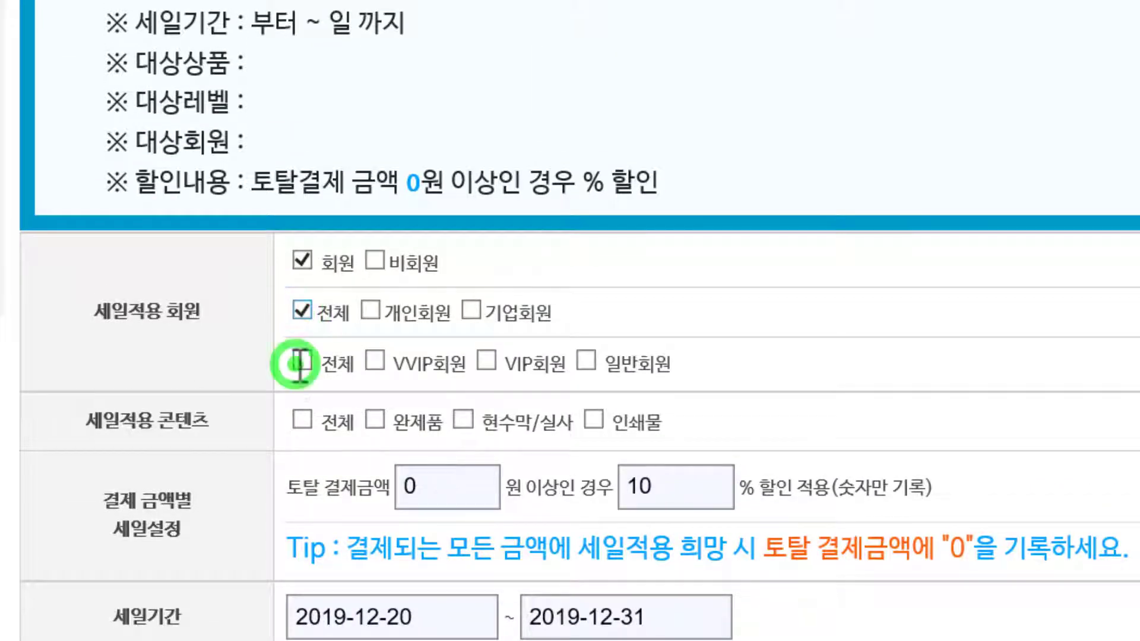
click(302, 421)
Step: Set the payment-based discount to 5% for total payments of 5000 won or more
scroll(292, 386, down, 3)
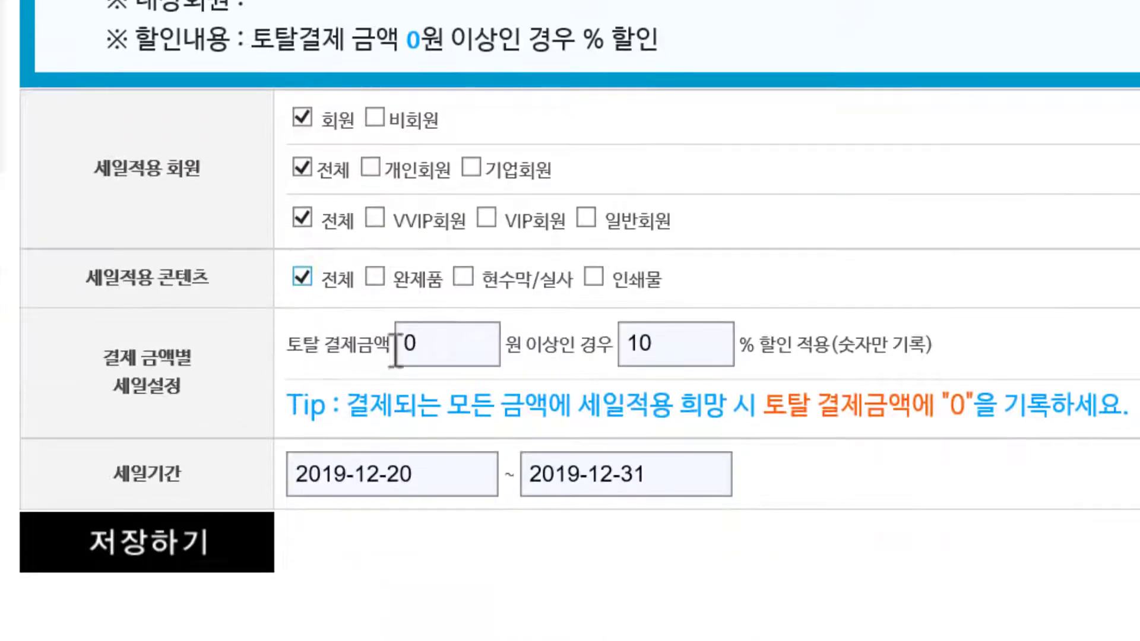
double_click(439, 342)
text(5000)
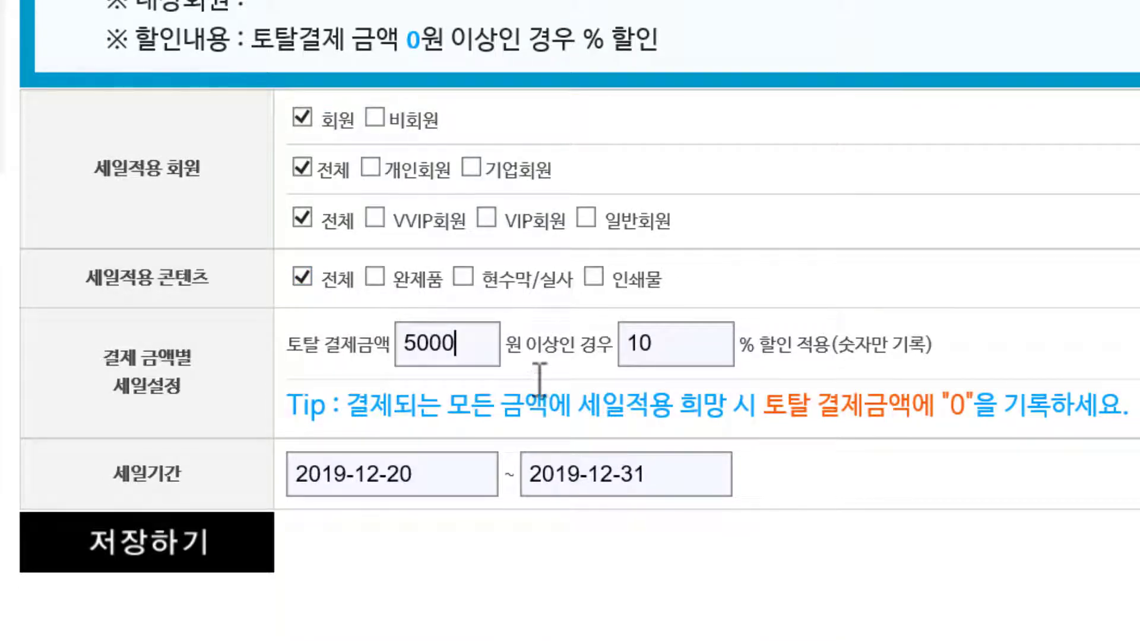
double_click(668, 355)
text(5)
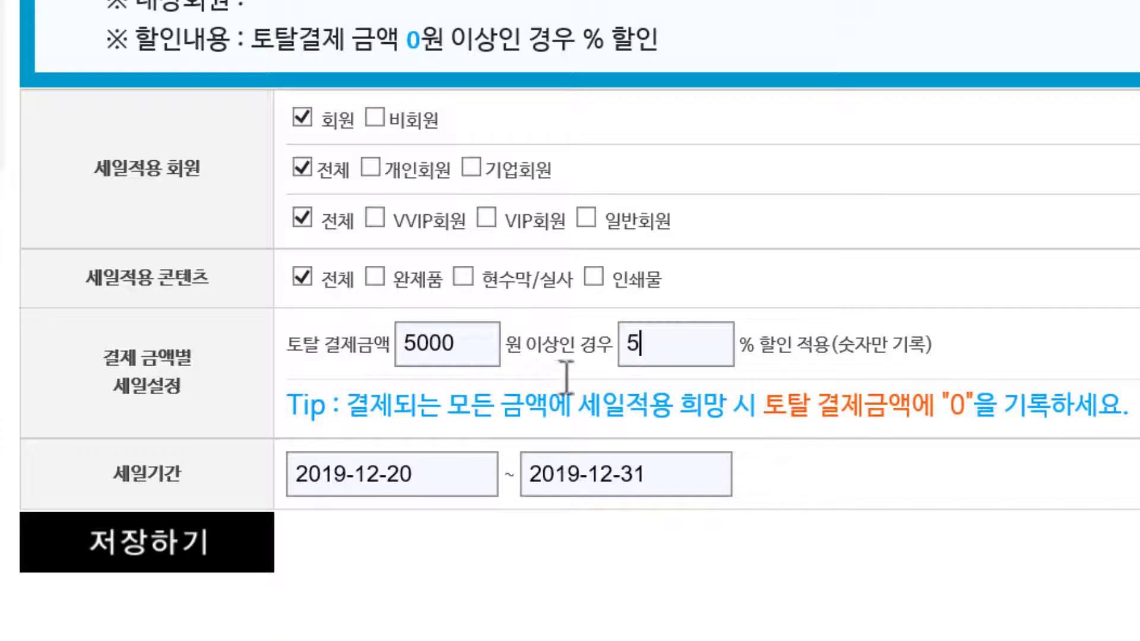
click(560, 376)
Step: Save the new sale registration and accept the confirmation dialogs
scroll(596, 367, down, 5)
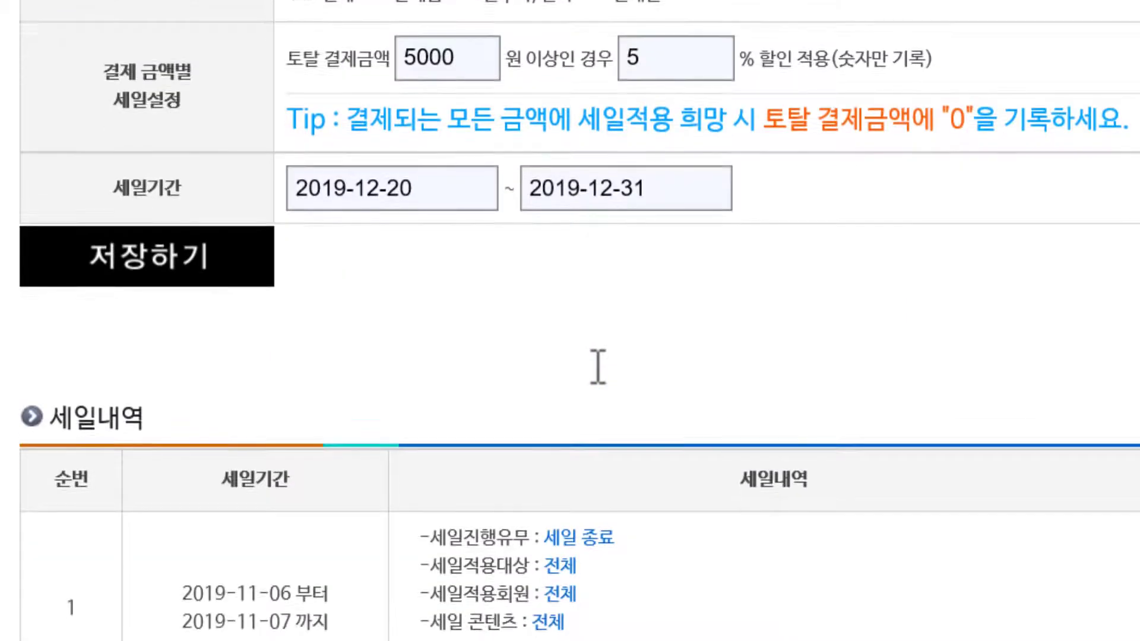
scroll(598, 367, up, 2)
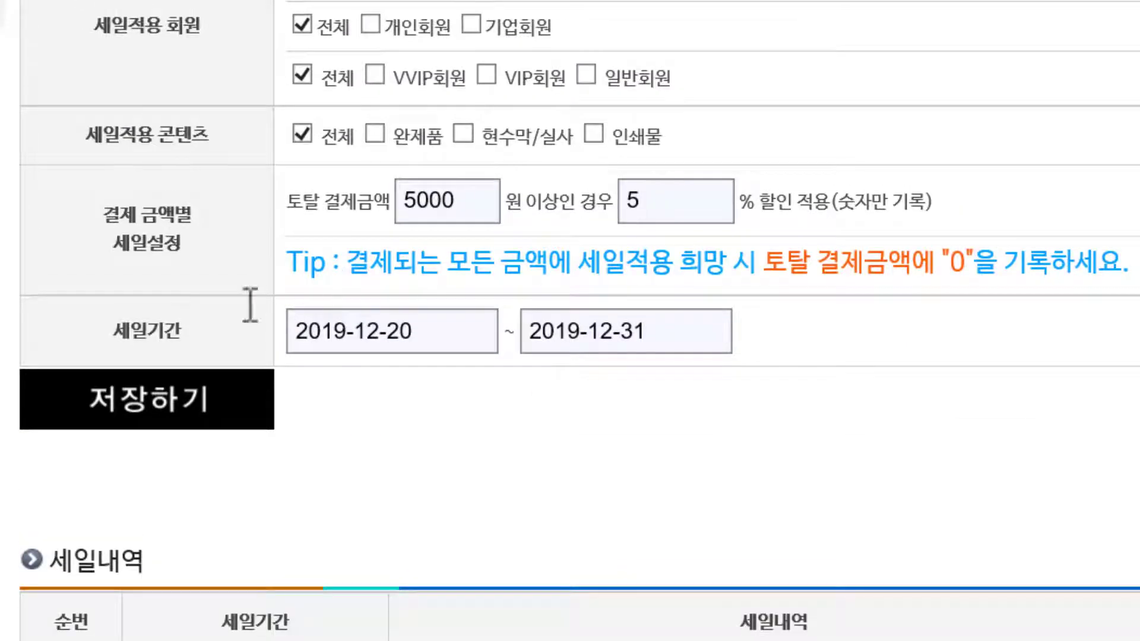
click(171, 399)
click(693, 389)
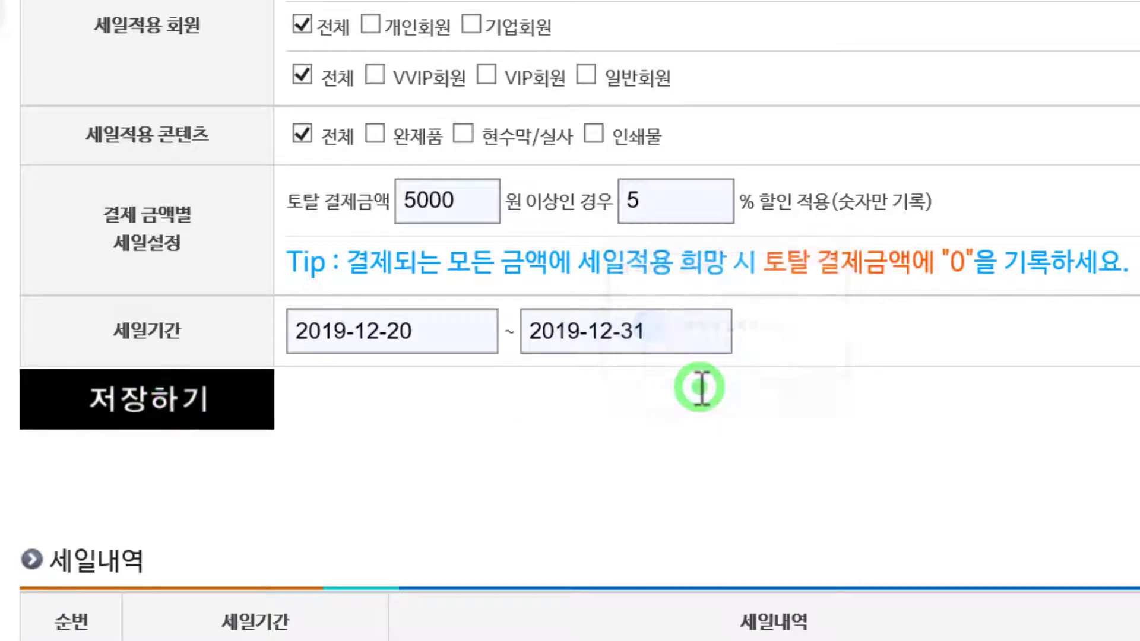
click(885, 305)
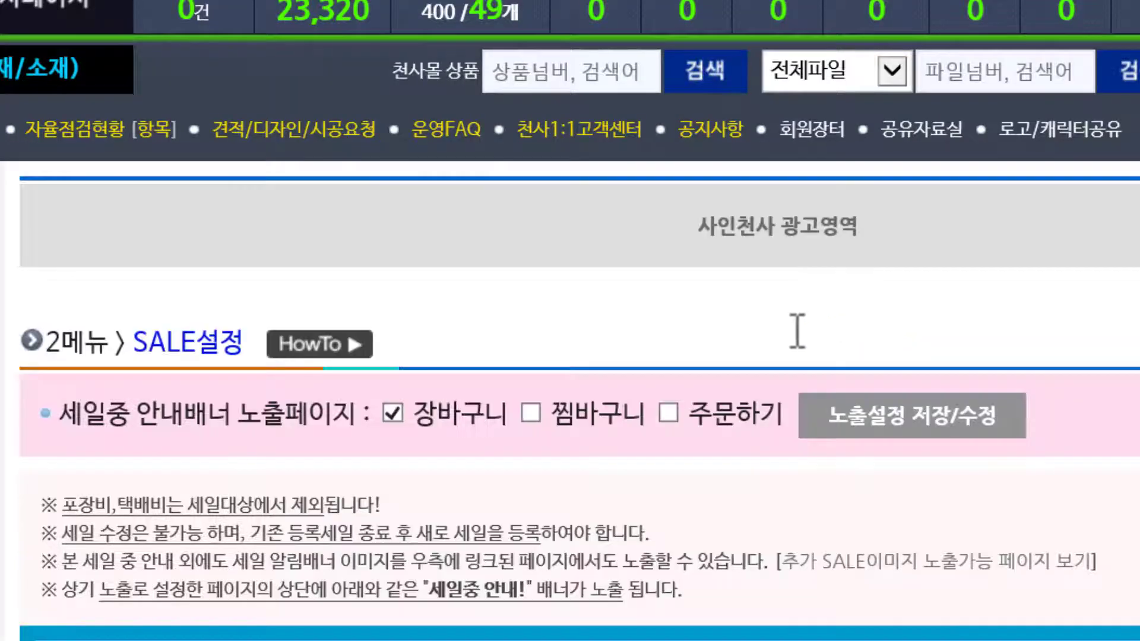
Step: Review the new entry in 세일내역, stop the 2019-12-20 to 2019-12-31 sale and accept the dialogs
scroll(797, 330, down, 15)
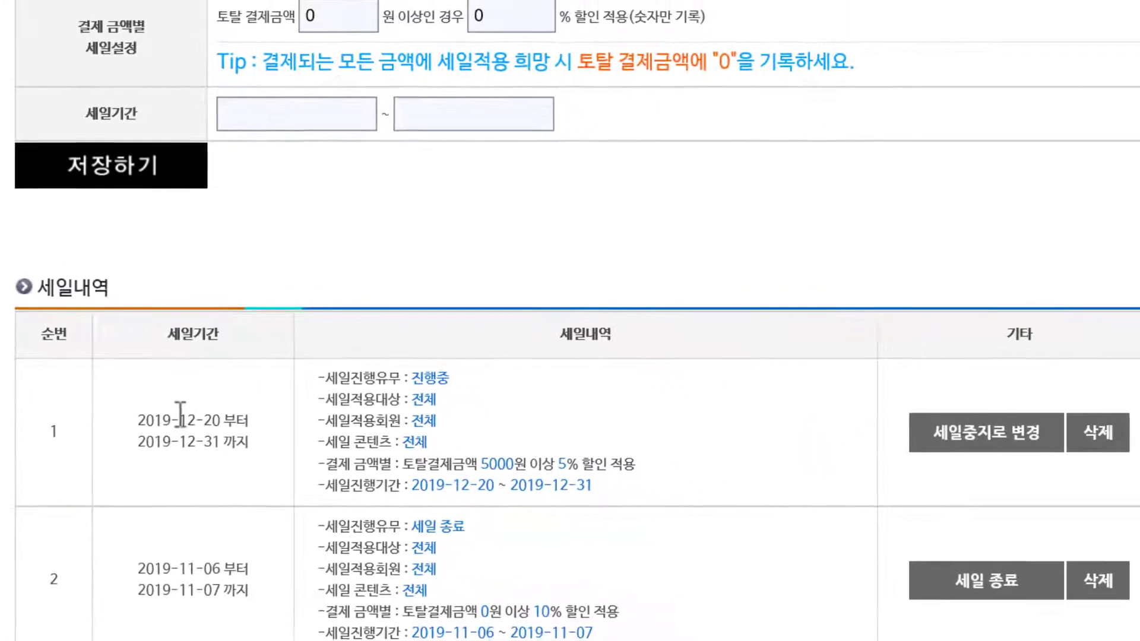
drag(94, 364, 656, 507)
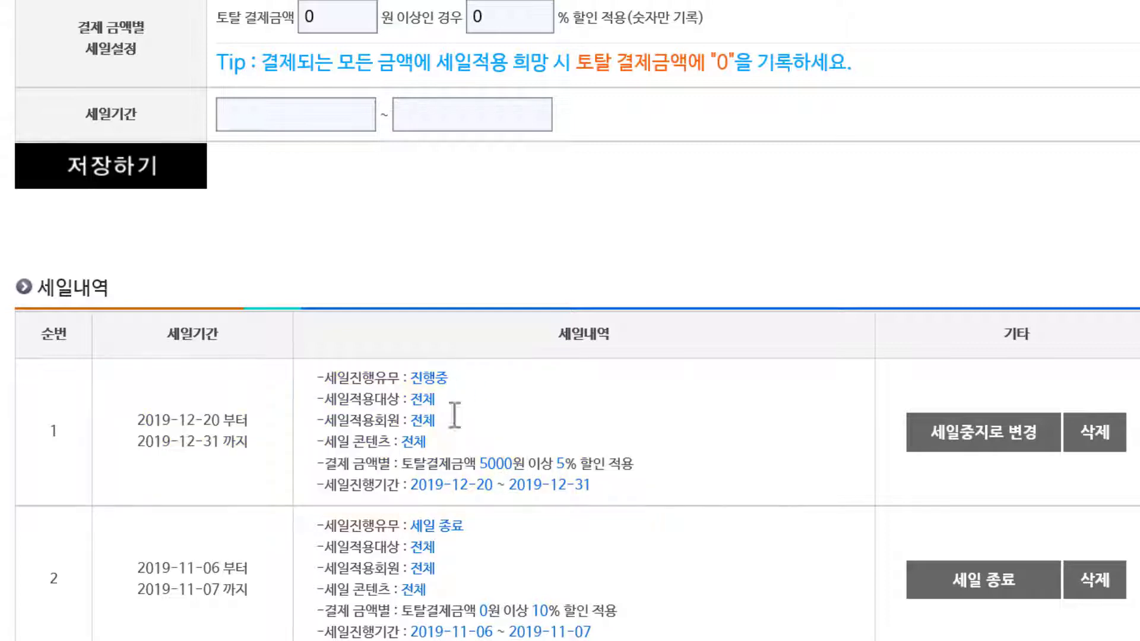
scroll(493, 408, up, 4)
scroll(494, 407, down, 2)
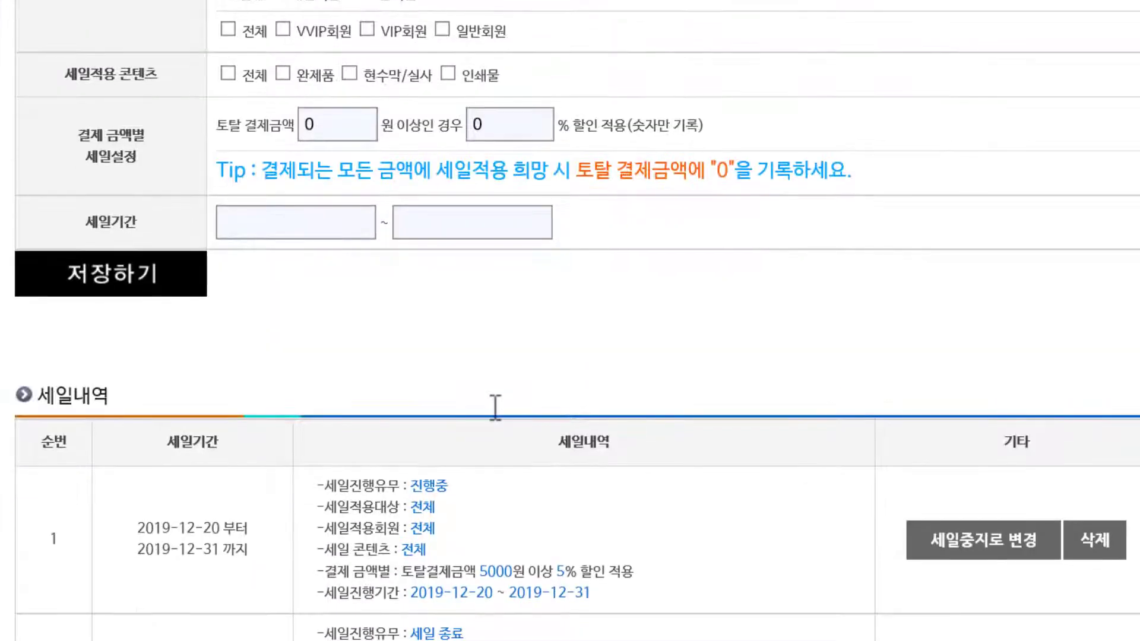
scroll(494, 404, down, 2)
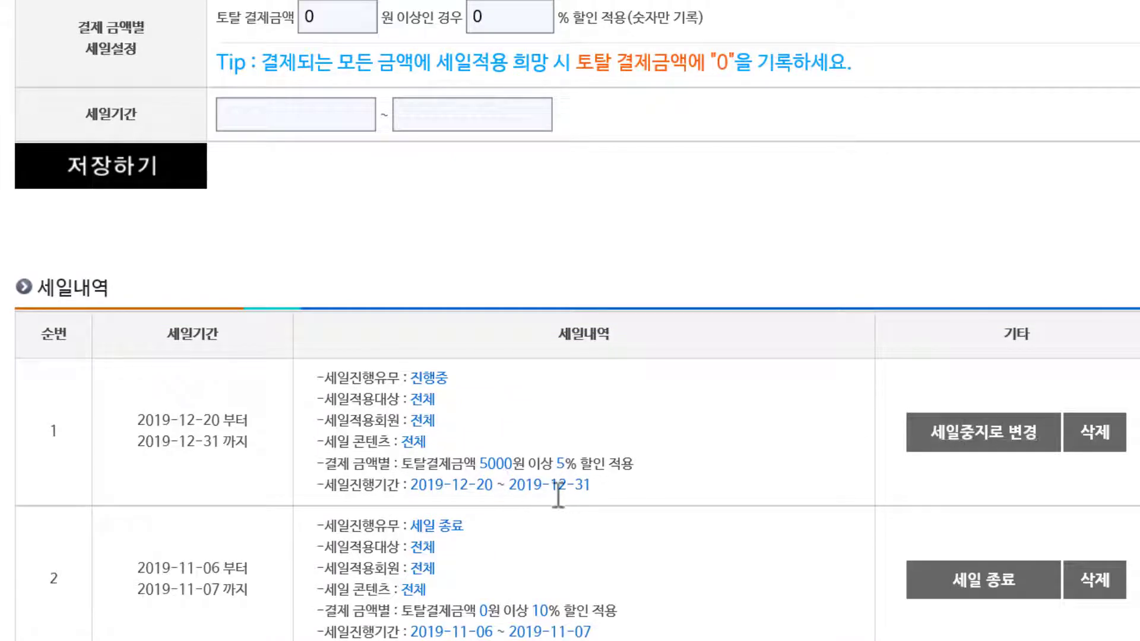
click(962, 438)
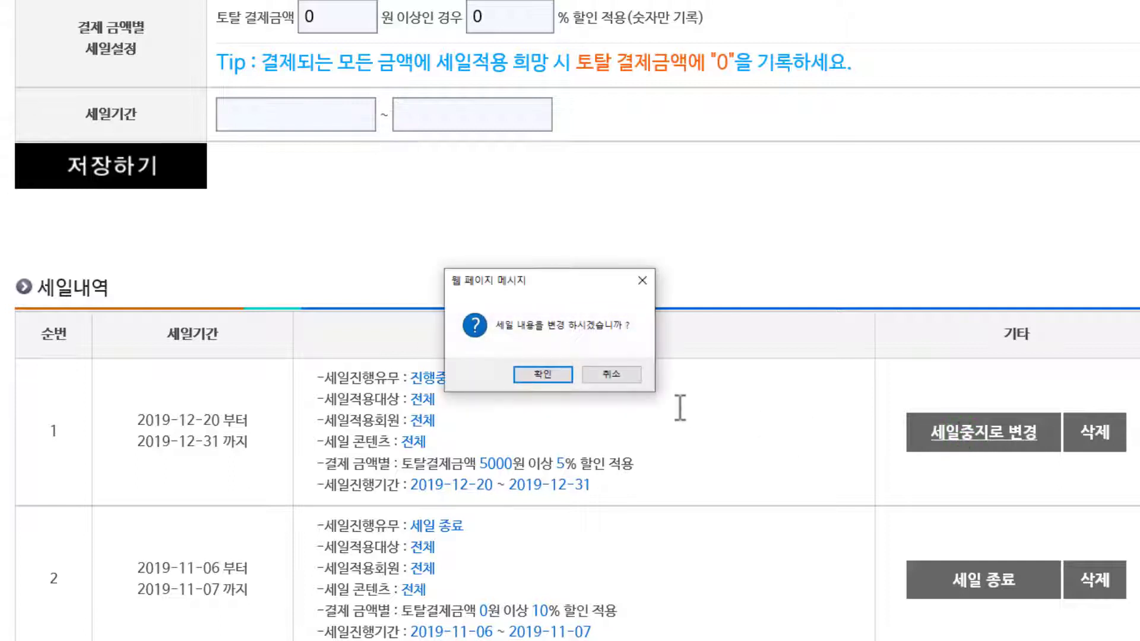
click(548, 381)
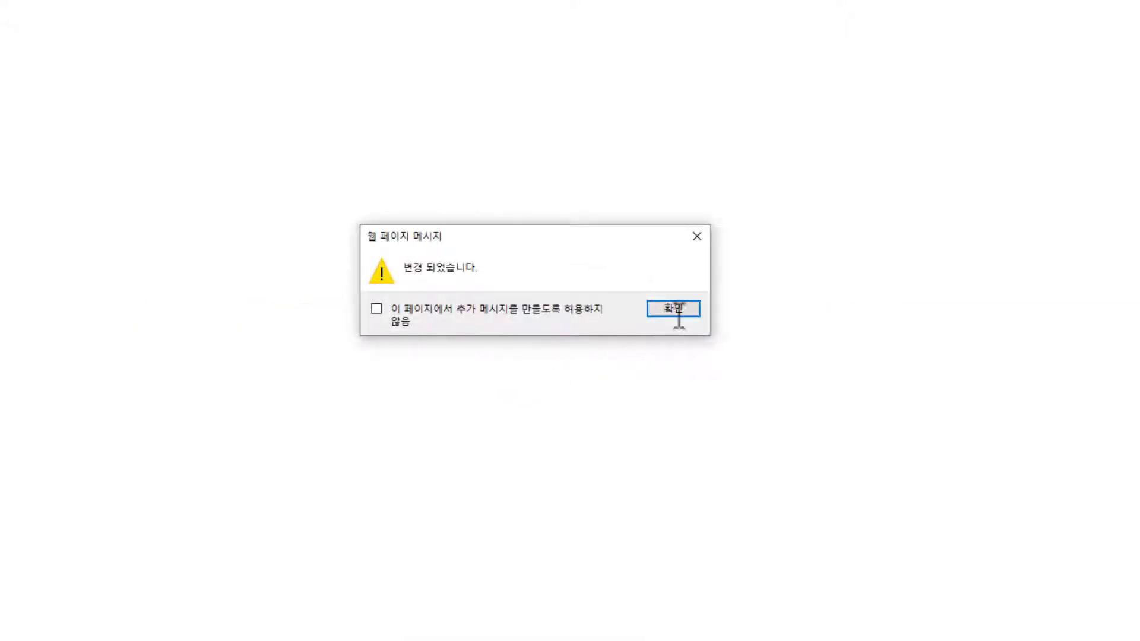
click(676, 310)
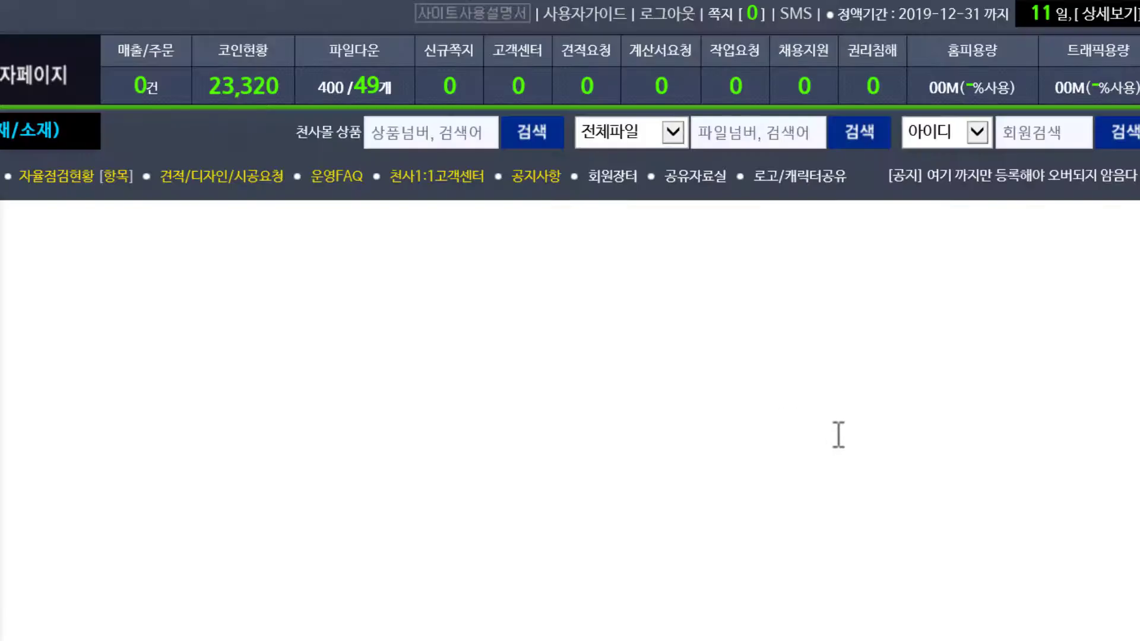
Step: Reactivate the 2019-12-20 to 2019-12-31 sale in 세일내역 and accept the dialogs
scroll(839, 435, down, 15)
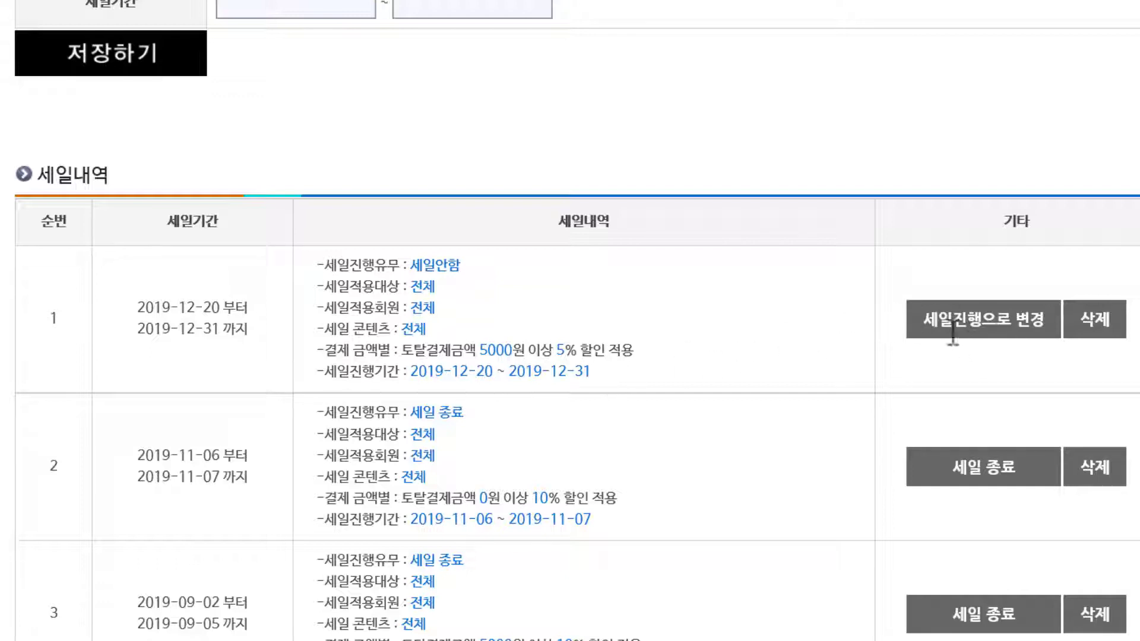
click(978, 321)
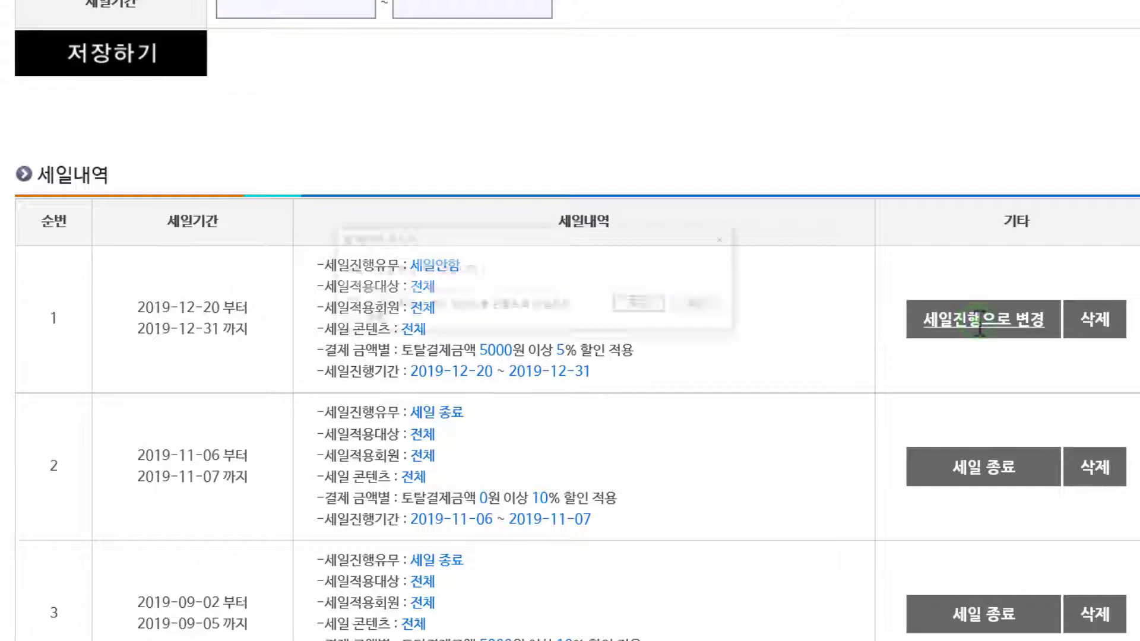
click(647, 304)
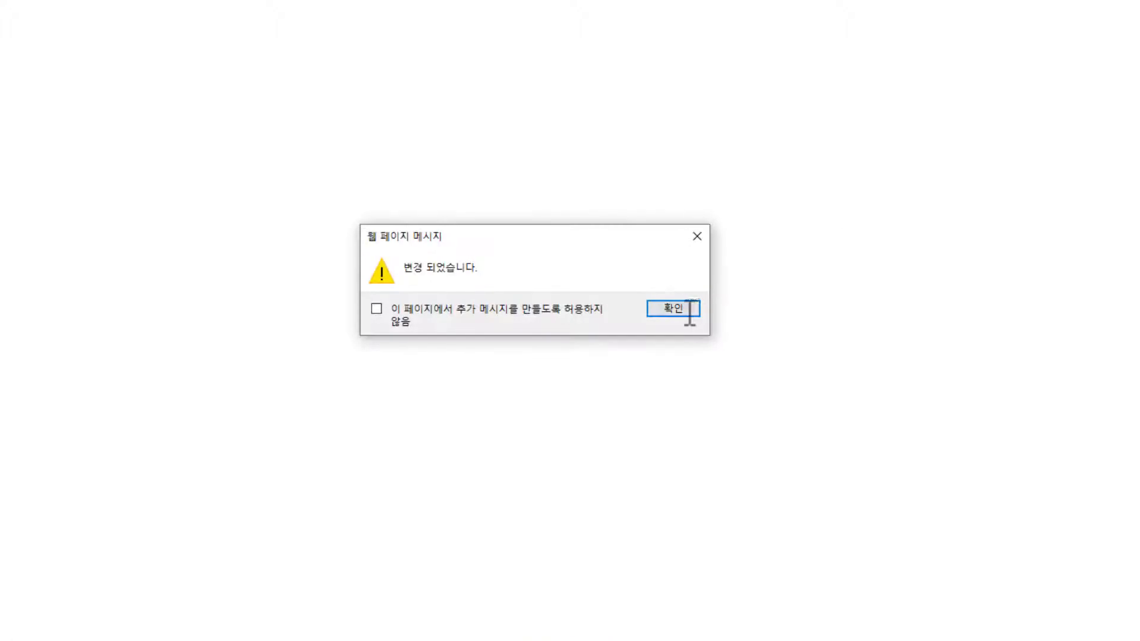
click(676, 310)
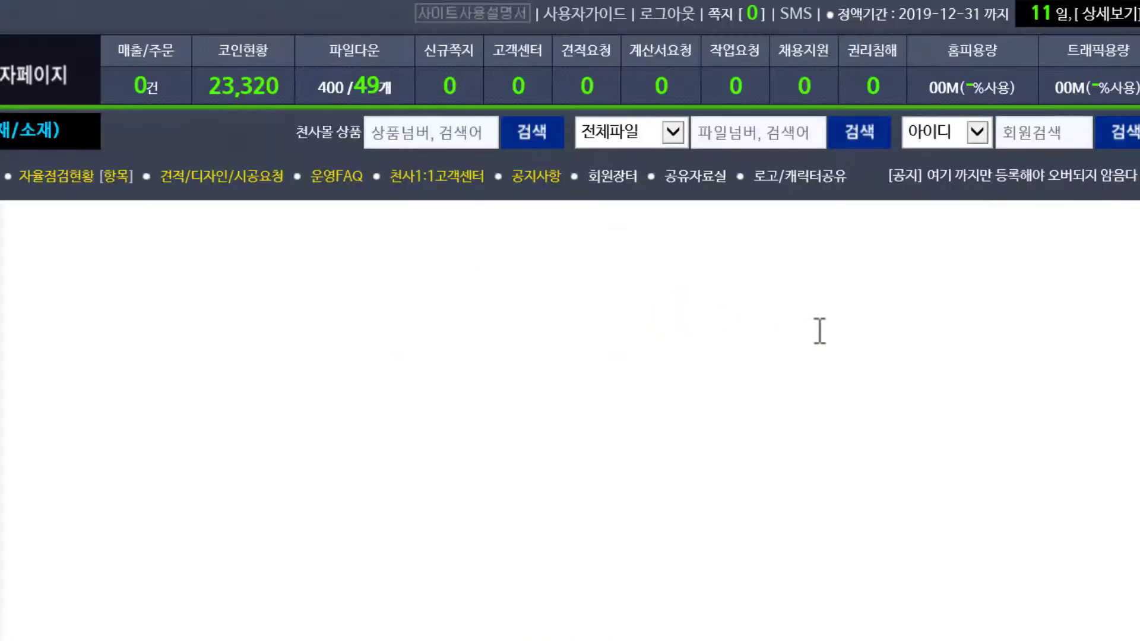
Step: Examine the first entry in 세일내역, the SALE중 안내 banner preview and the banner display page options 장바구니, 찜바구니 and 주문하기
scroll(816, 333, down, 14)
scroll(806, 337, down, 4)
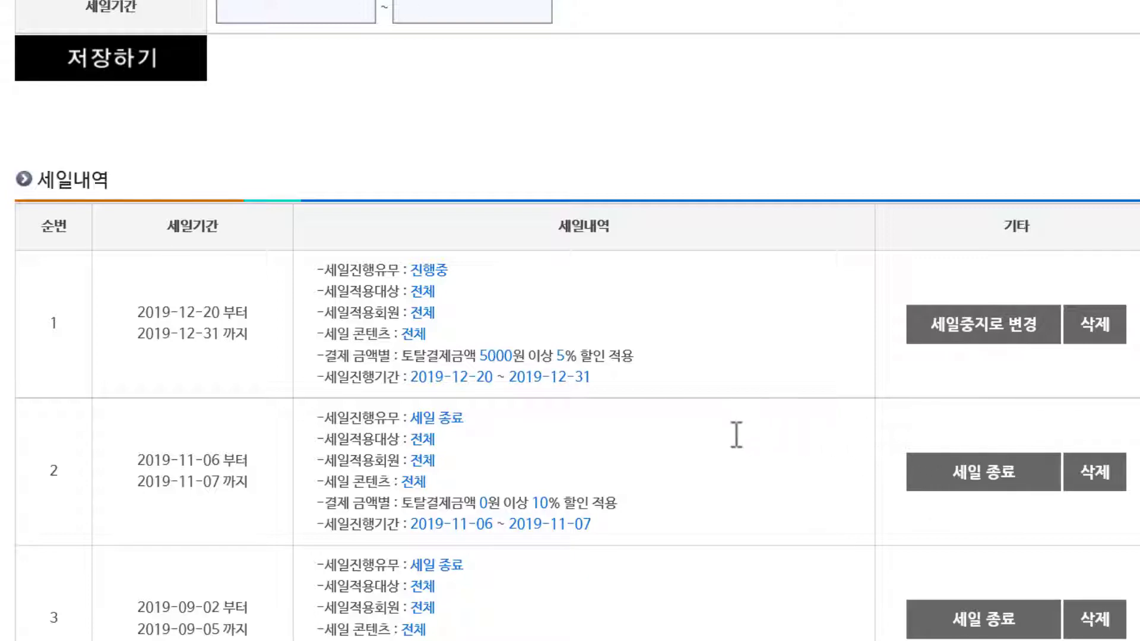
scroll(744, 409, up, 5)
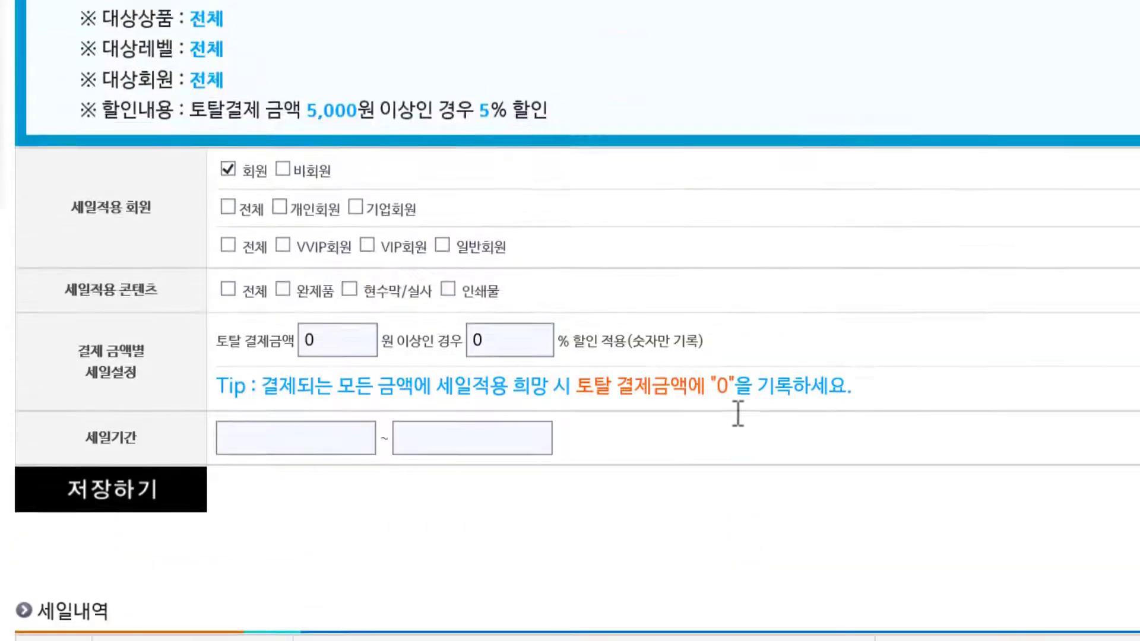
scroll(737, 412, up, 4)
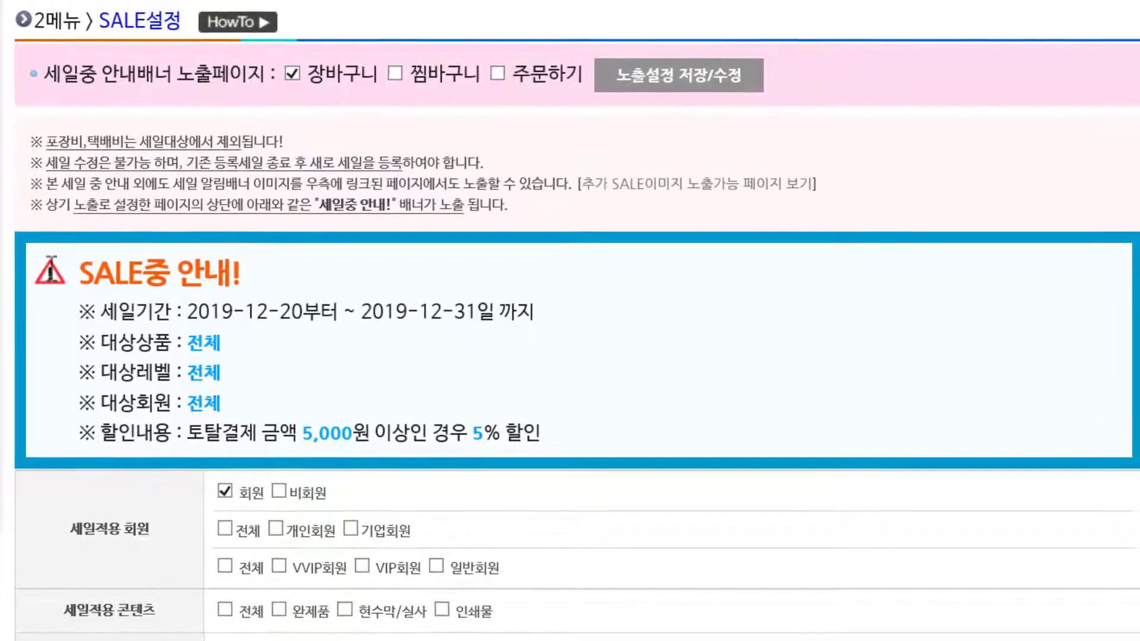
drag(27, 237, 1113, 454)
scroll(555, 454, down, 10)
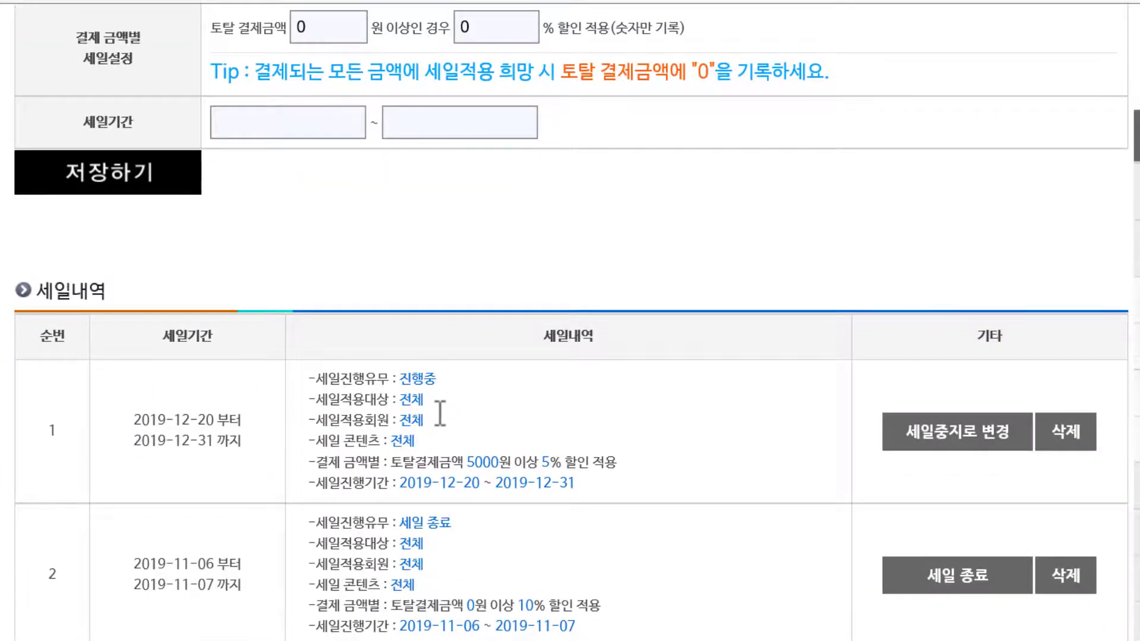
scroll(437, 410, up, 11)
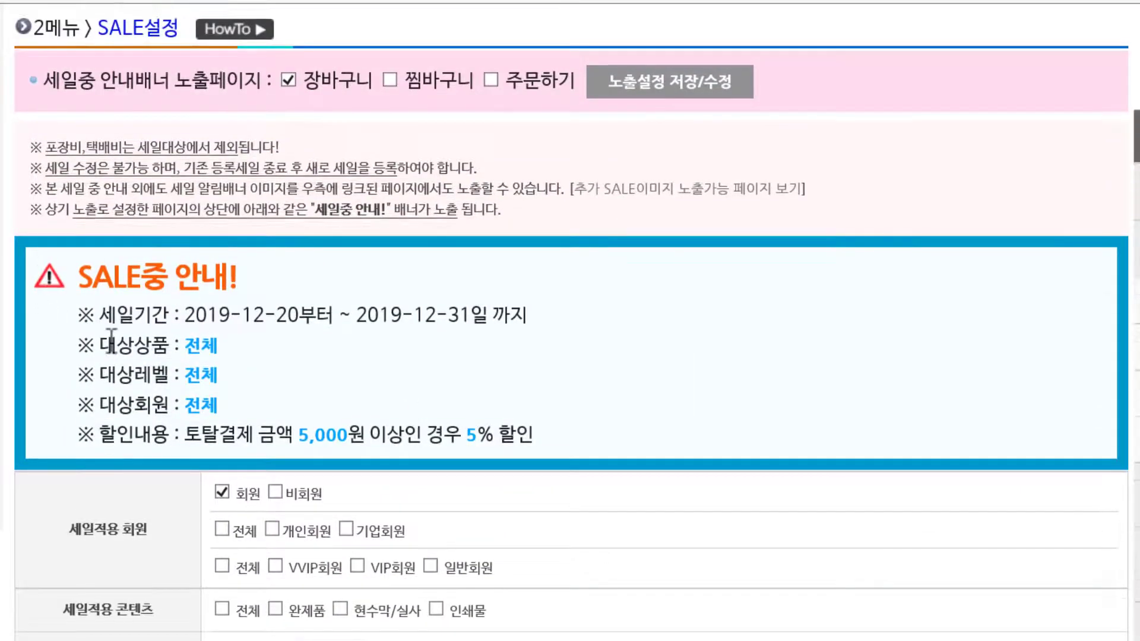
double_click(353, 84)
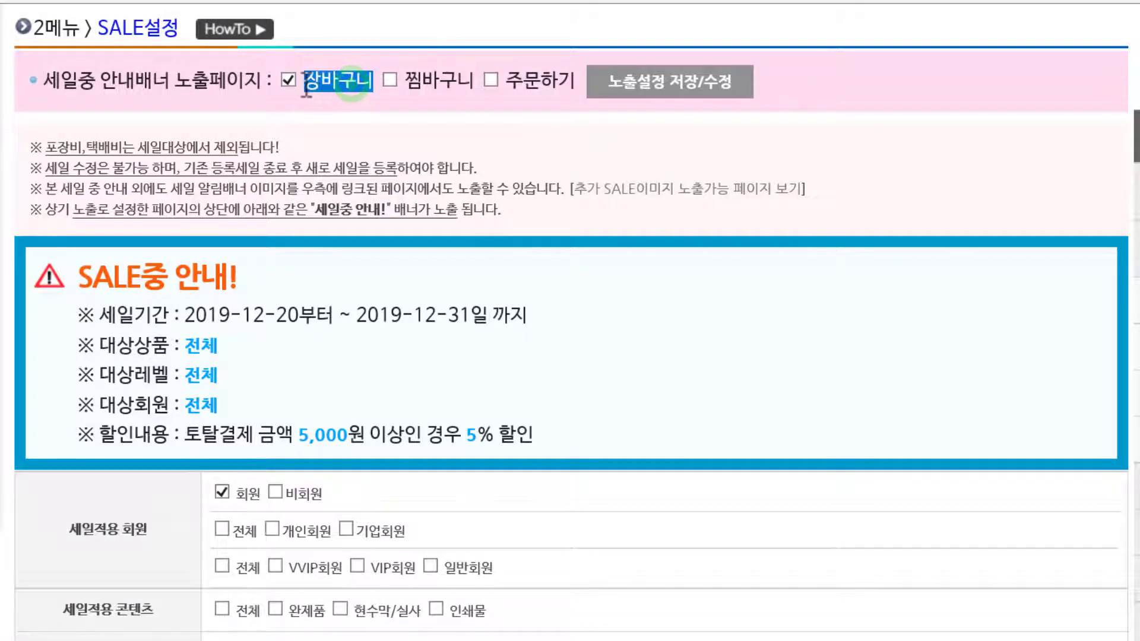
drag(458, 83, 414, 84)
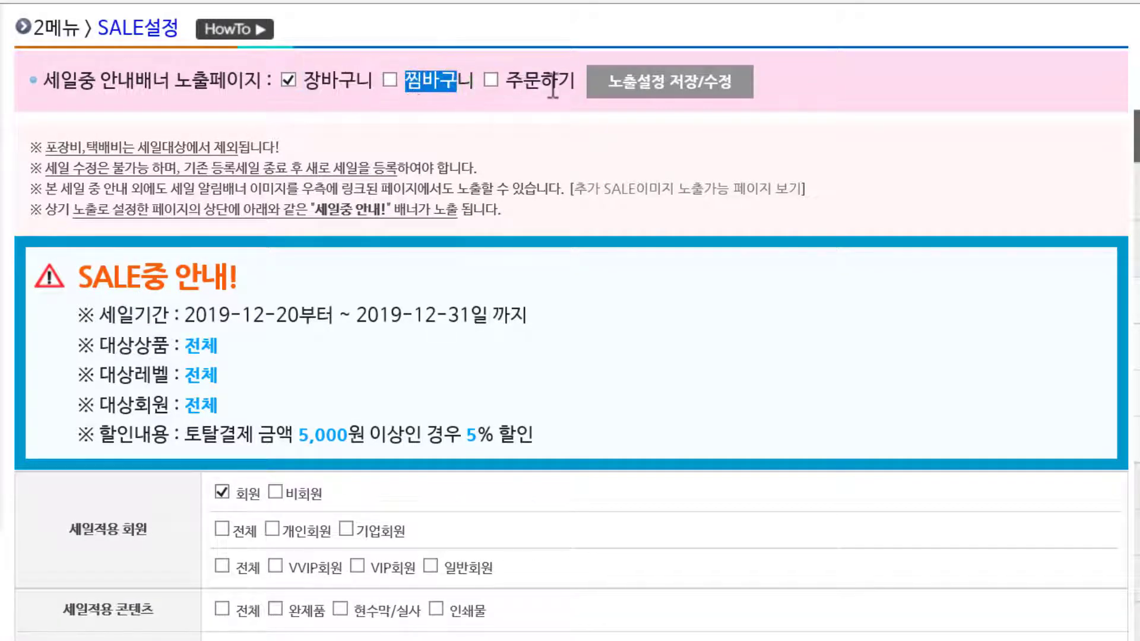
drag(552, 88, 510, 98)
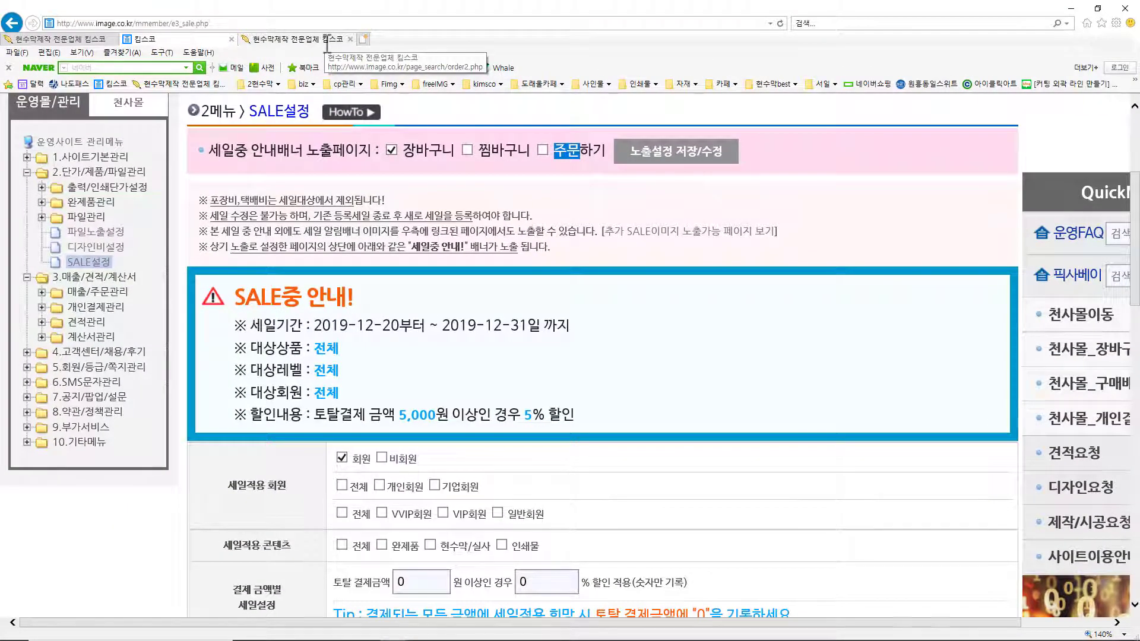
Step: Switch to the shop site, open the 장바구니 page and examine the sale banner and the cart contents
click(327, 40)
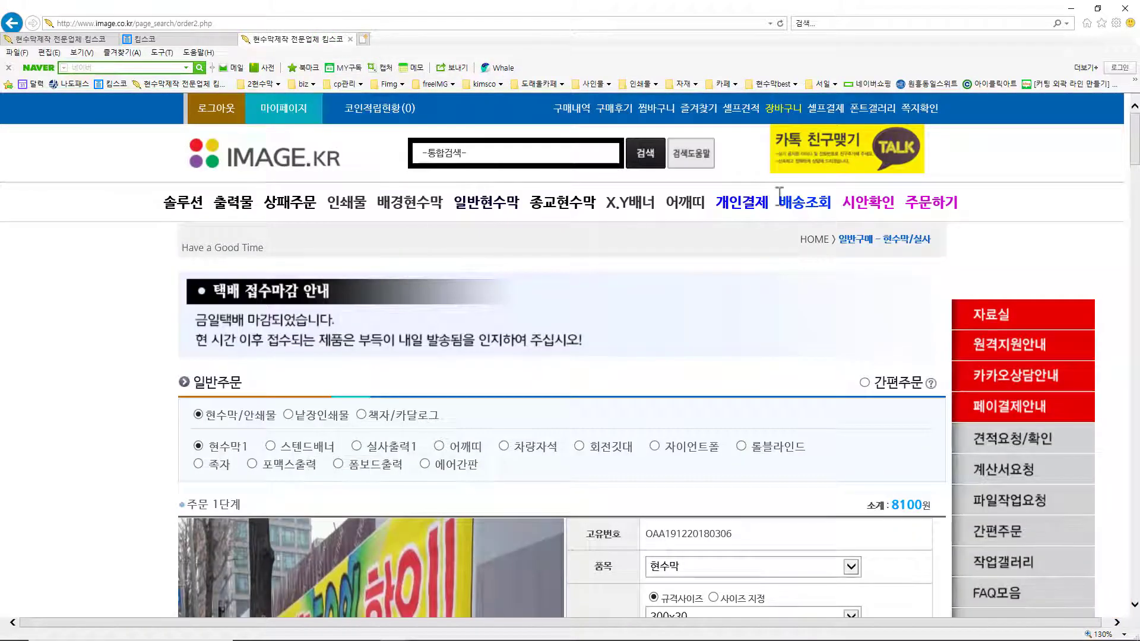
click(788, 108)
scroll(768, 173, down, 1)
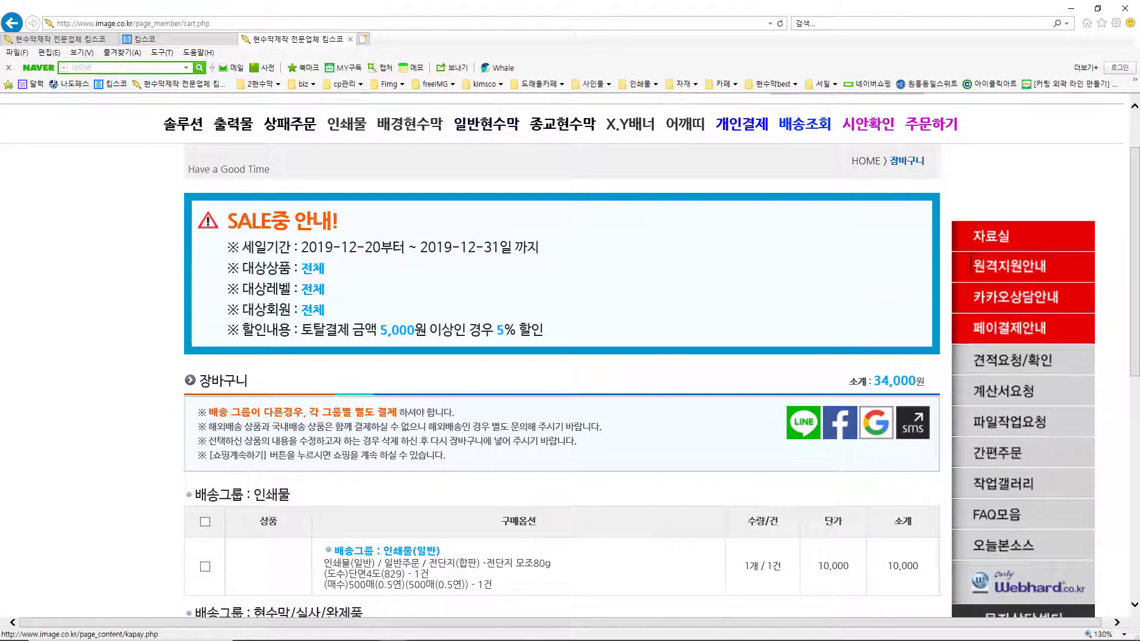
drag(355, 228, 646, 353)
click(646, 353)
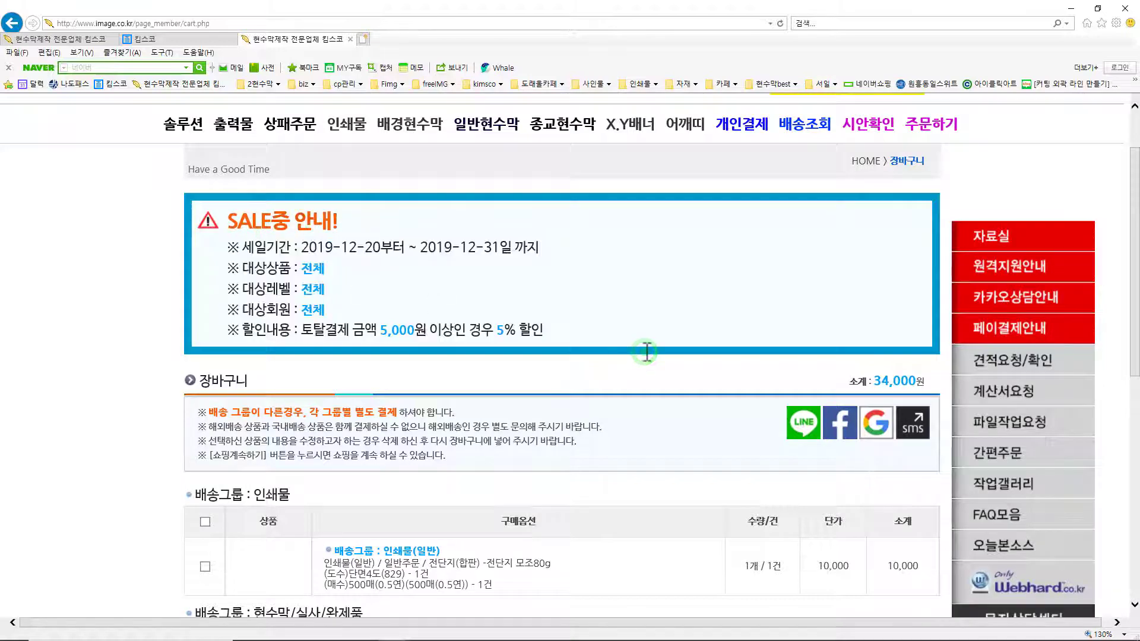
scroll(647, 352, down, 8)
scroll(647, 352, up, 6)
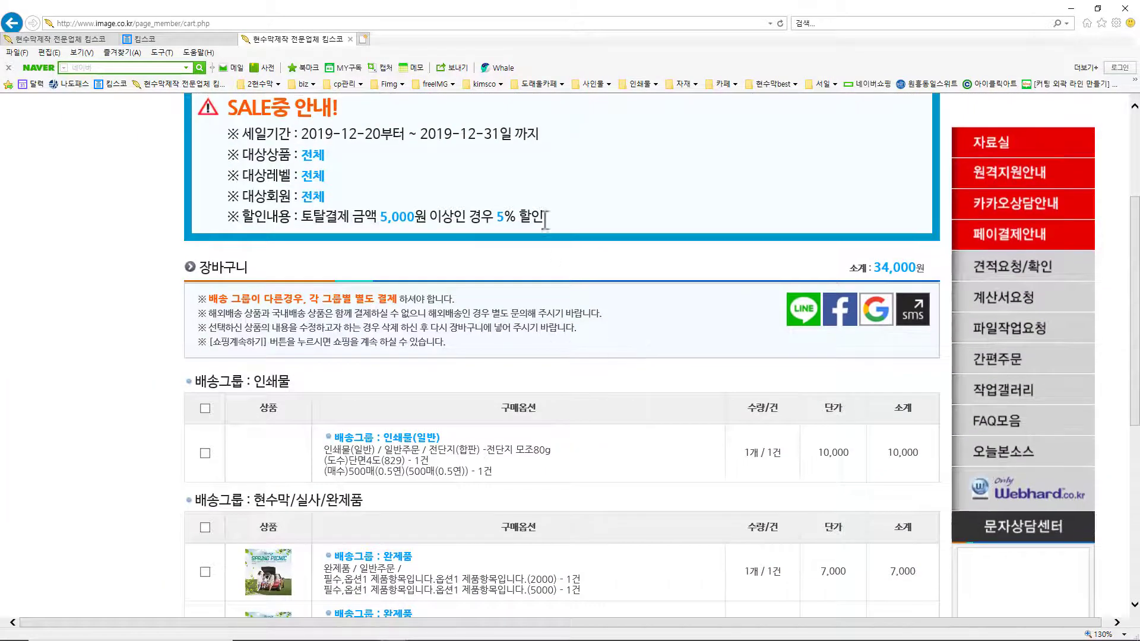
scroll(471, 237, down, 3)
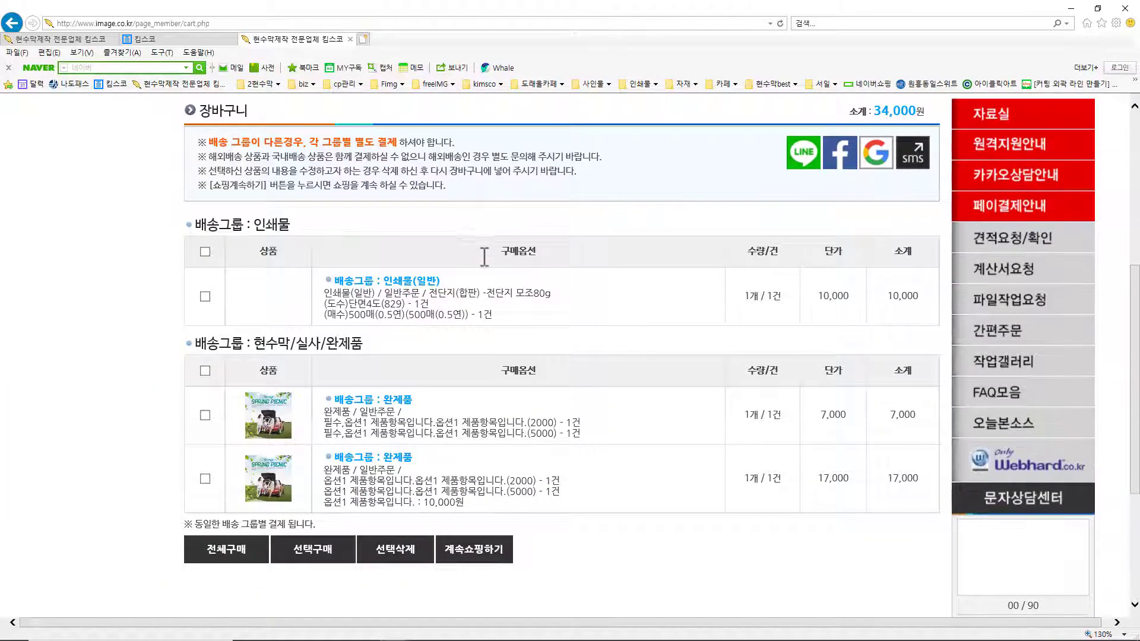
scroll(554, 280, up, 6)
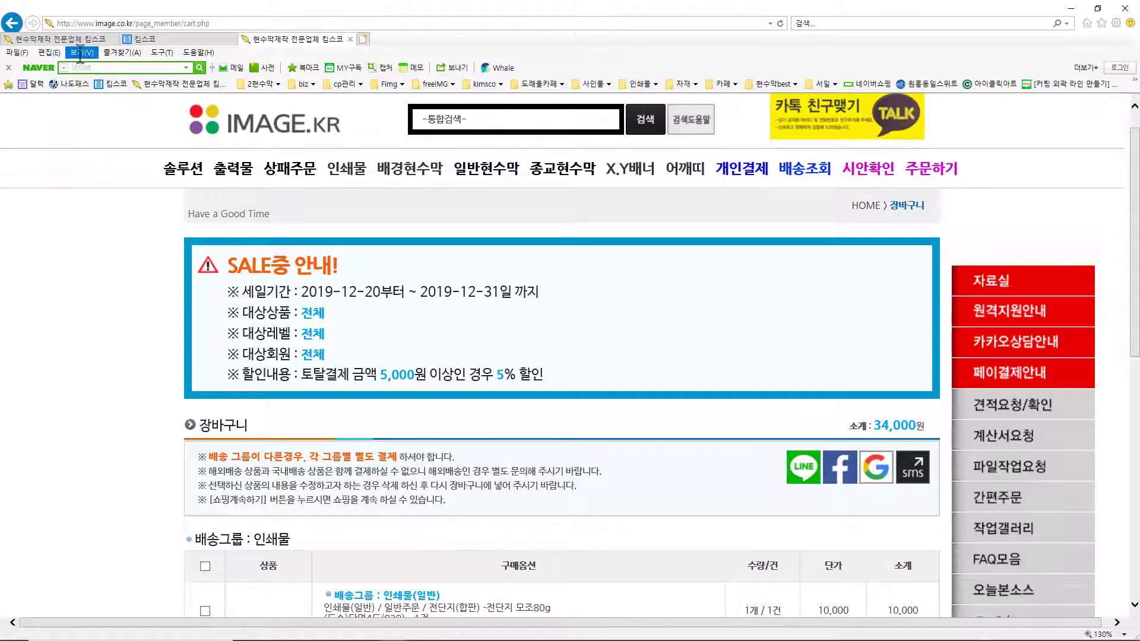
Step: Review the 주문하기 banner display option on the SALE설정 page and open the shop's 주문하기 page for comparison
click(145, 39)
scroll(395, 251, down, 3)
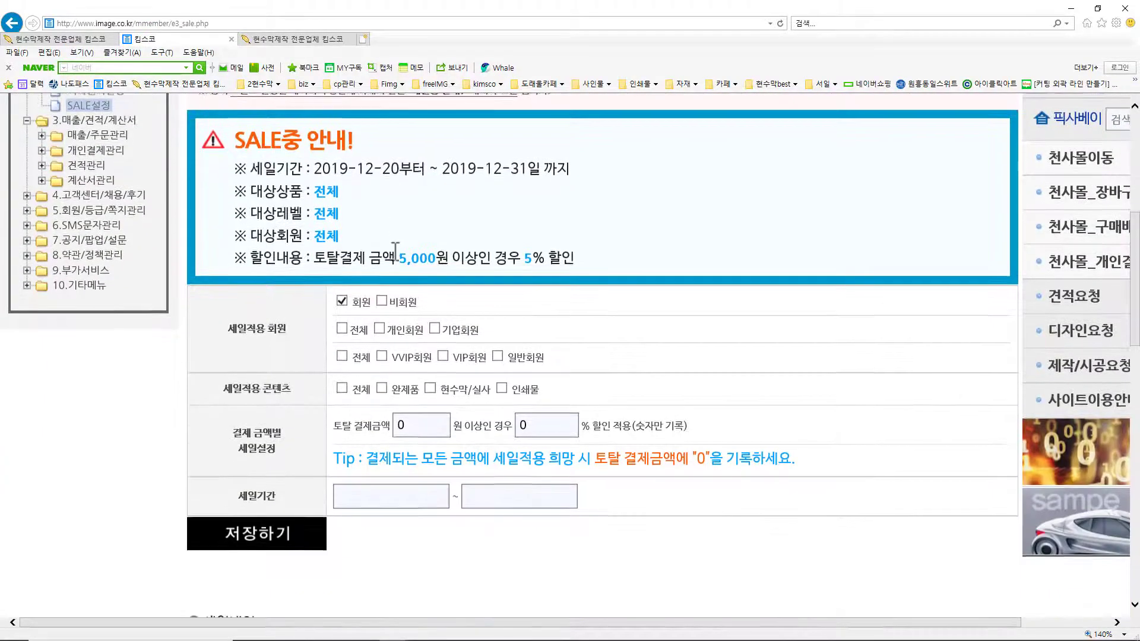
scroll(394, 248, up, 4)
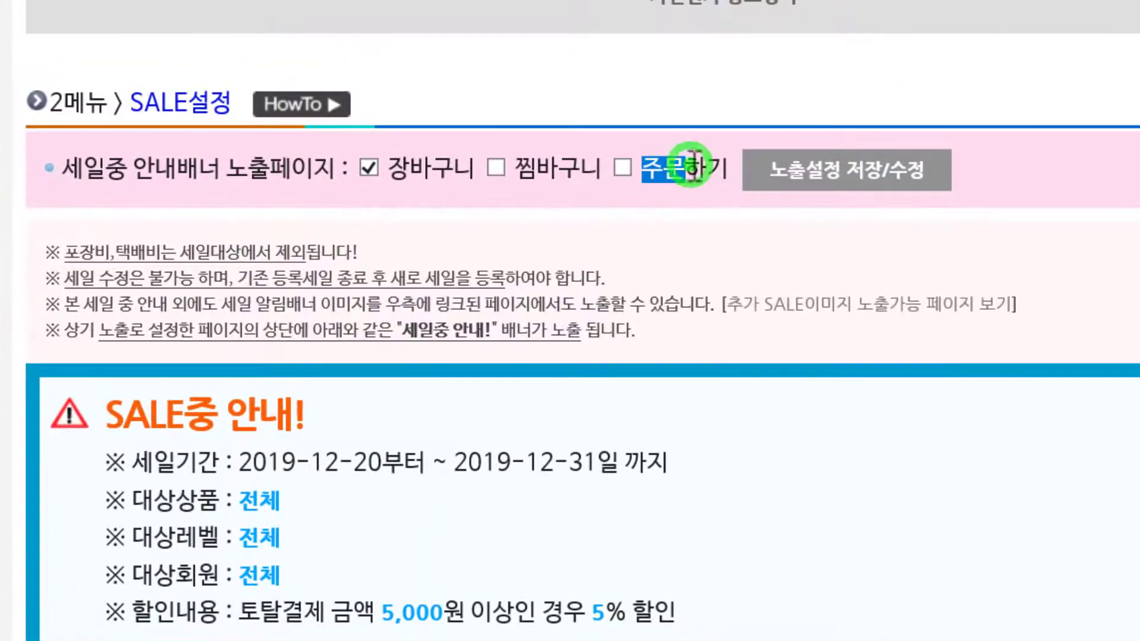
click(656, 172)
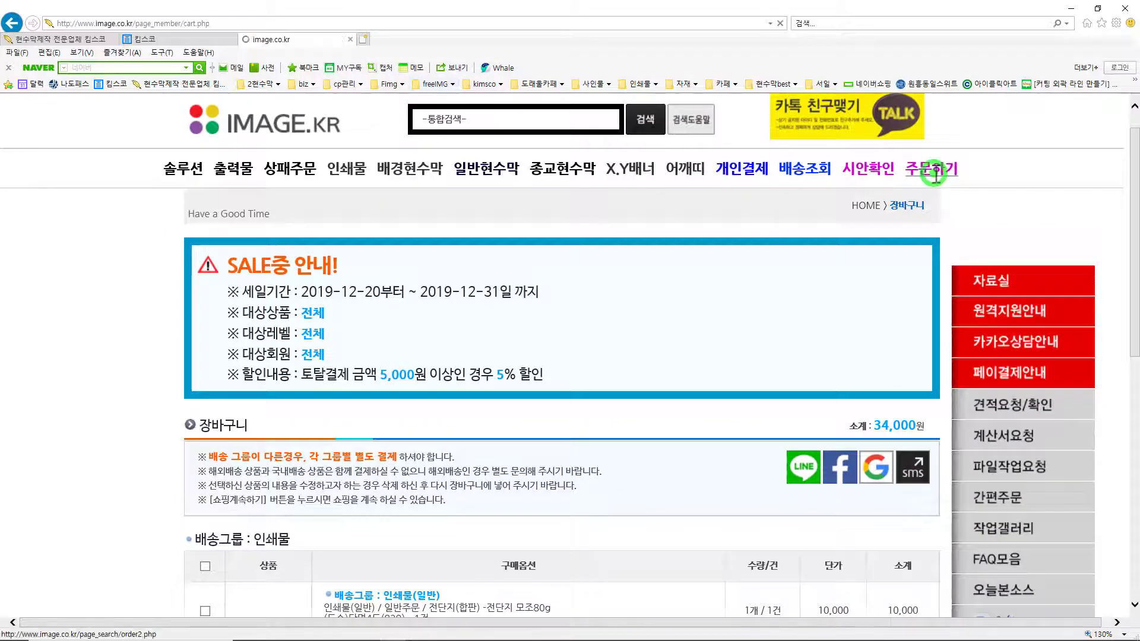
click(934, 172)
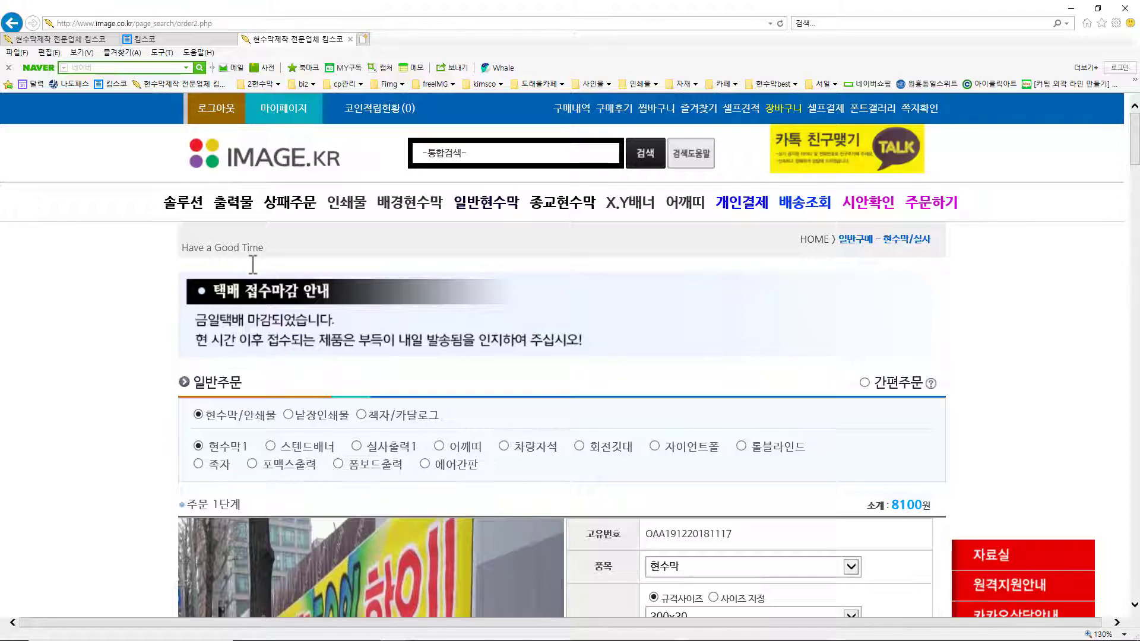
Step: On the SALE설정 page, turn on the sale banner for 주문하기, turn it off for 장바구니, and save the display settings
click(113, 39)
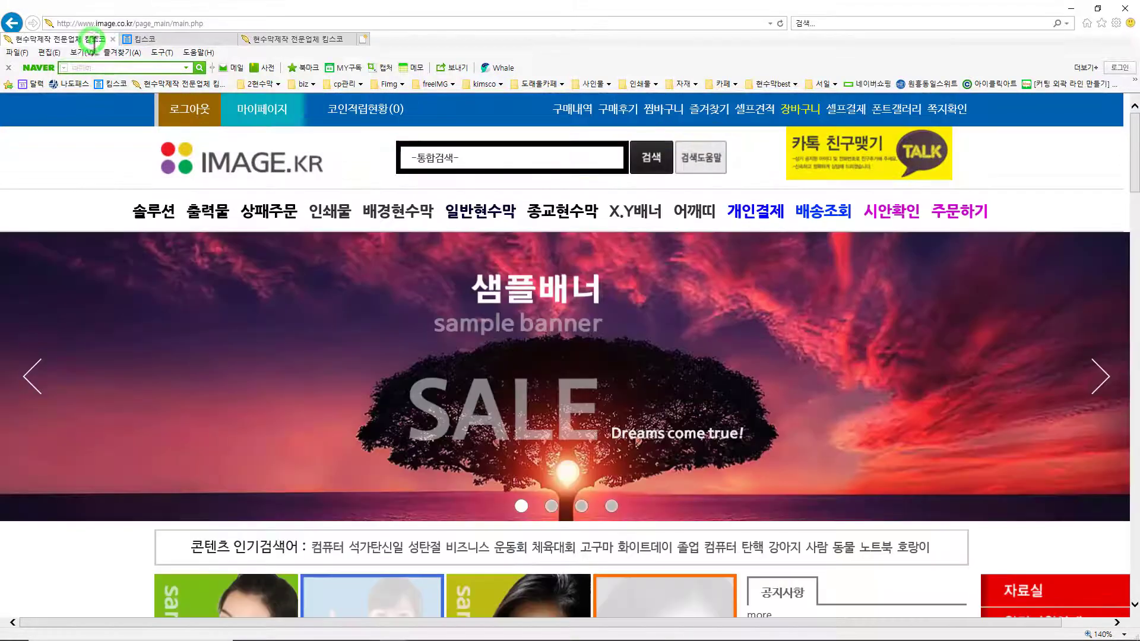
drag(143, 39, 60, 39)
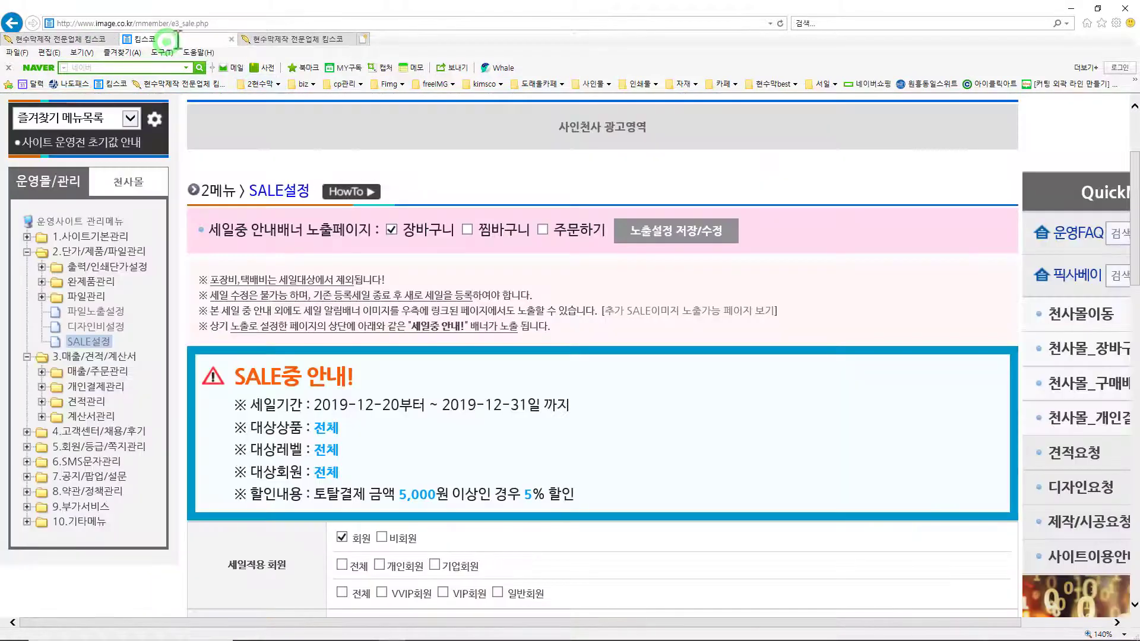
click(543, 229)
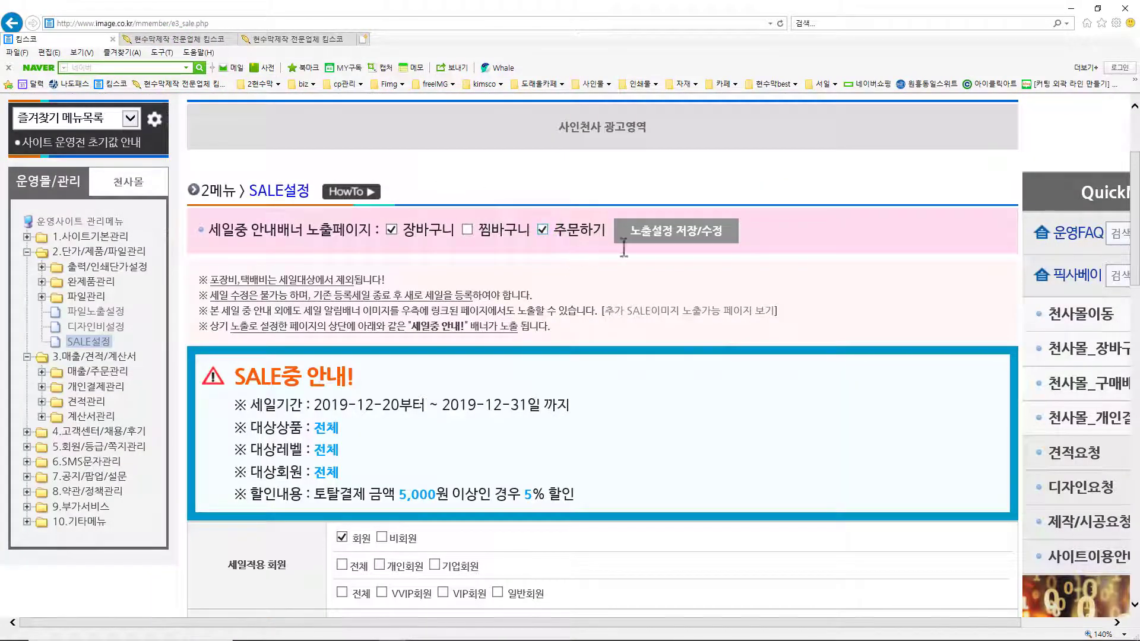
click(391, 230)
click(674, 235)
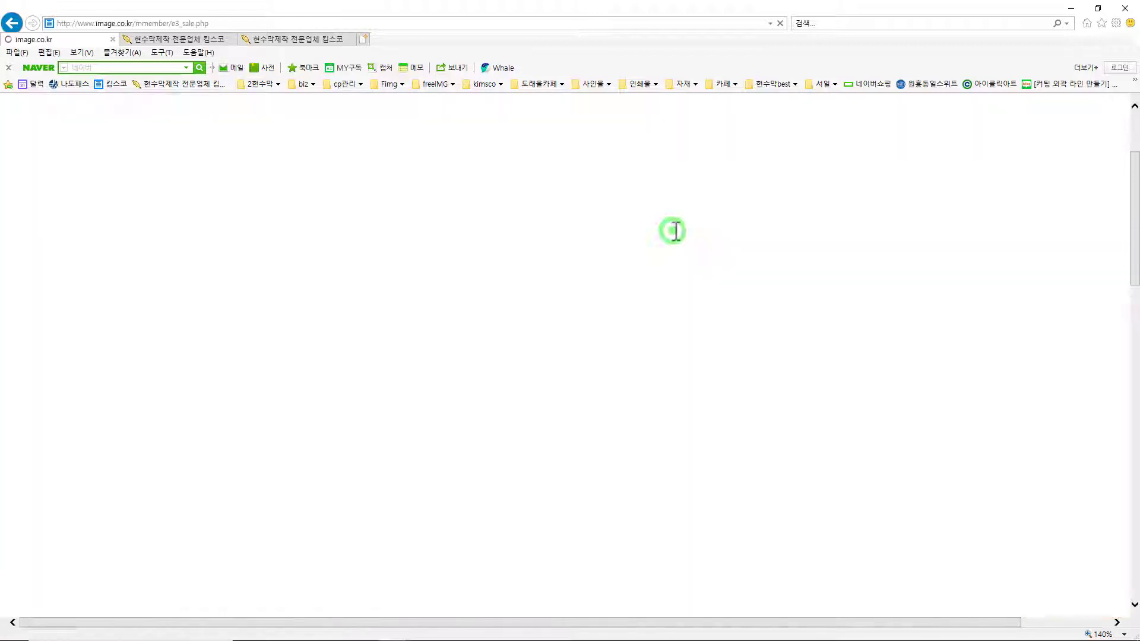
click(617, 367)
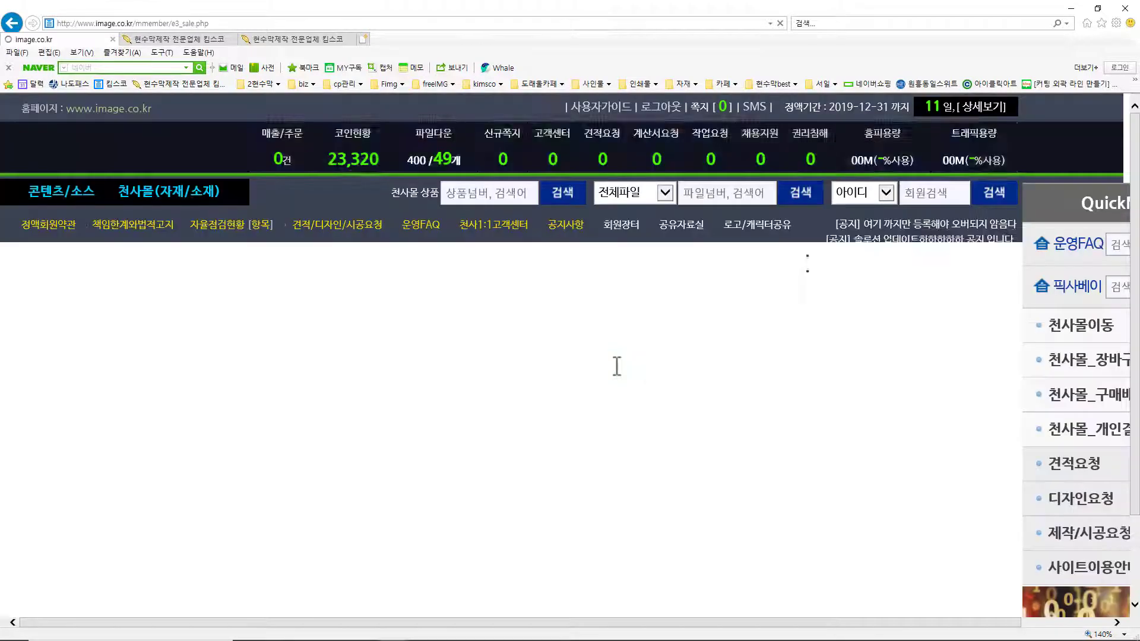
Step: Switch to the shop site, reload the 주문하기 page to check its sale banner, and open 장바구니 for comparison
click(294, 39)
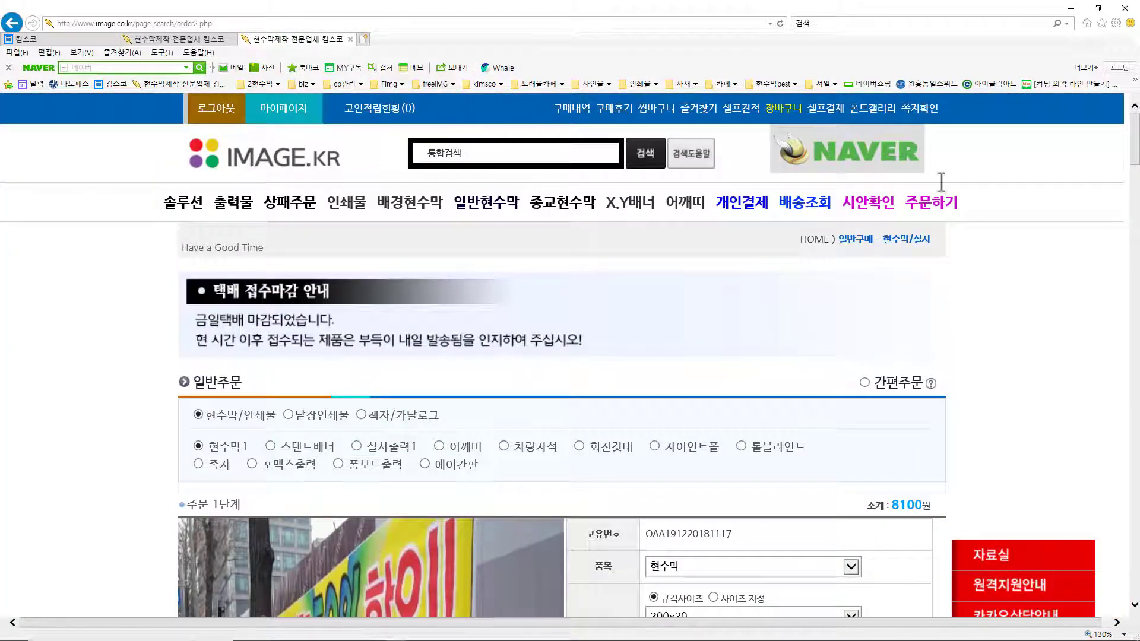
click(944, 205)
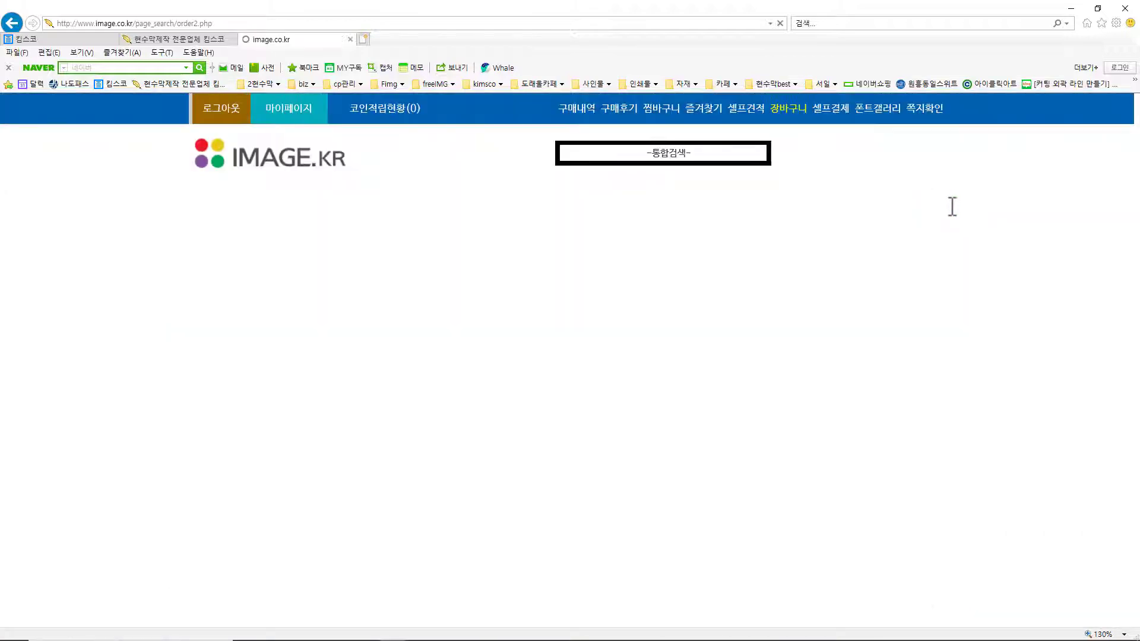
scroll(953, 206, down, 3)
scroll(953, 206, up, 2)
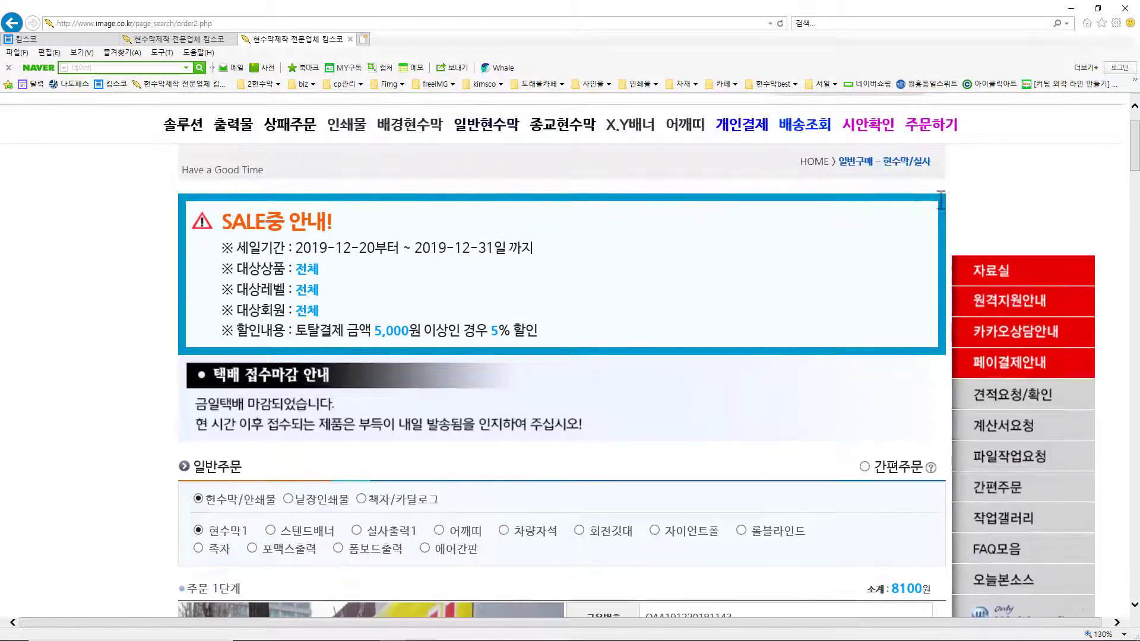
scroll(380, 225, down, 3)
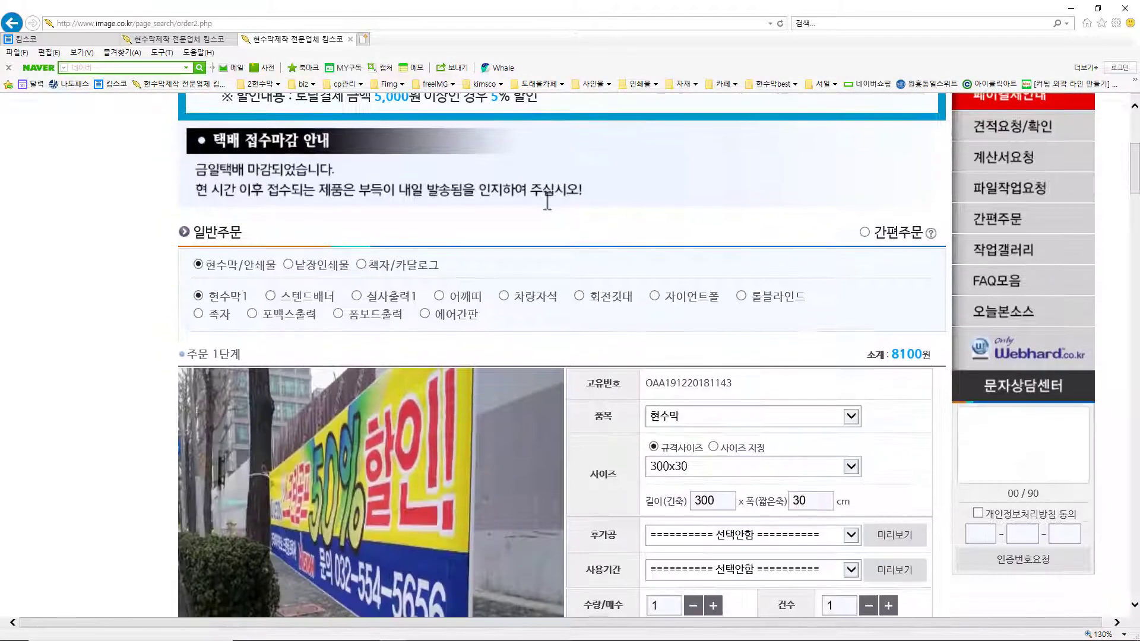
scroll(546, 200, up, 4)
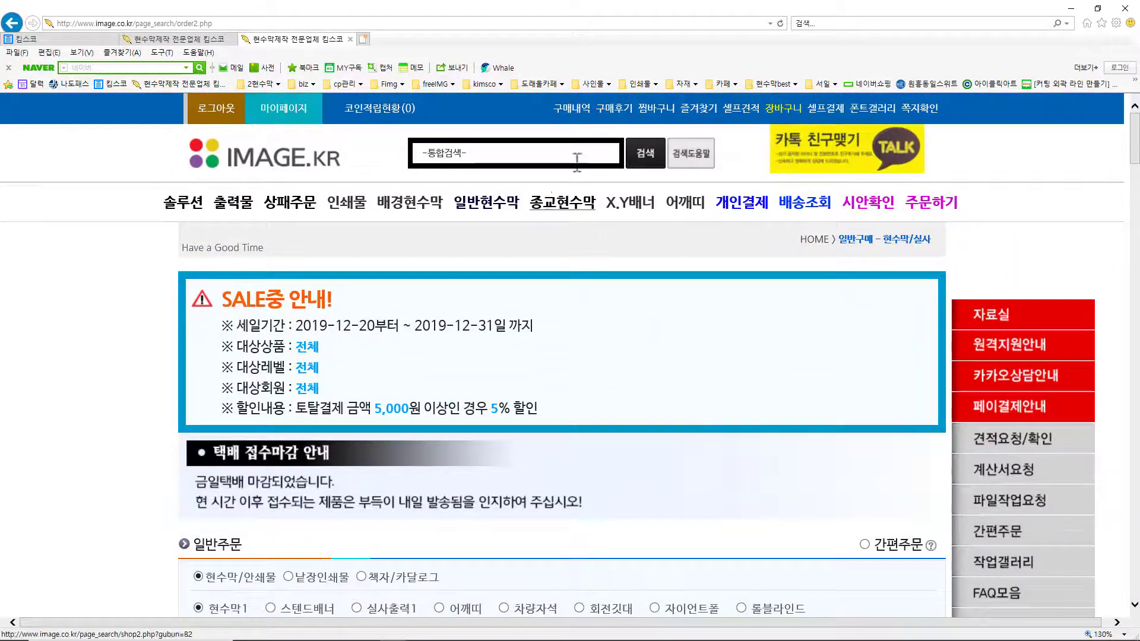
click(782, 109)
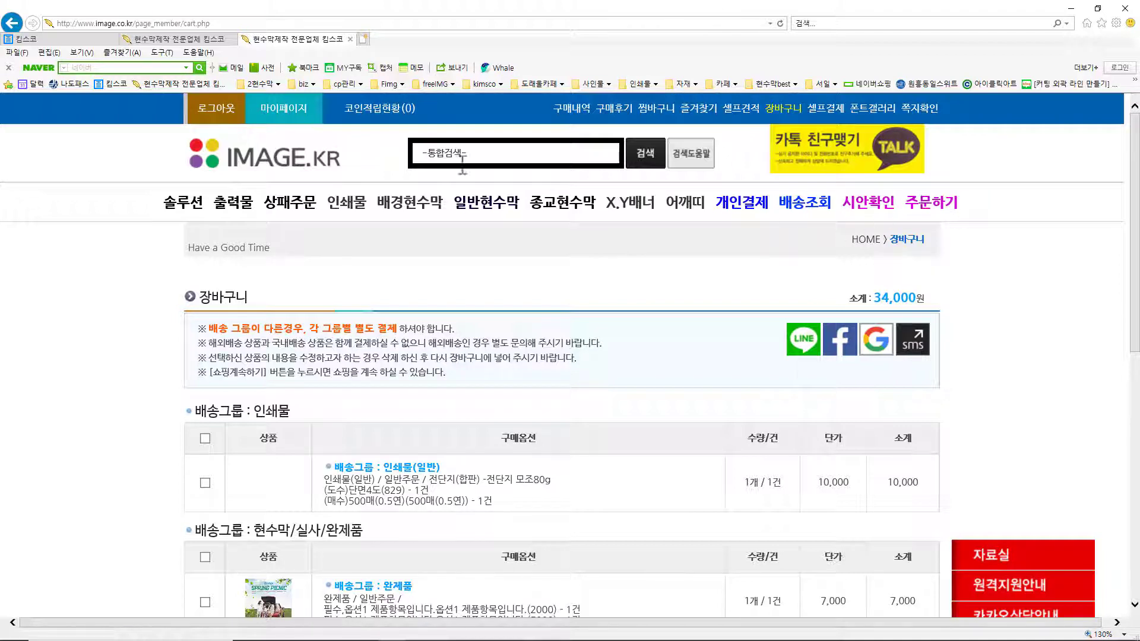
Step: Return to the SALE설정 page and review the banner display options, the 세일내역 list and the SALE중 안내 banner preview
click(27, 39)
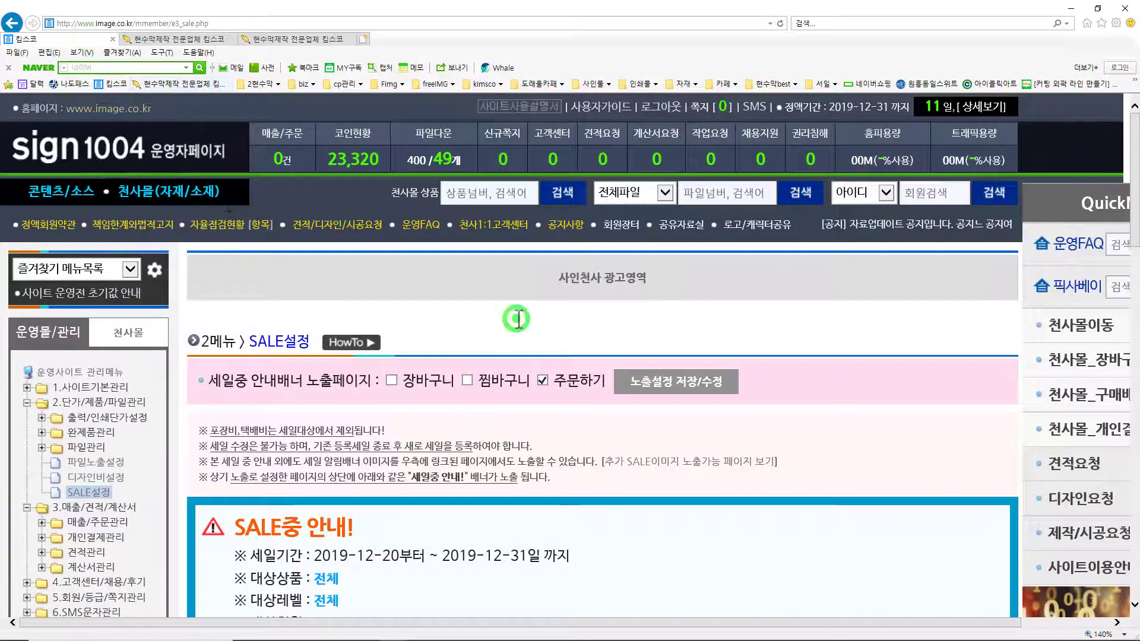
scroll(530, 298, down, 1)
scroll(531, 299, down, 3)
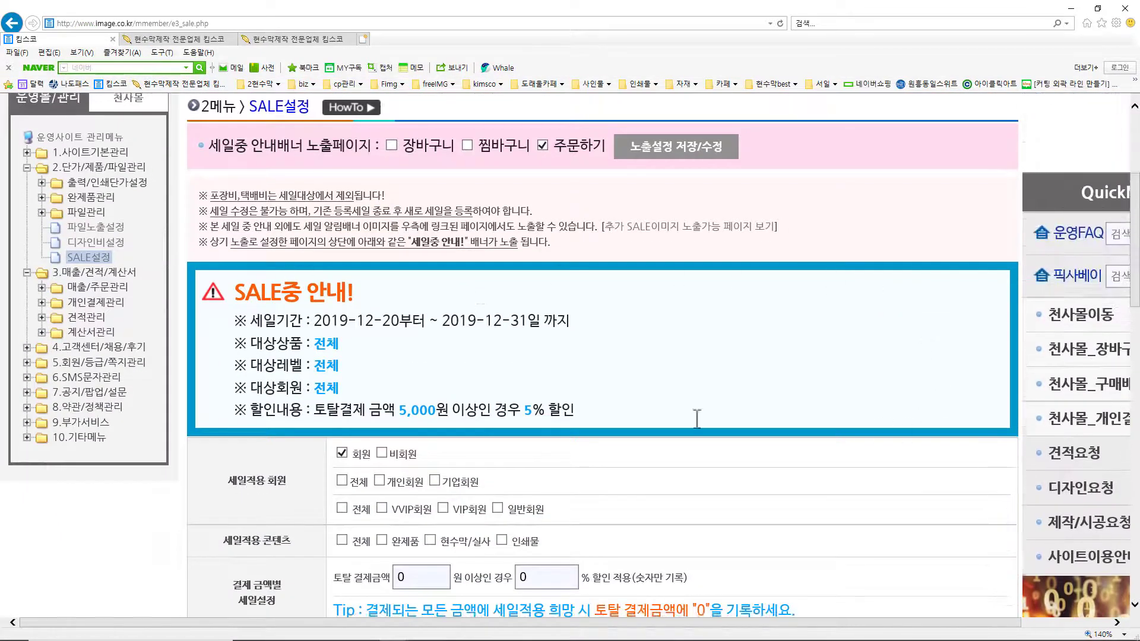
scroll(640, 402, down, 4)
scroll(733, 390, up, 6)
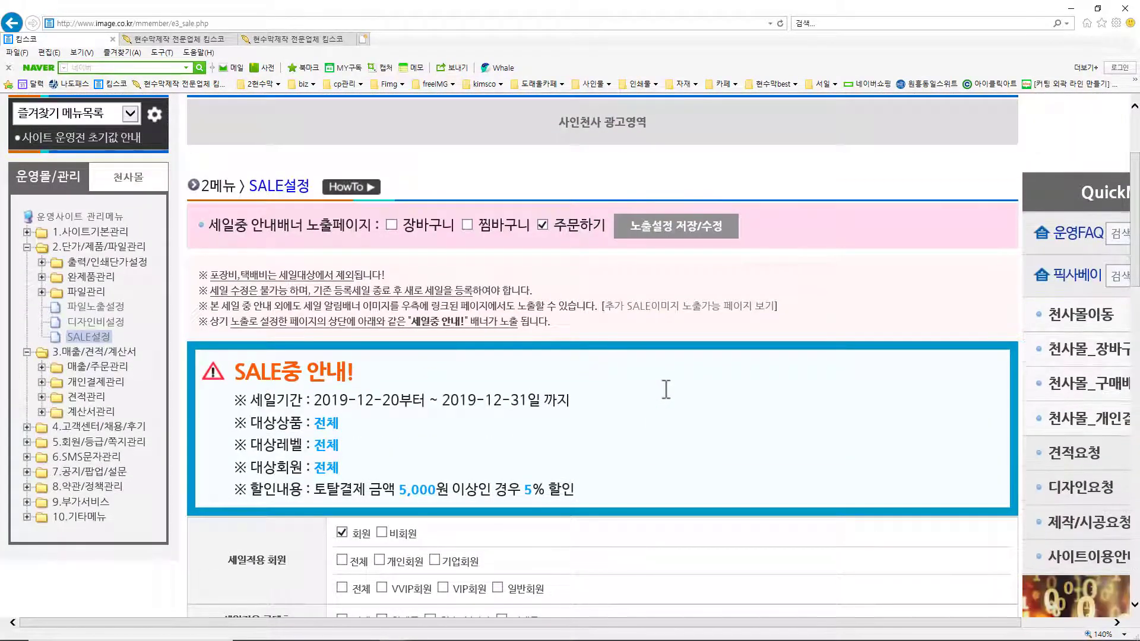
scroll(666, 389, down, 8)
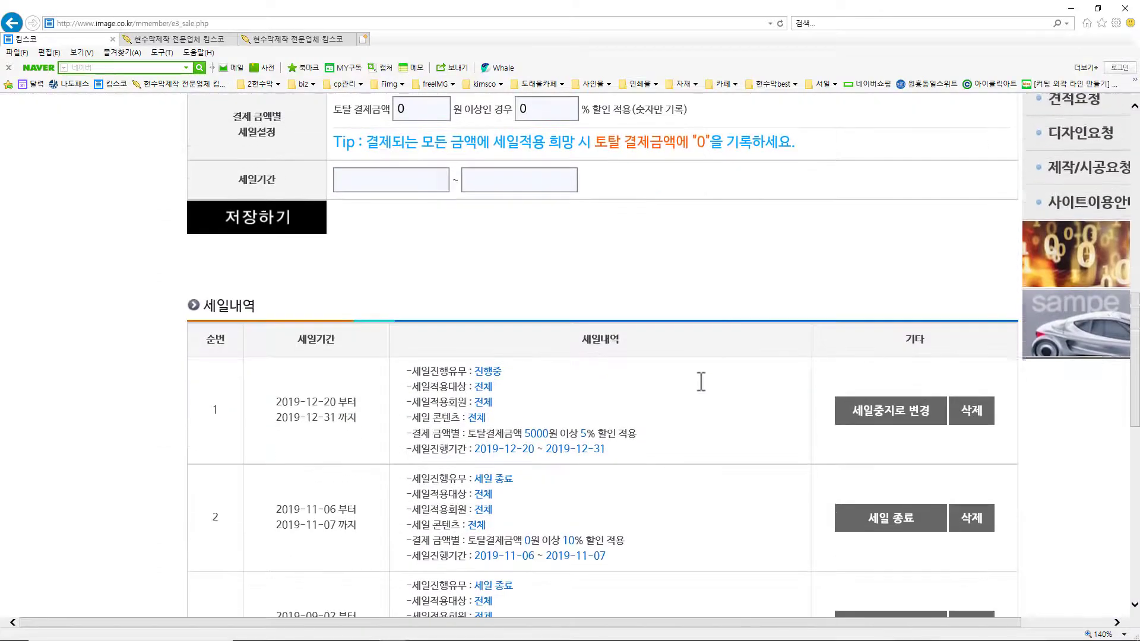
scroll(700, 381, up, 10)
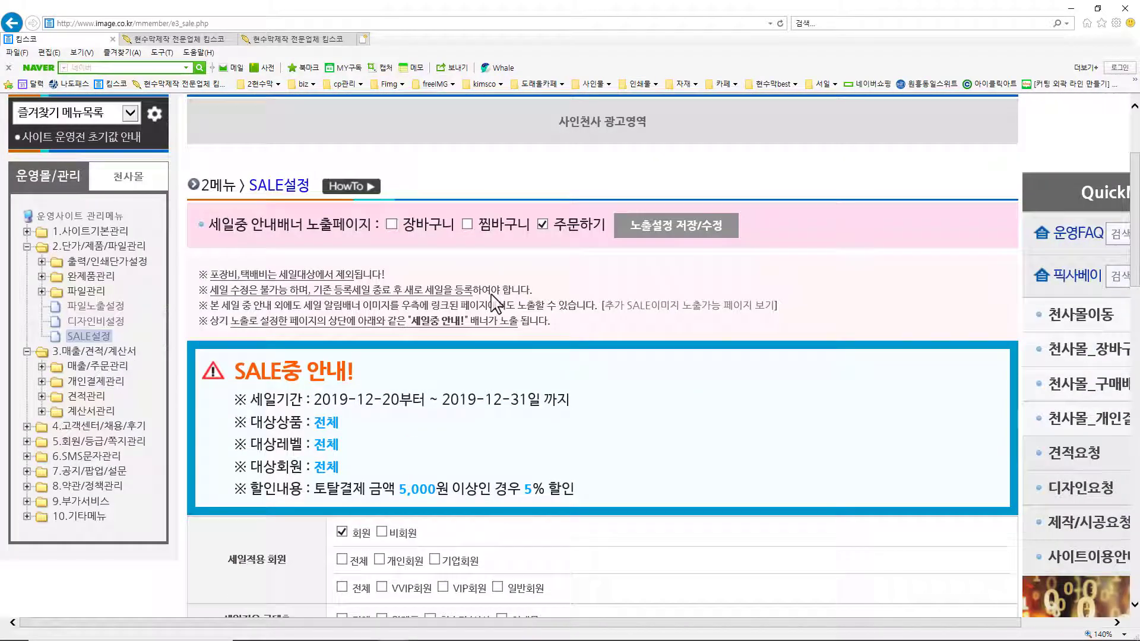
scroll(410, 369, down, 1)
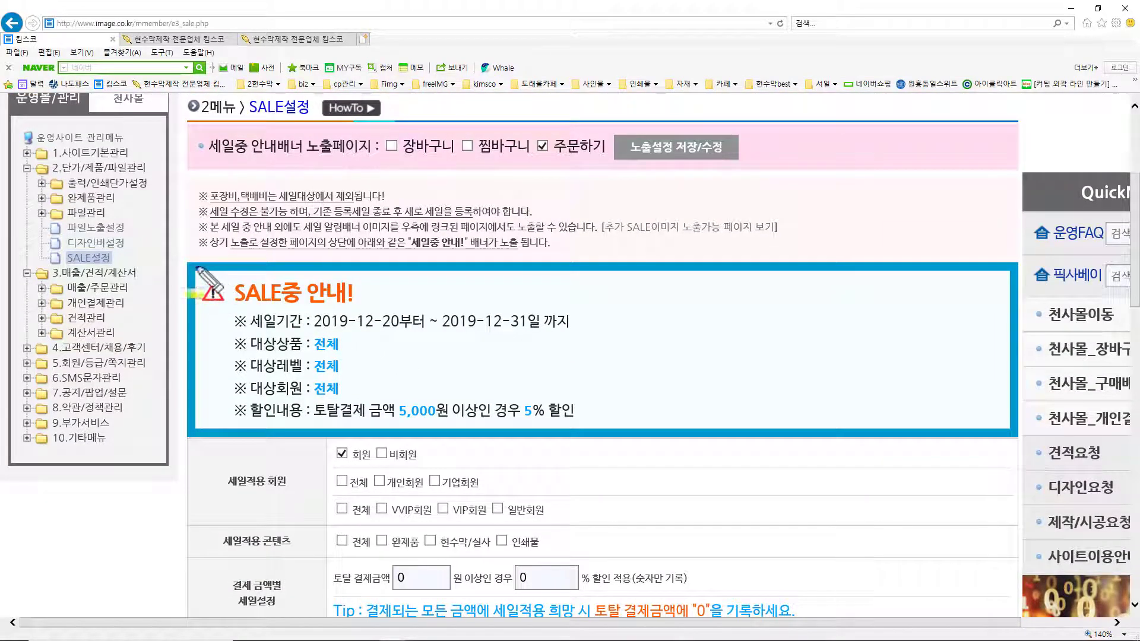
mouse_move(191, 264)
mouse_down()
mouse_move(629, 415)
mouse_move(973, 439)
mouse_move(1010, 429)
mouse_up()
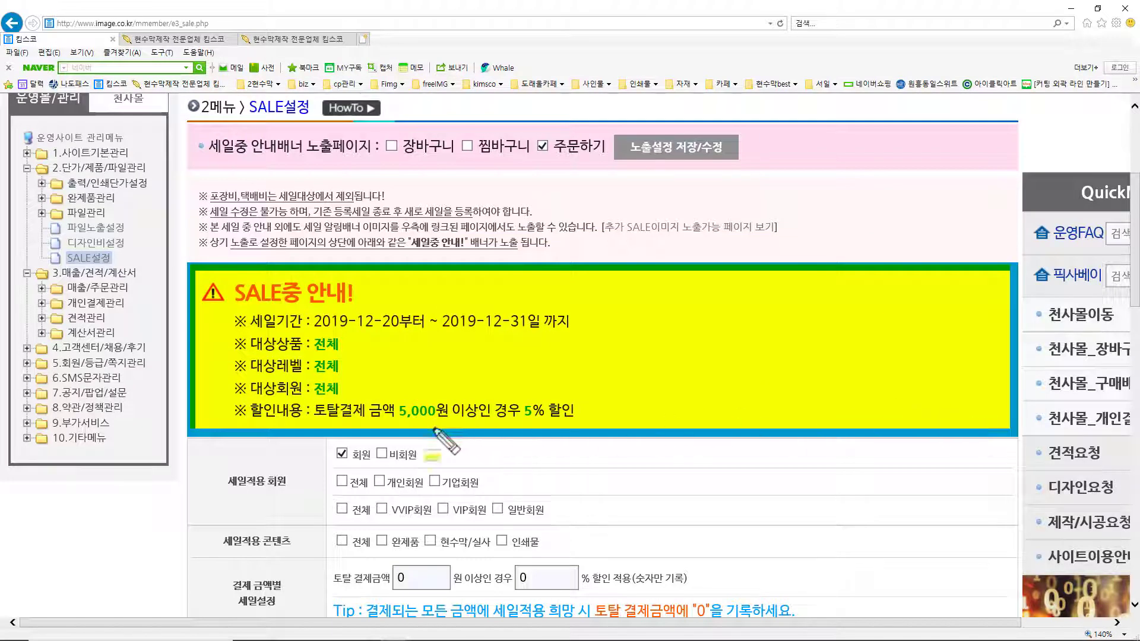
key(Escape)
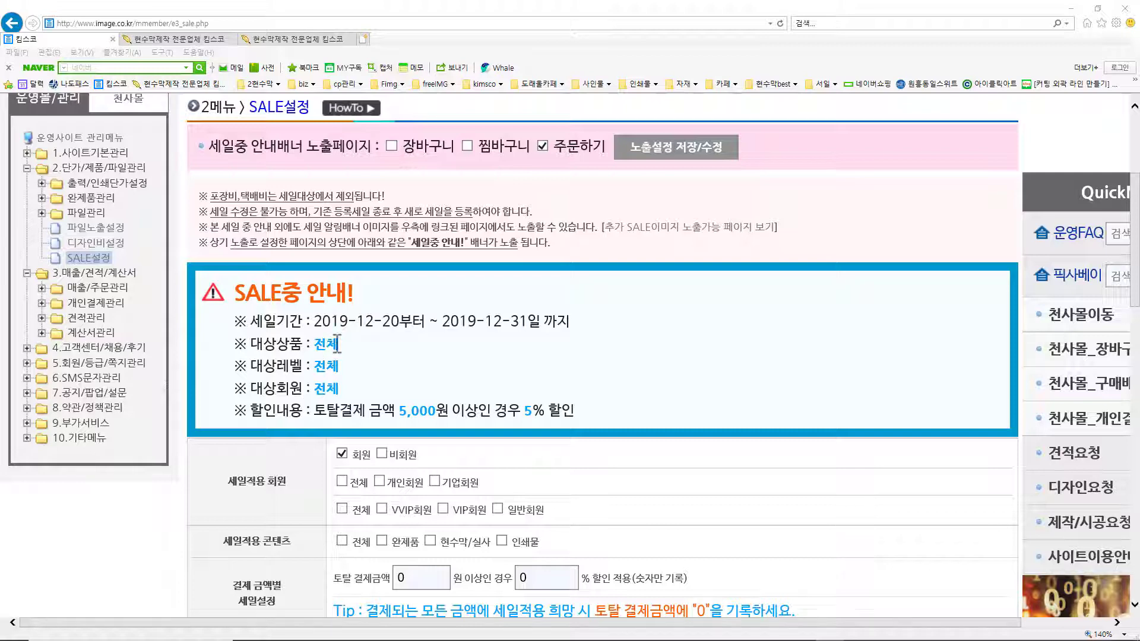
Step: Open the 기타배너 page under 사이트기본관리 > 메인화면/배너관리
scroll(336, 345, up, 3)
scroll(339, 350, down, 1)
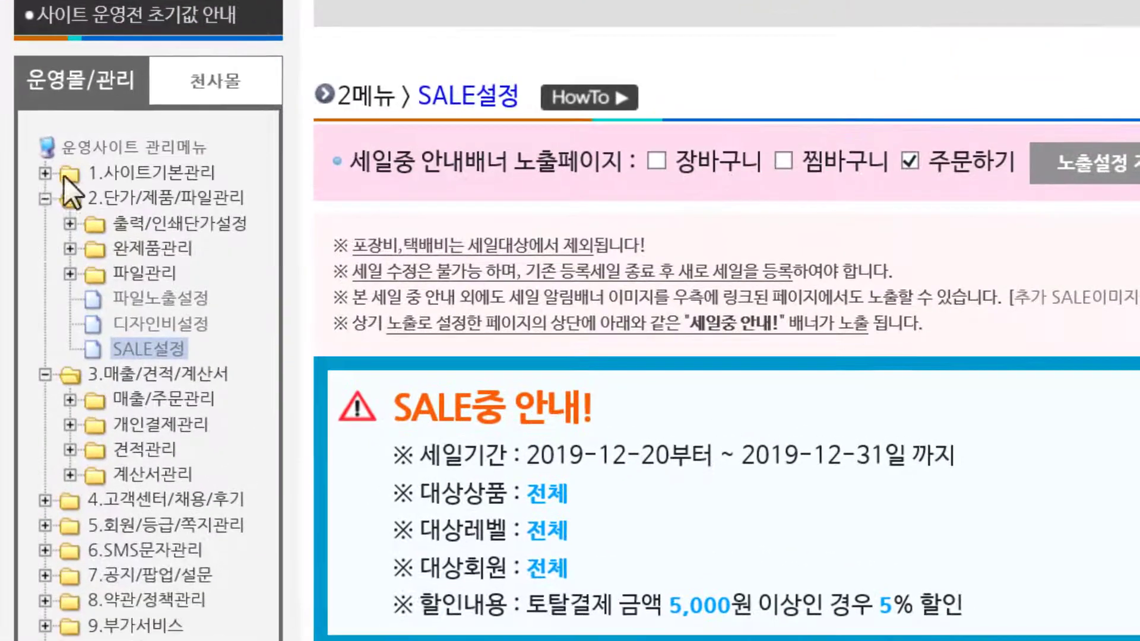
click(27, 232)
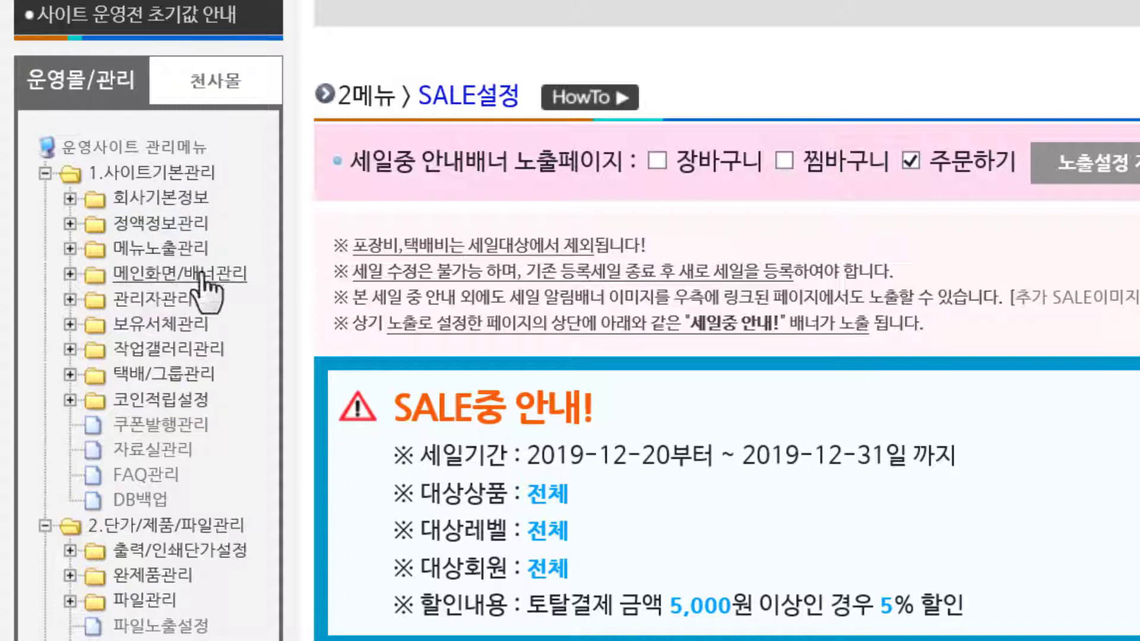
click(70, 274)
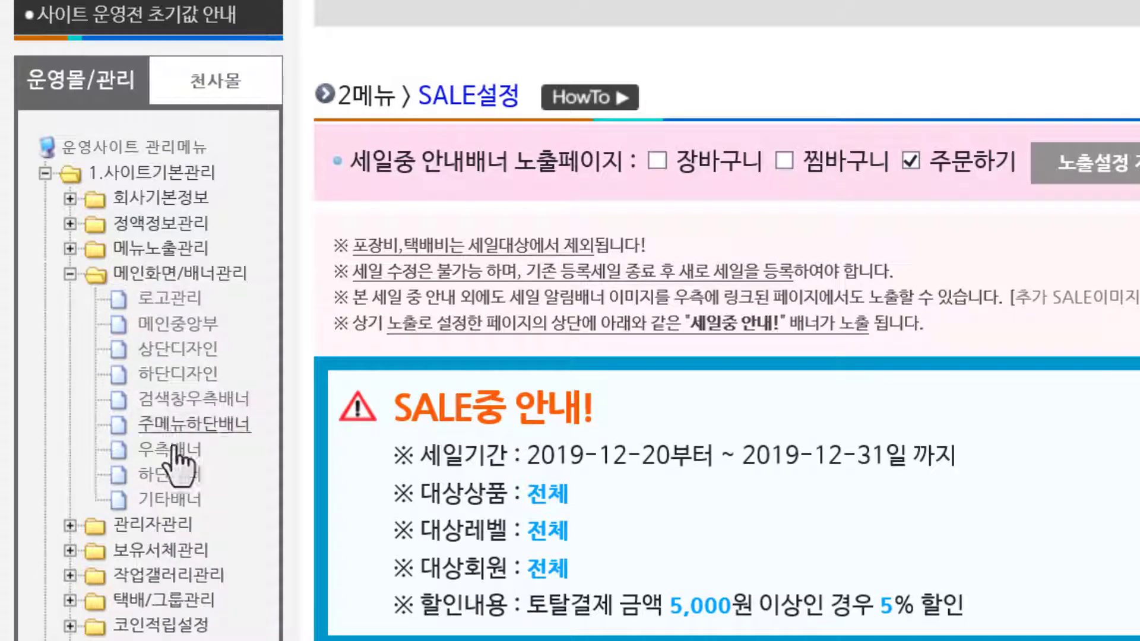
click(181, 501)
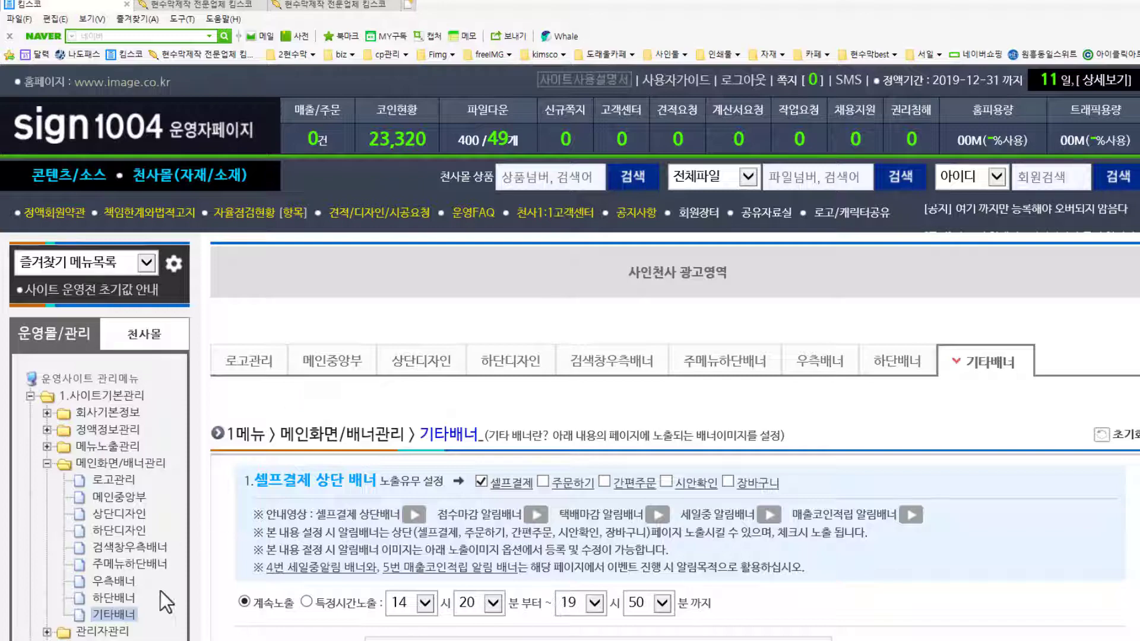
Step: Examine the 셀프결제, 접수마감 and 택배마감 banner sections and the page display options of the 세일중 알림 배너
scroll(161, 590, down, 3)
scroll(246, 353, down, 4)
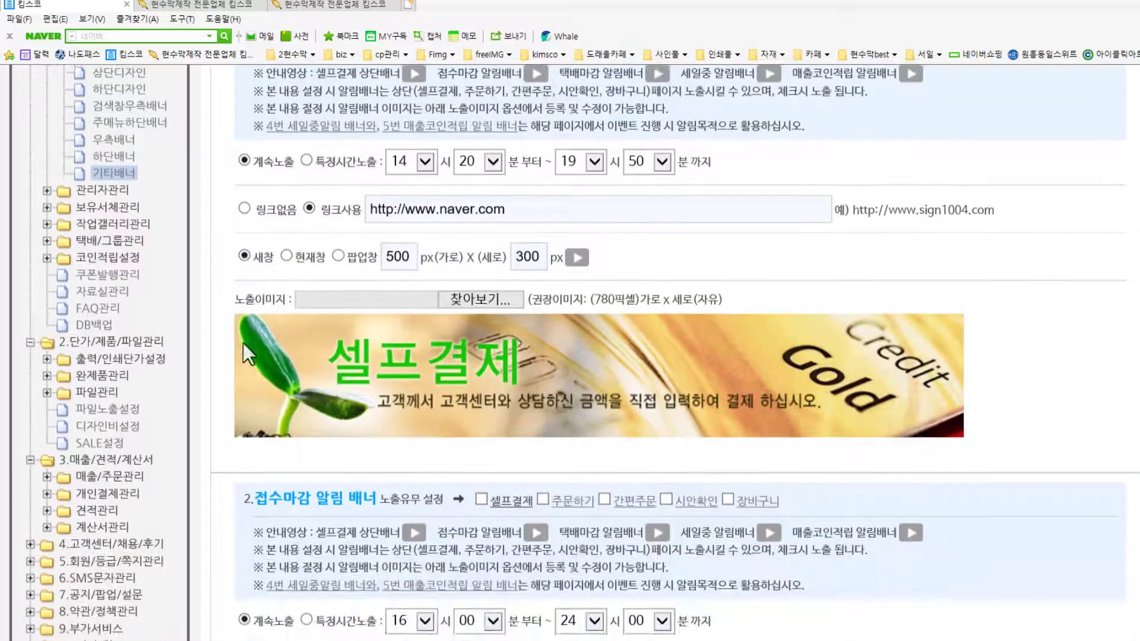
scroll(246, 353, up, 3)
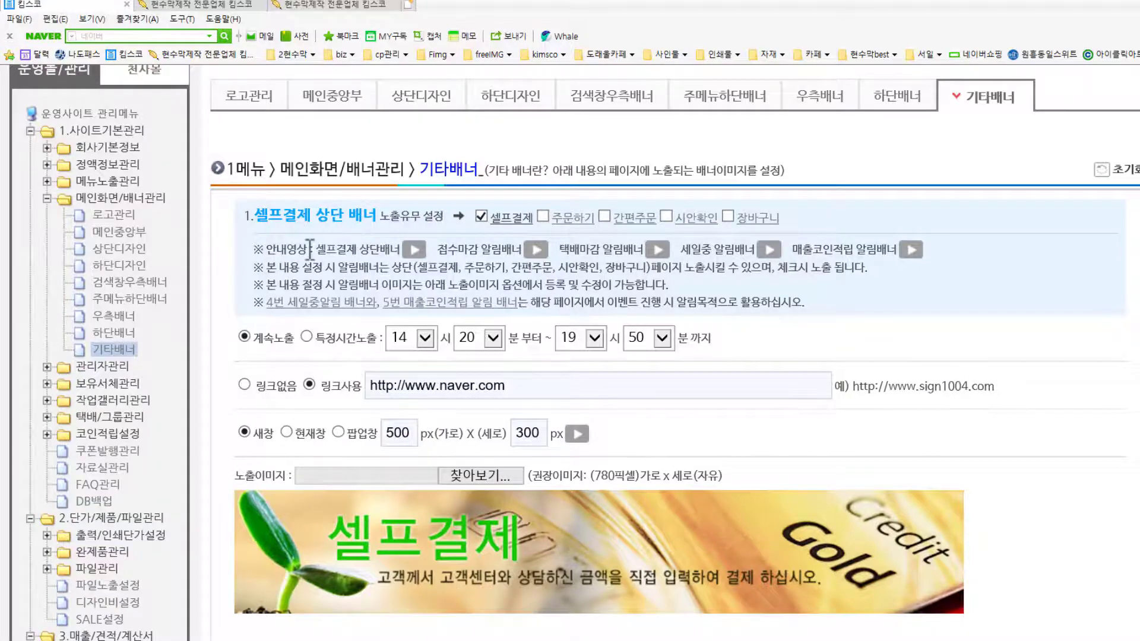
scroll(379, 243, down, 4)
scroll(375, 211, down, 5)
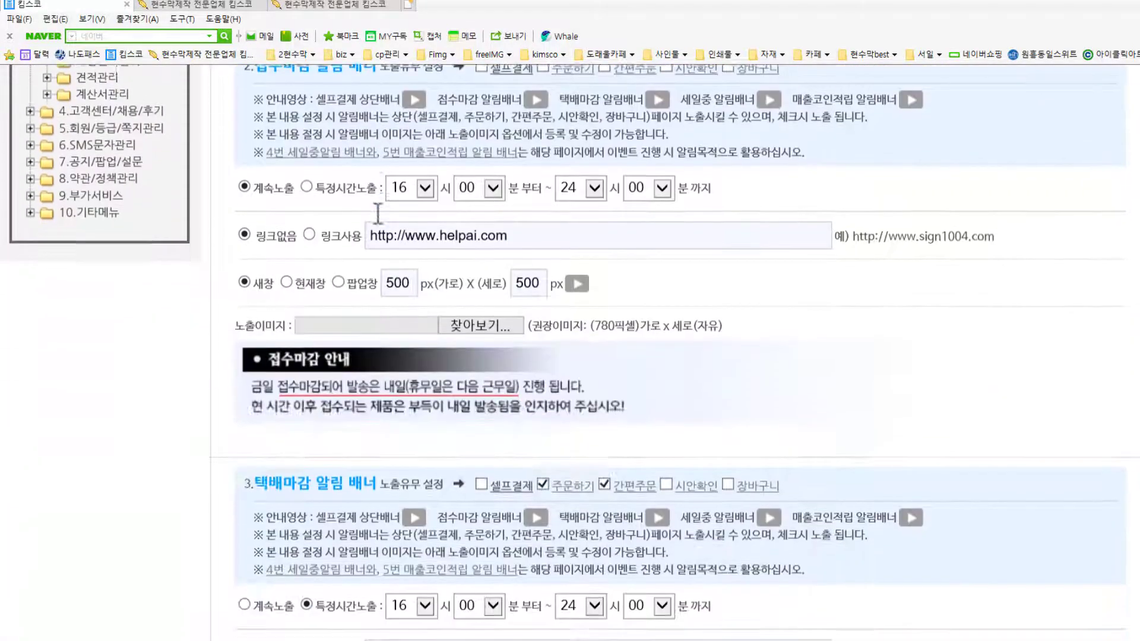
scroll(376, 213, up, 3)
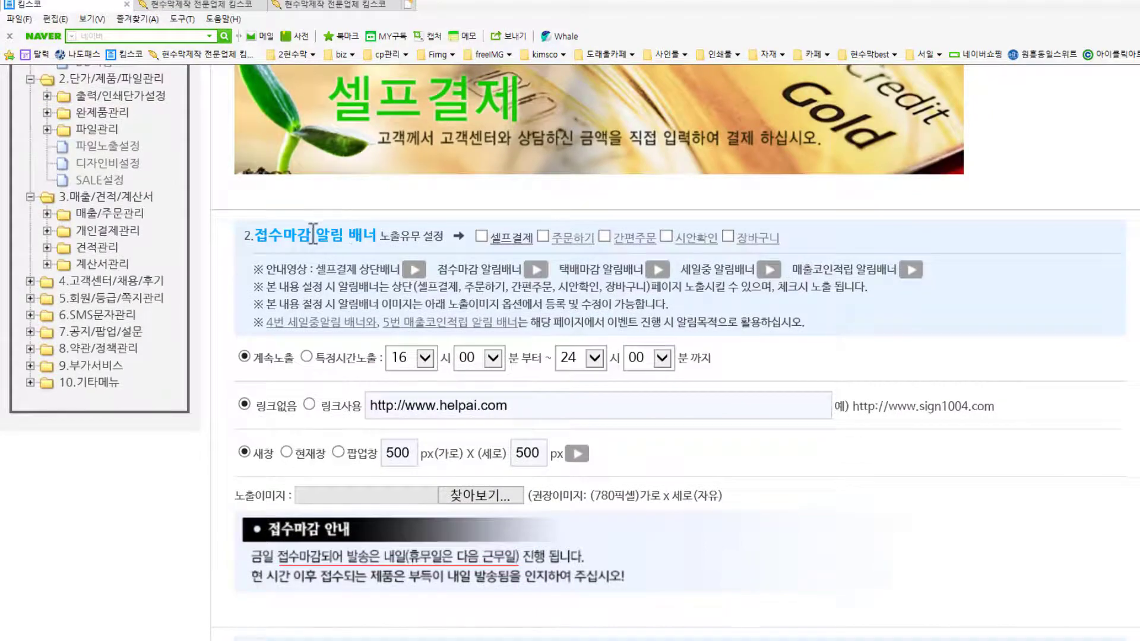
scroll(313, 233, down, 8)
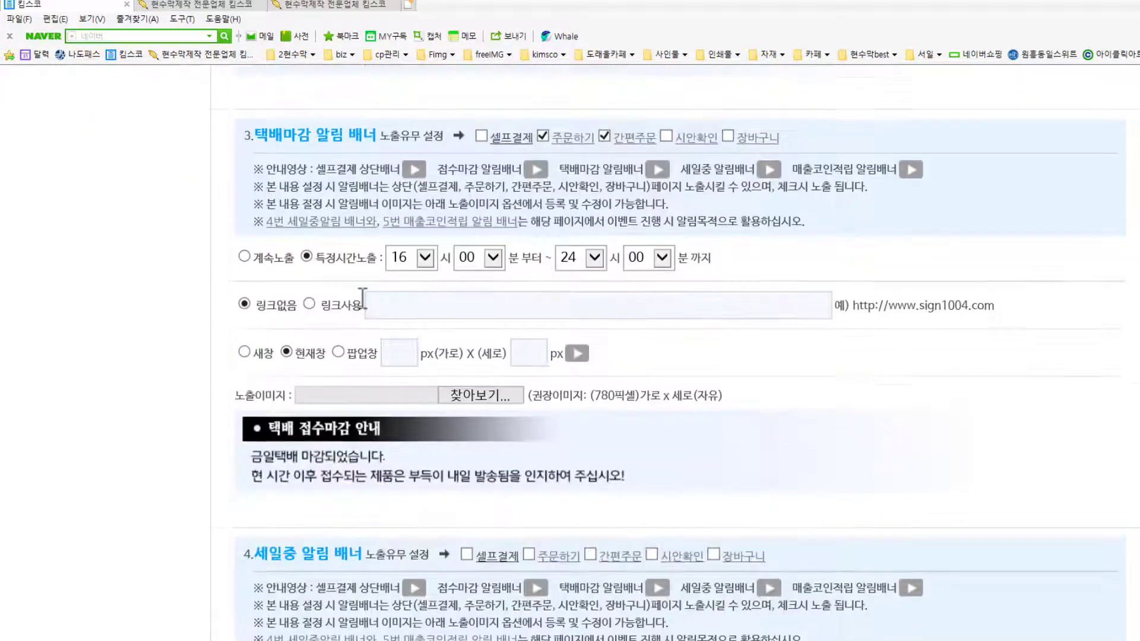
scroll(358, 297, down, 4)
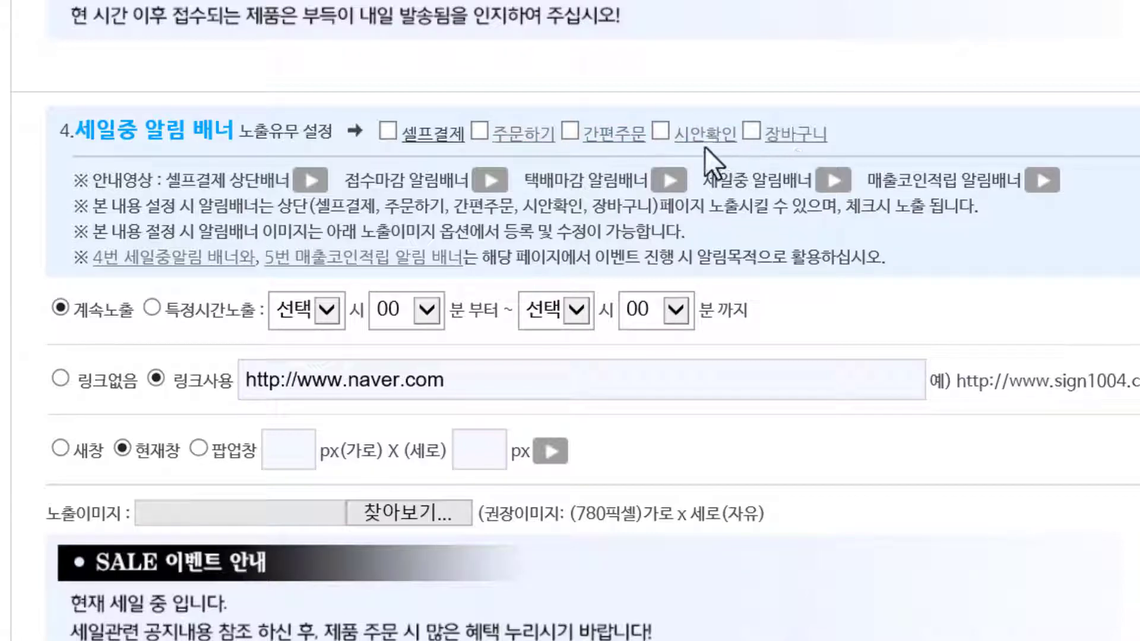
drag(865, 133, 374, 135)
click(229, 156)
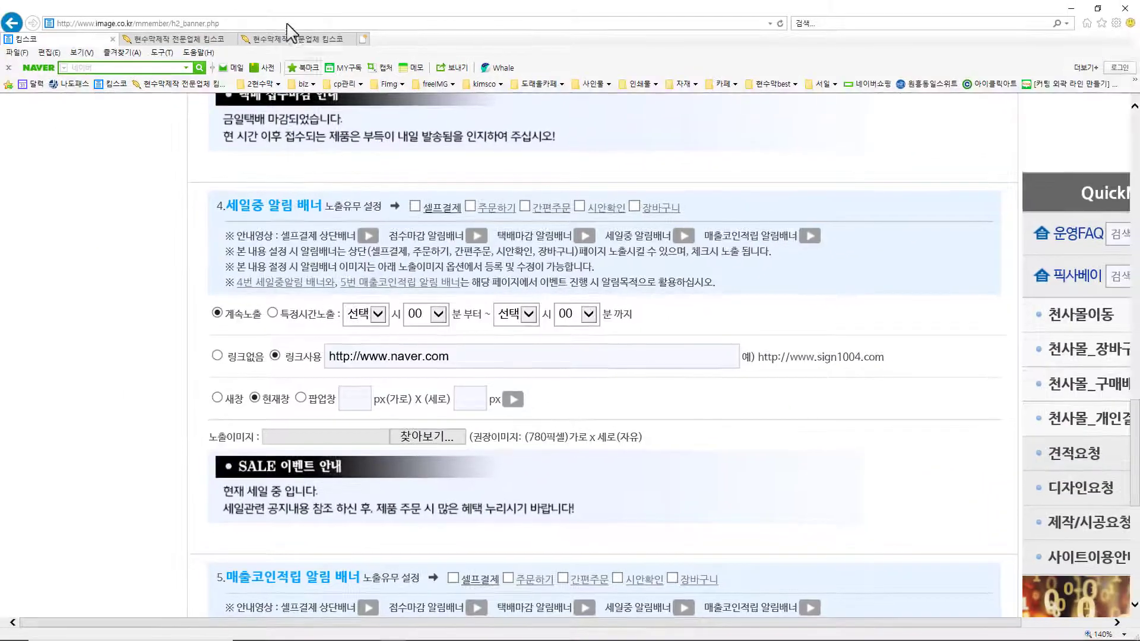
Step: Open the shop's 주문하기 page and compare its banners with the 세일중 and 택배마감 알림 배너 sections on the admin page
click(288, 36)
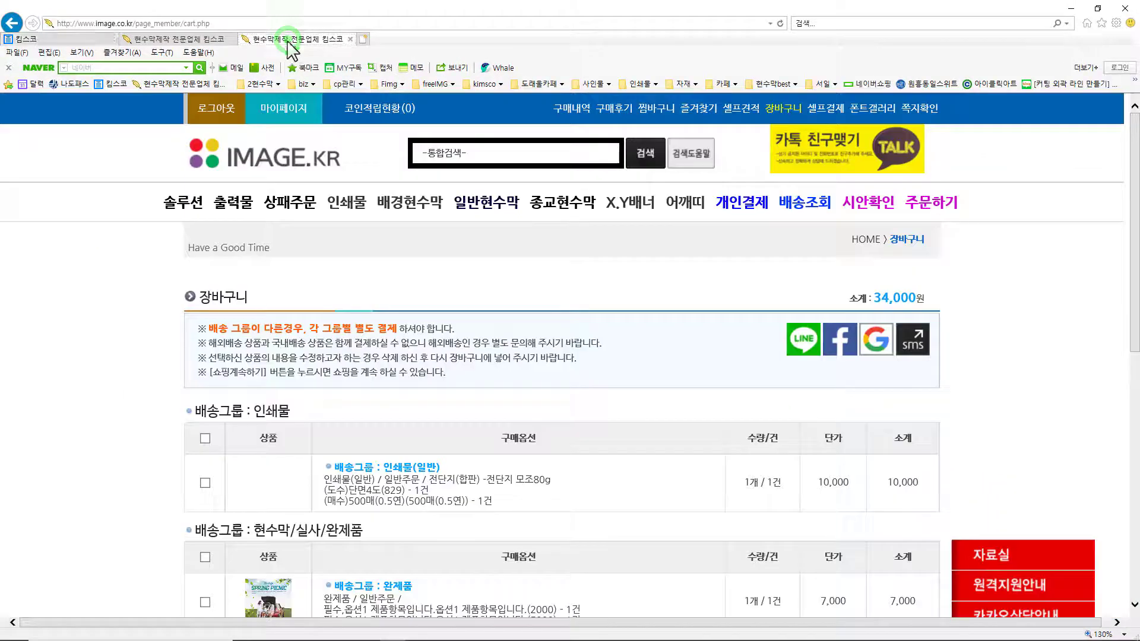
click(939, 197)
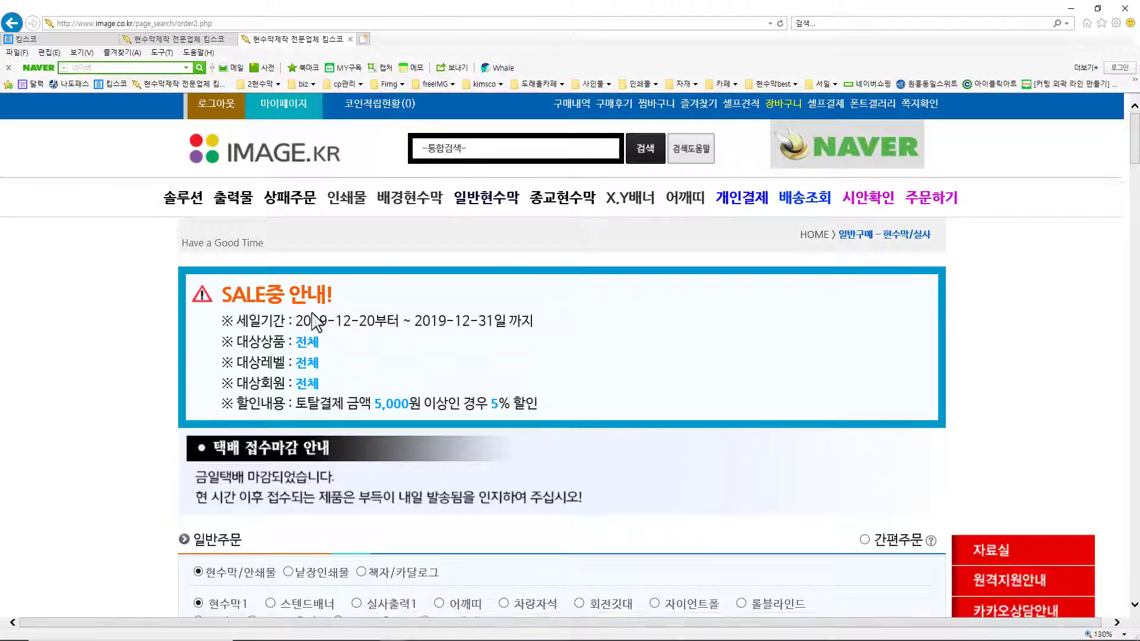
scroll(238, 398, down, 2)
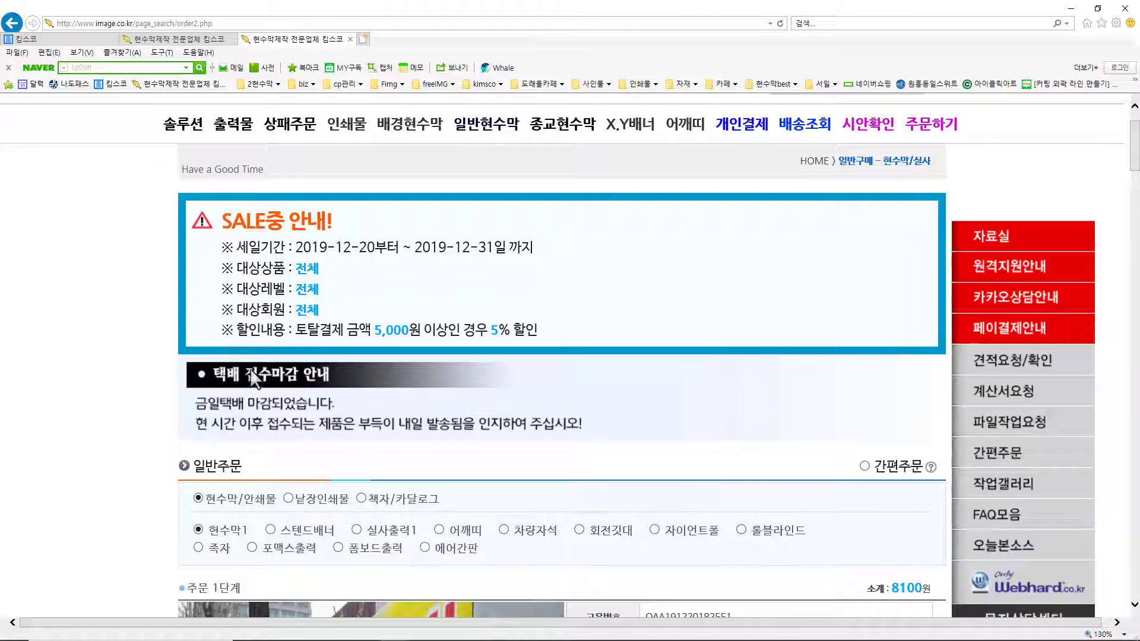
click(77, 40)
click(183, 213)
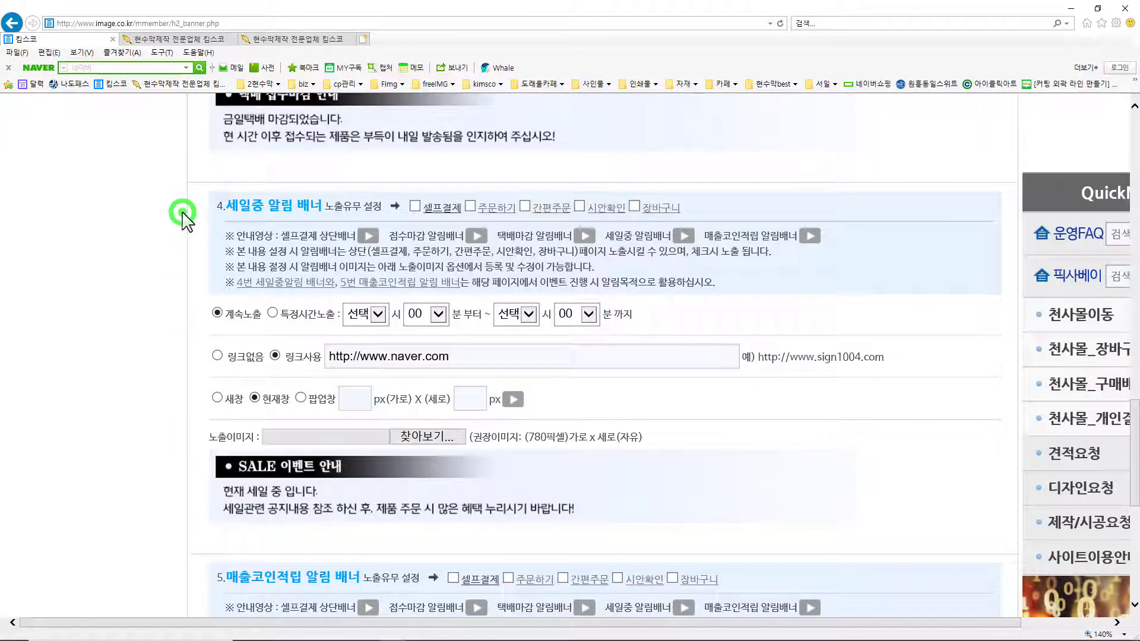
scroll(213, 224, up, 4)
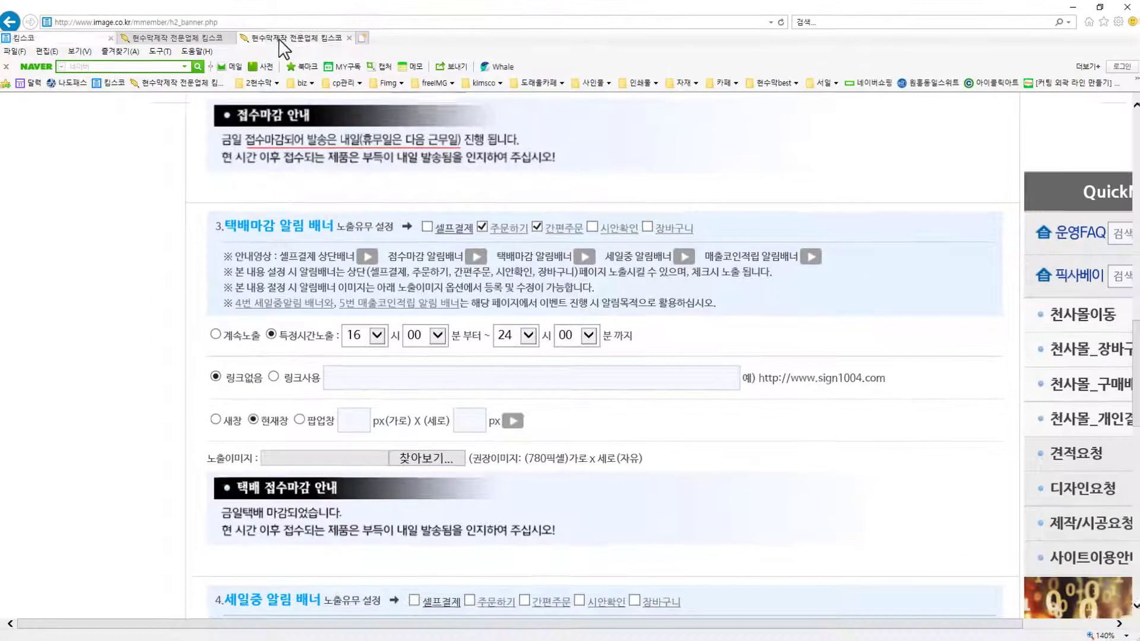
Step: Recheck the shop's 주문하기 page, and review the 택배마감 알림 배너's 주문하기 display option and the 세일중 알림 배너 settings
click(294, 38)
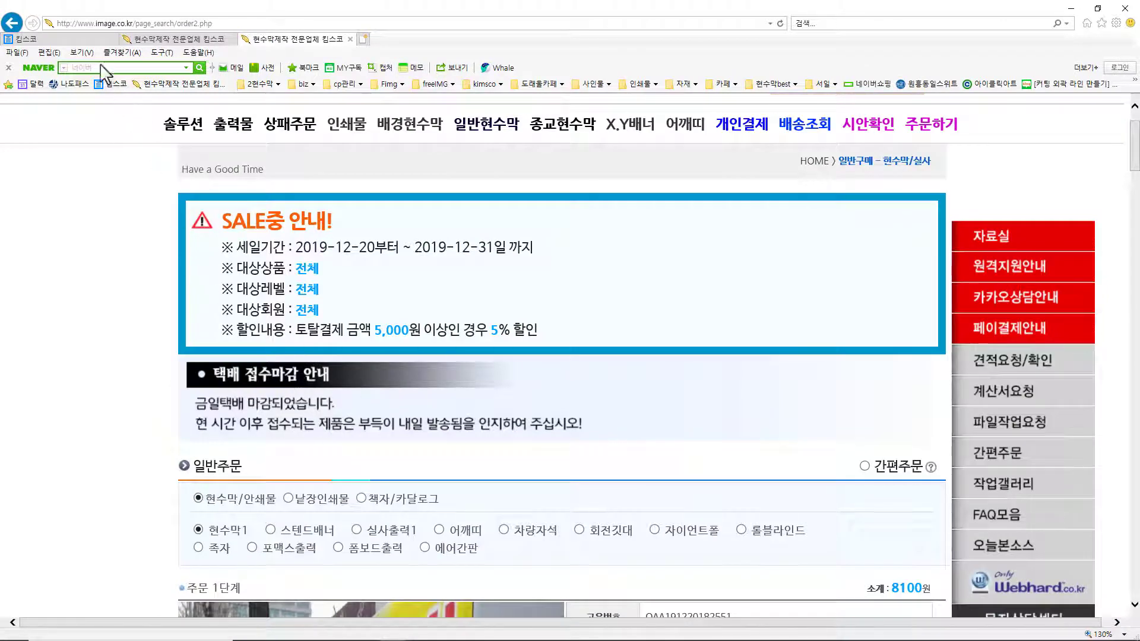
click(83, 39)
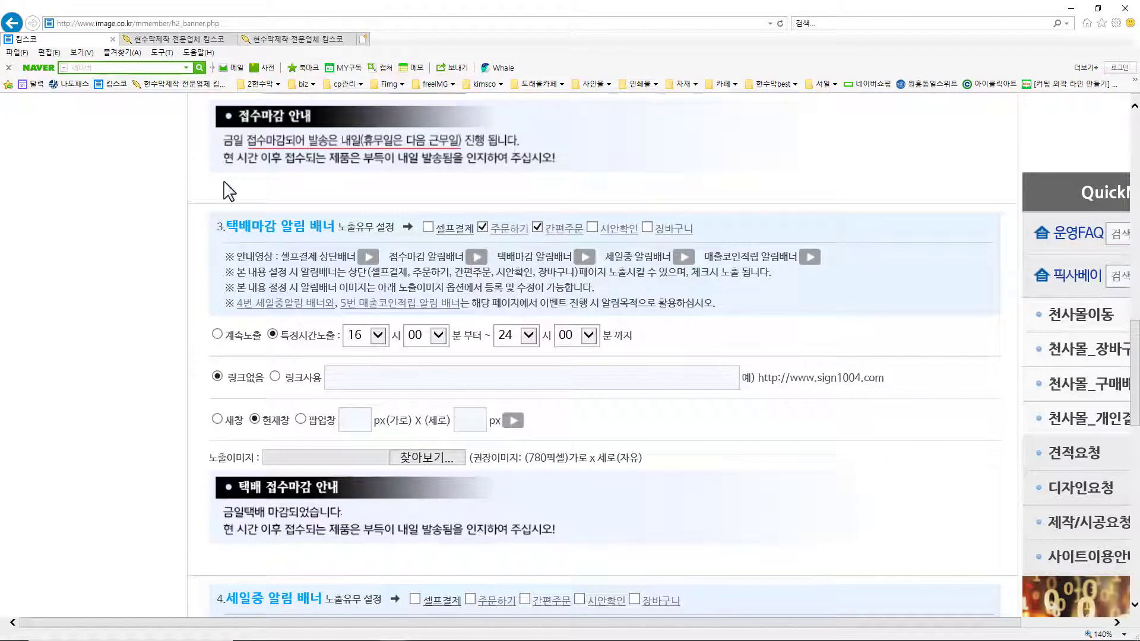
scroll(231, 193, up, 3)
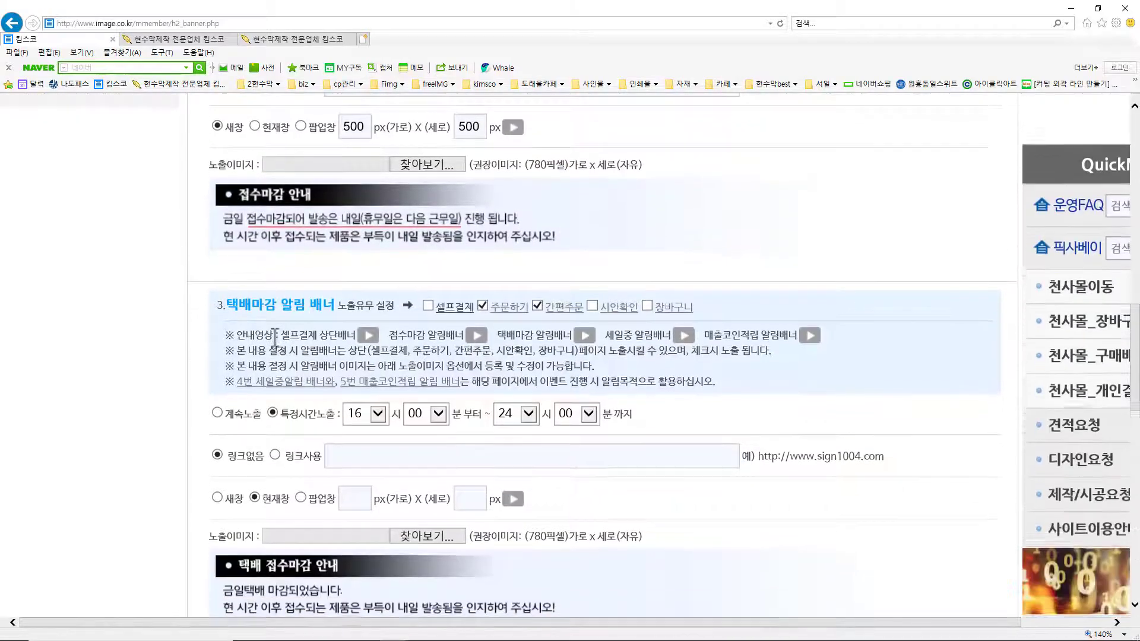
scroll(274, 342, down, 5)
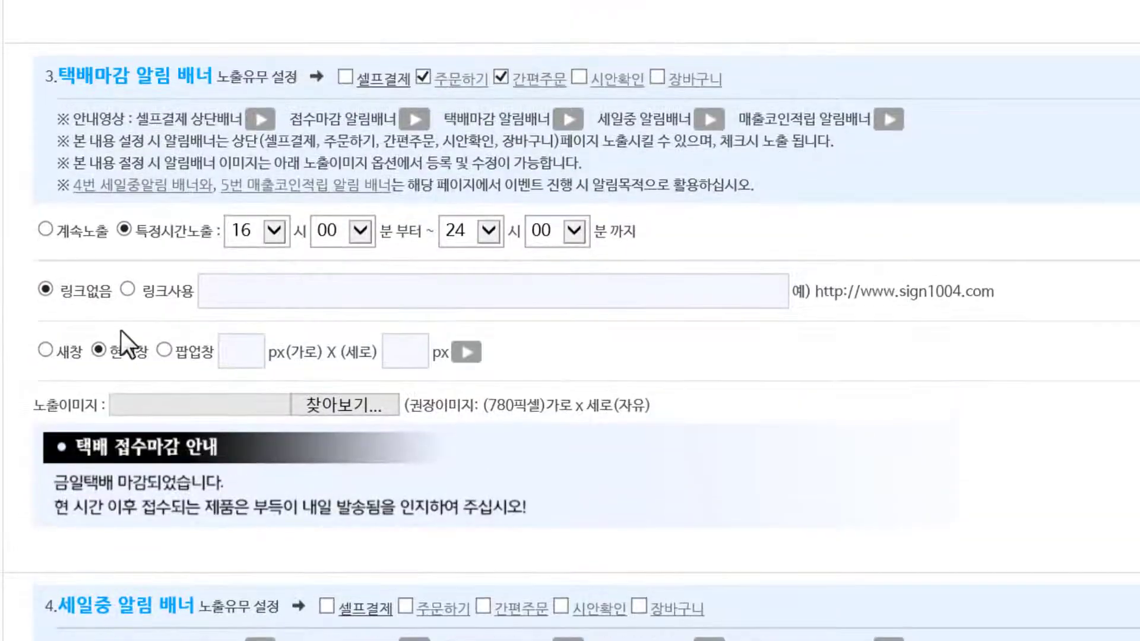
click(423, 76)
scroll(409, 112, down, 10)
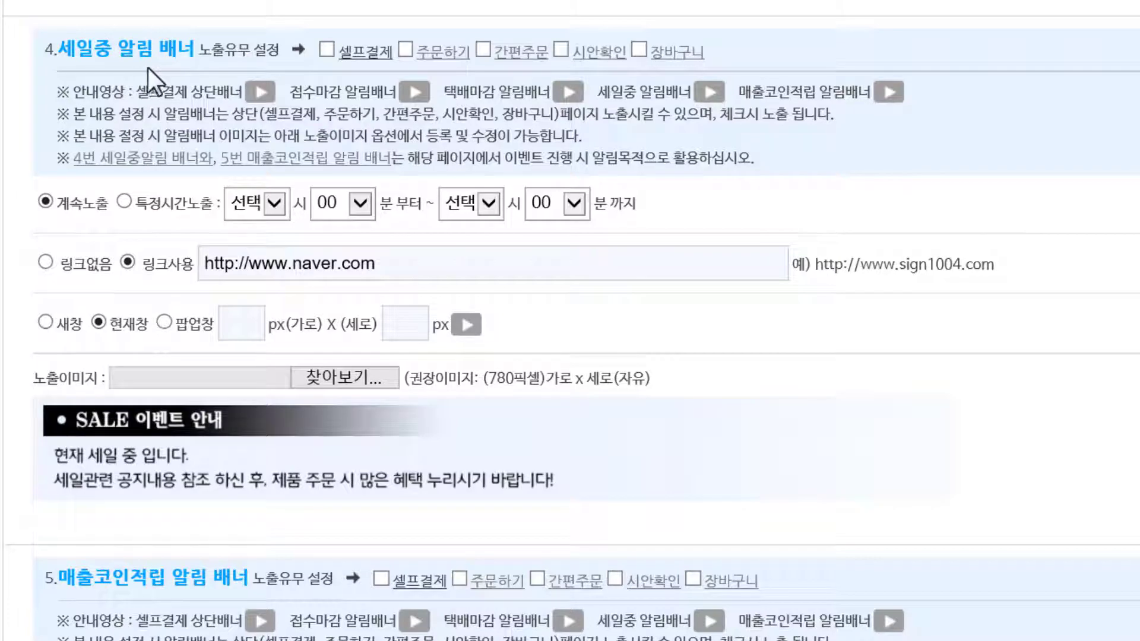
Step: Turn on display of the 세일중 알림 배너 on the 주문하기 page and review the other banner sections
click(405, 49)
scroll(140, 168, up, 2)
scroll(179, 191, up, 20)
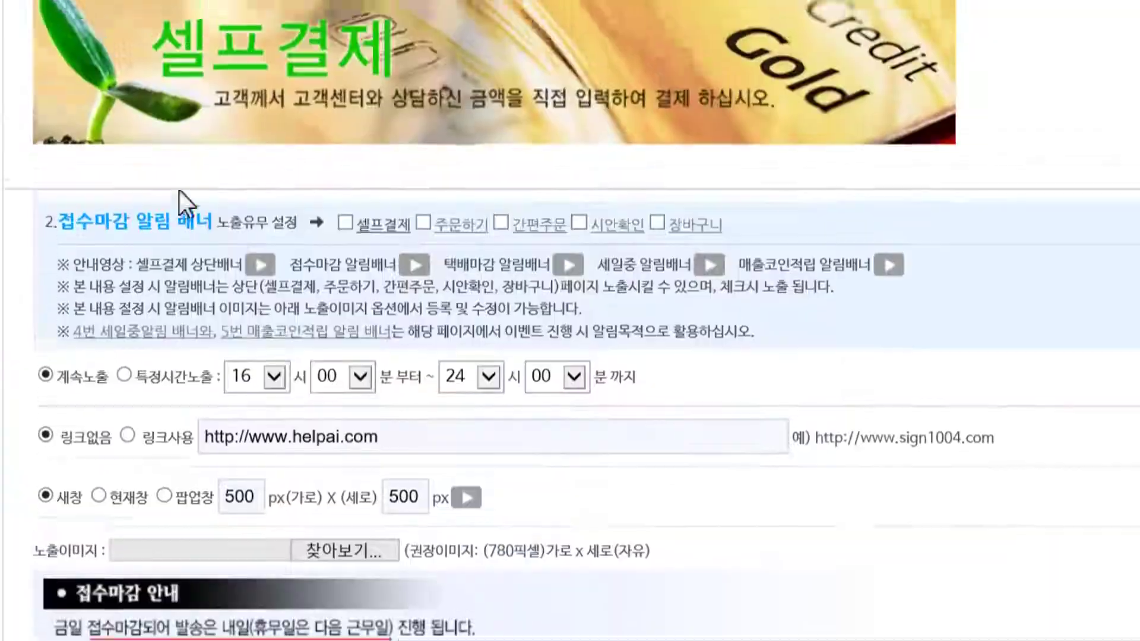
scroll(181, 191, up, 4)
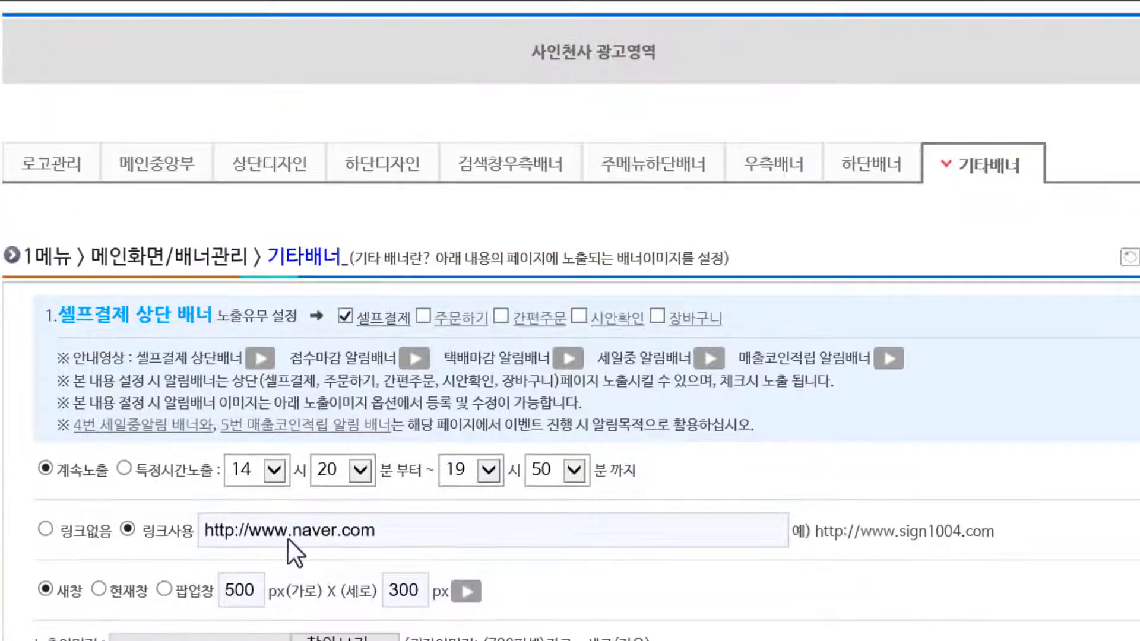
scroll(285, 534, down, 7)
scroll(257, 519, down, 11)
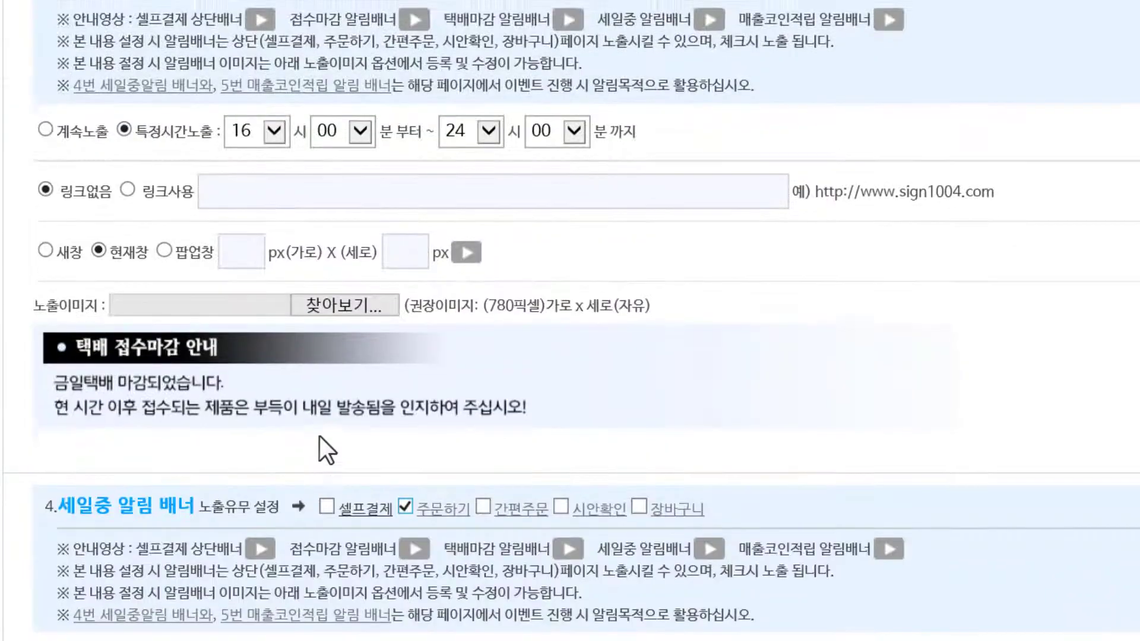
scroll(320, 436, down, 4)
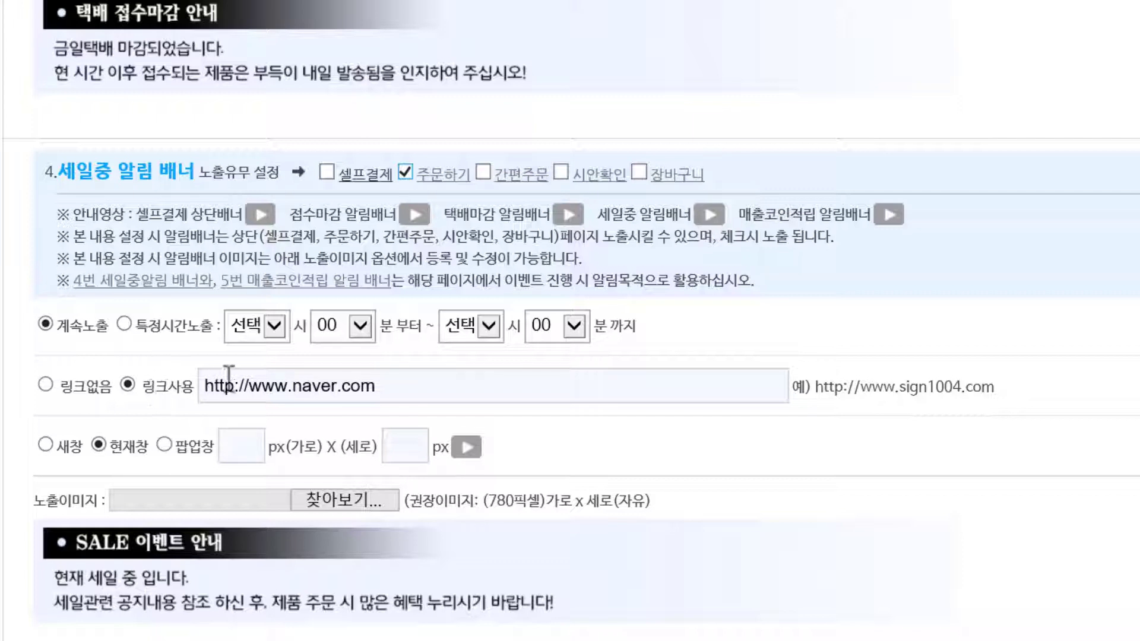
Step: Examine the 세일중 알림 배너's link address, window option, exposure image and recommended image size
triple_click(407, 387)
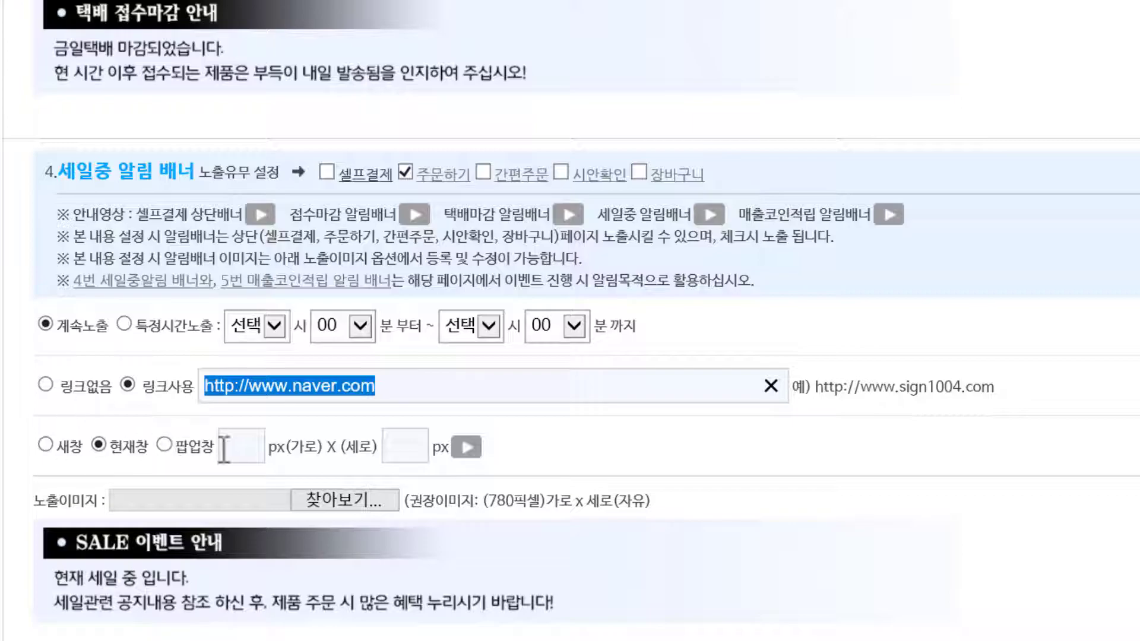
scroll(150, 425, down, 3)
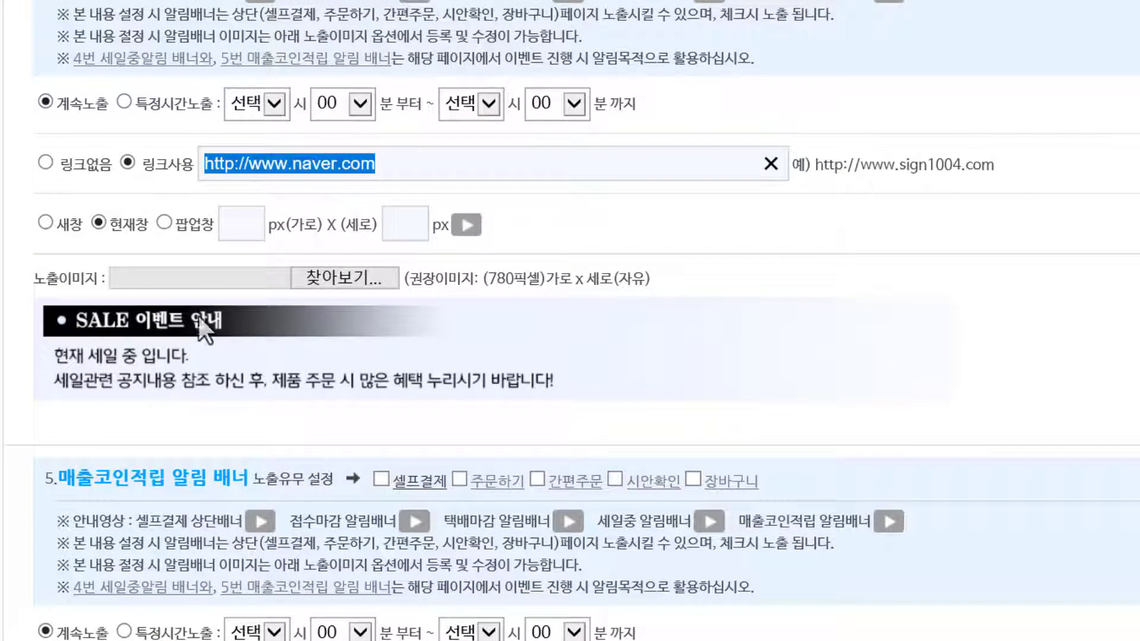
drag(782, 279, 814, 425)
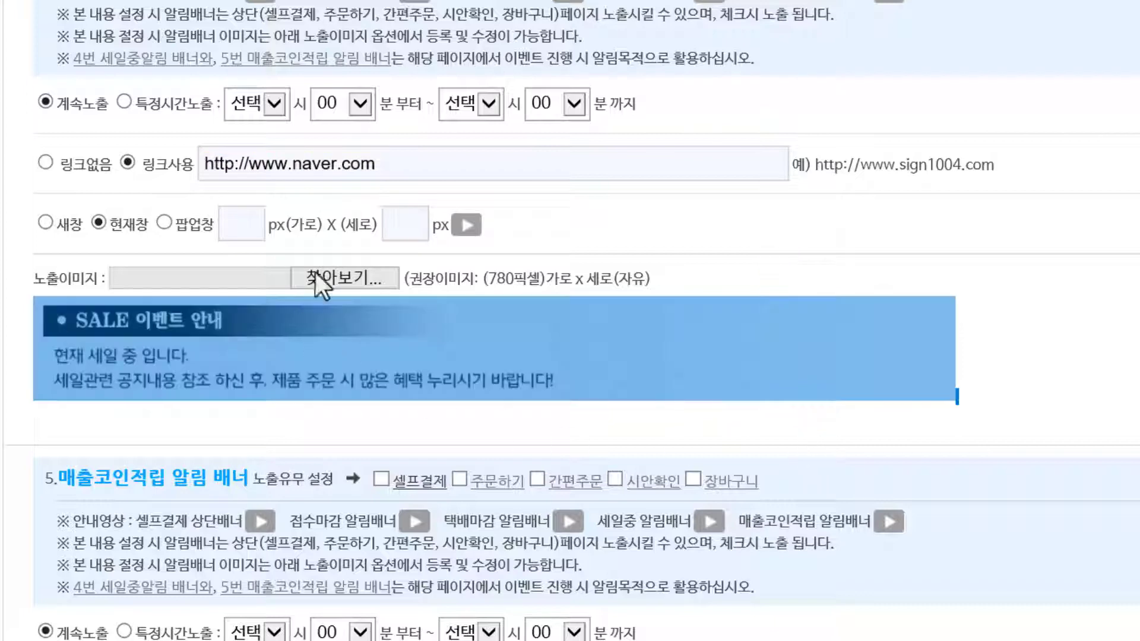
click(512, 275)
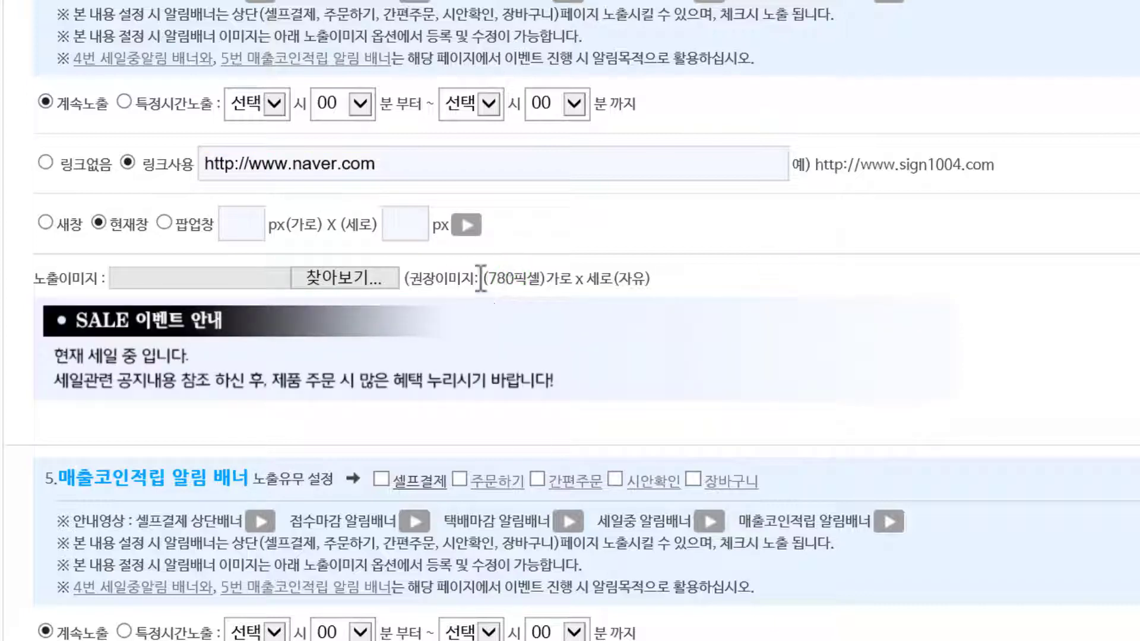
drag(480, 278, 215, 415)
click(7, 321)
scroll(12, 297, up, 3)
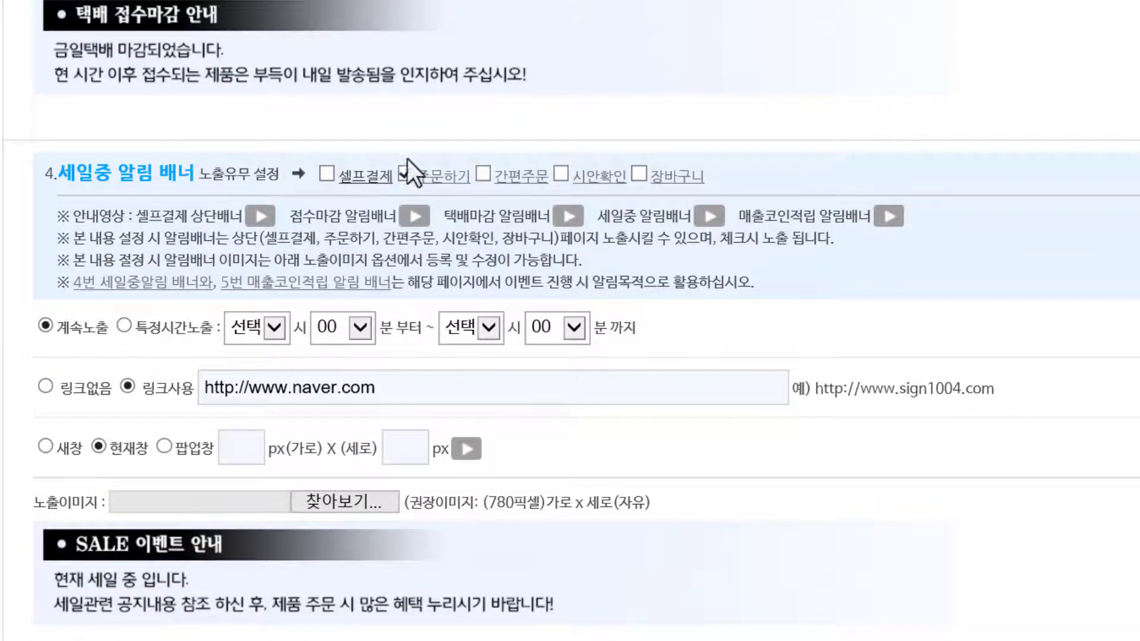
Step: Save the 기타배너 settings
scroll(409, 178, down, 8)
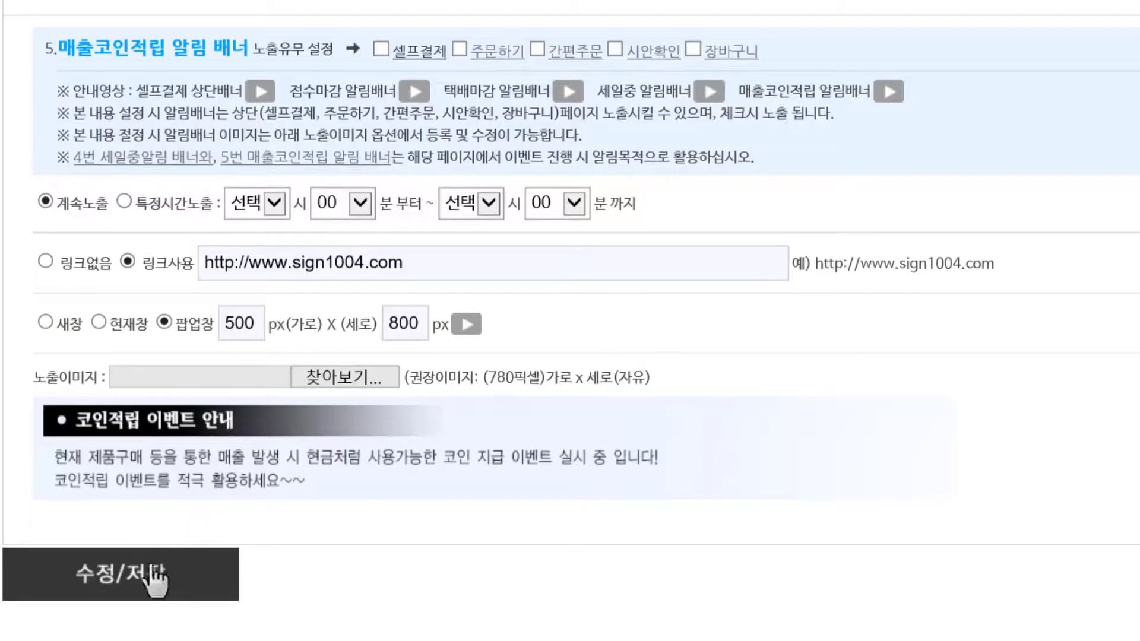
click(152, 571)
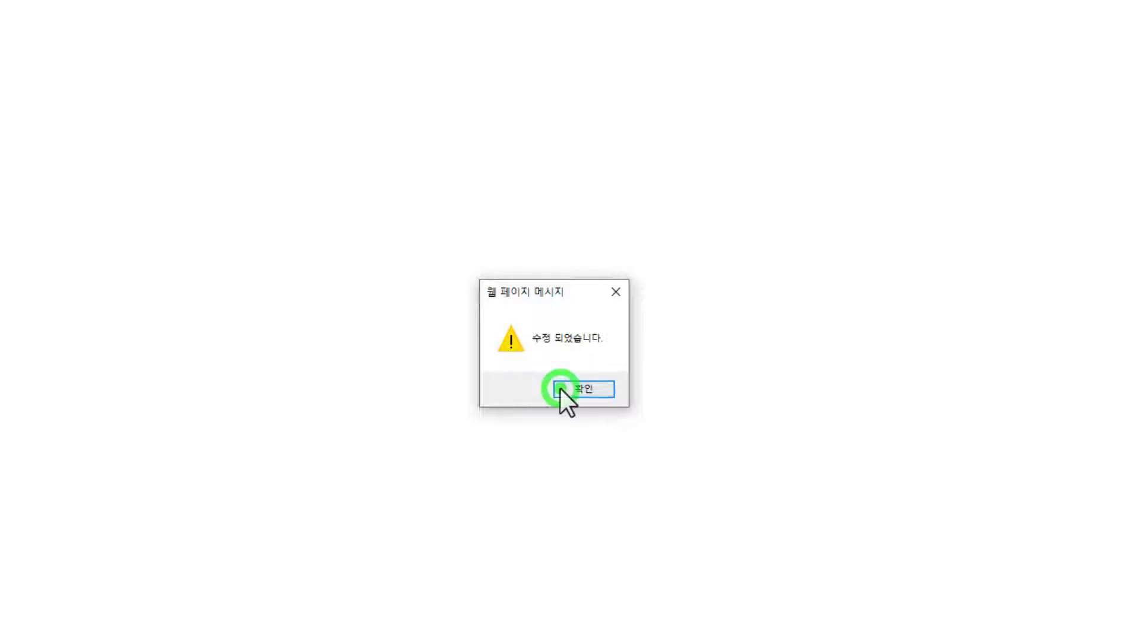
click(560, 390)
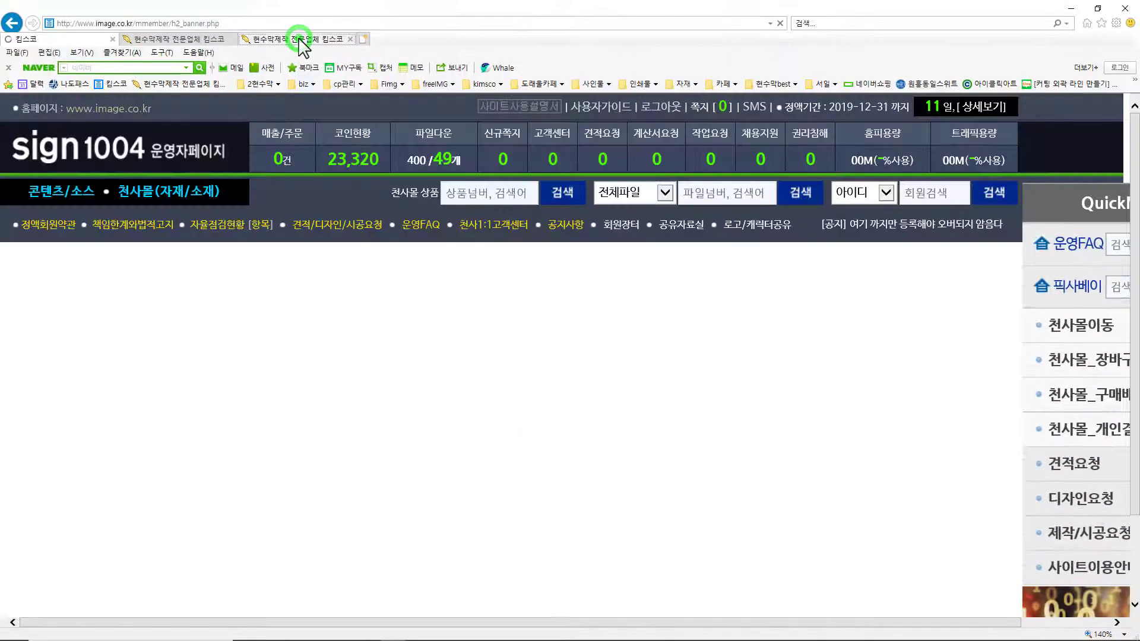
Step: Refresh the shop's 주문하기 page and examine the banner below the SALE중 안내 box
click(299, 41)
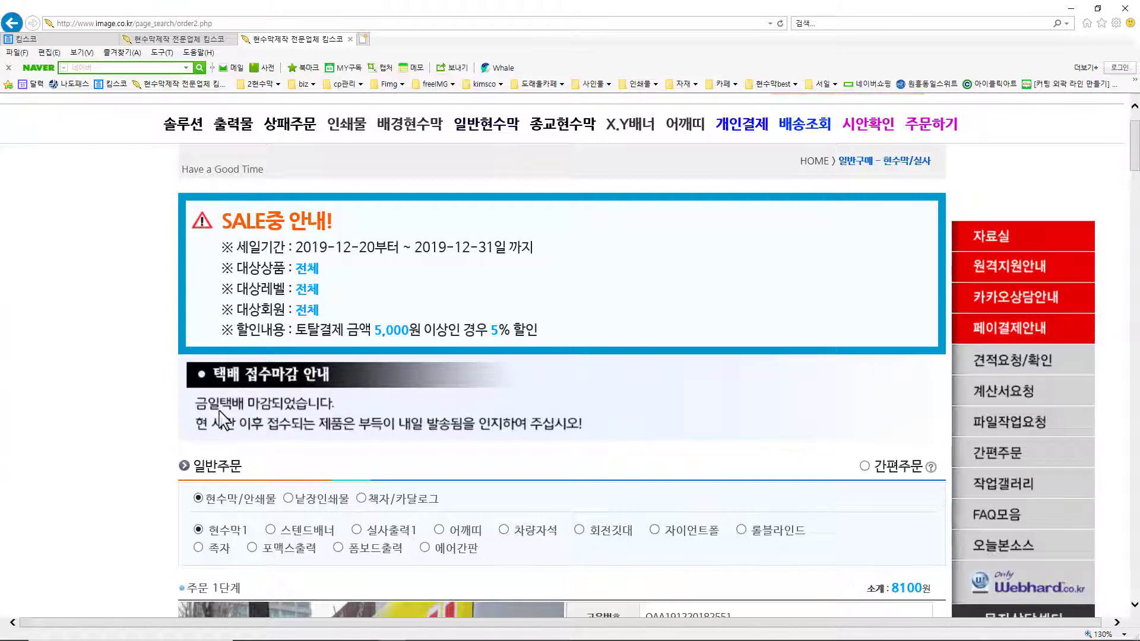
right_click(518, 182)
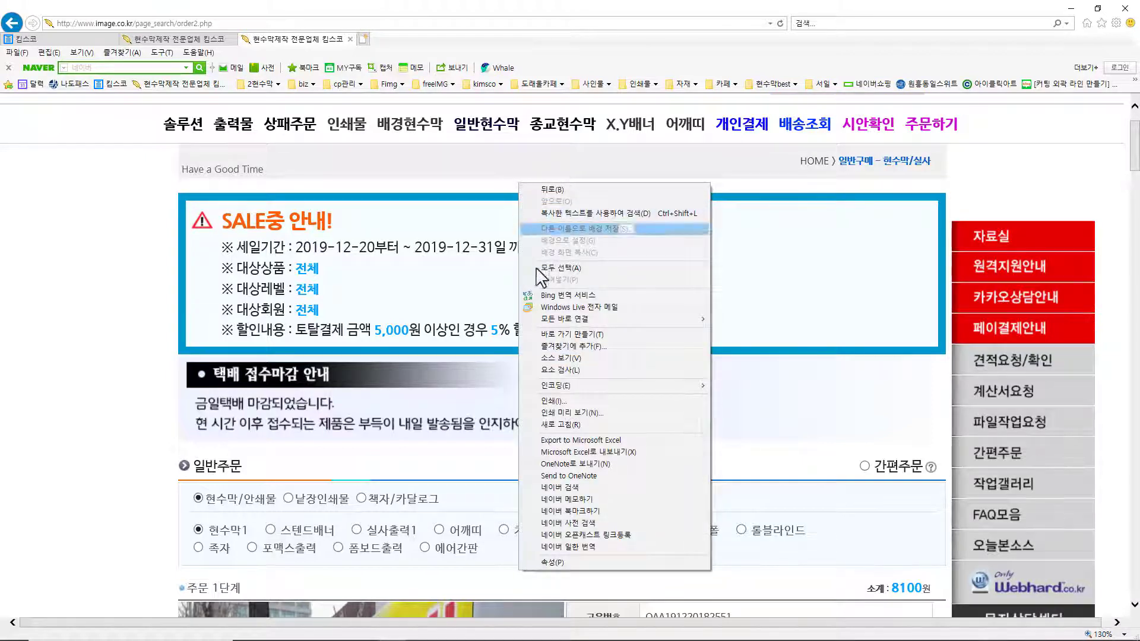
click(560, 425)
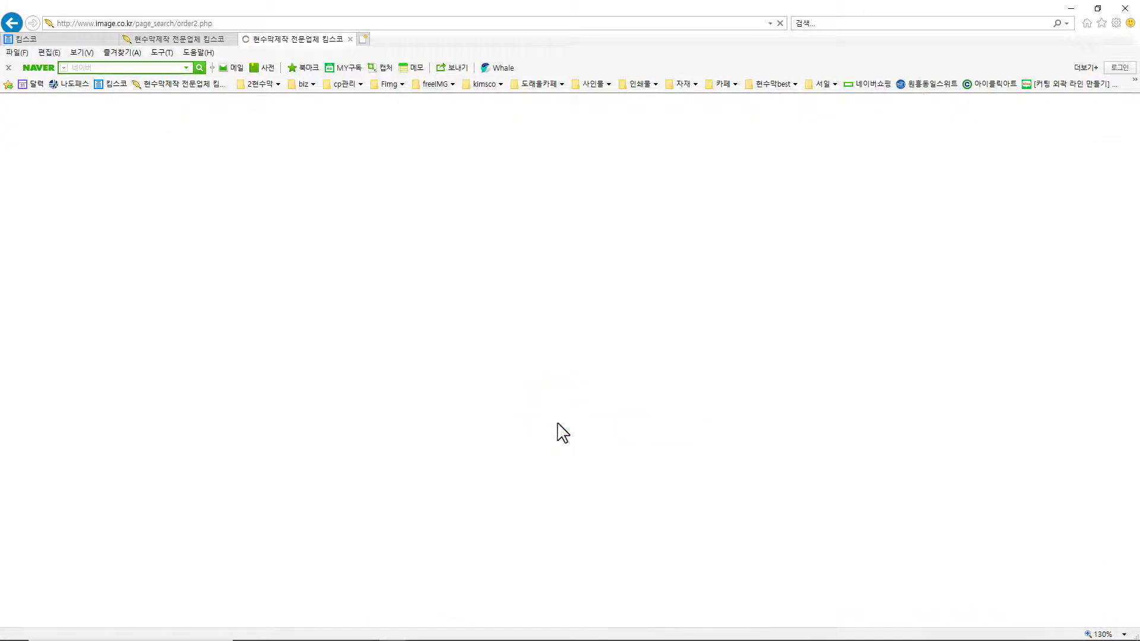
scroll(546, 402, down, 3)
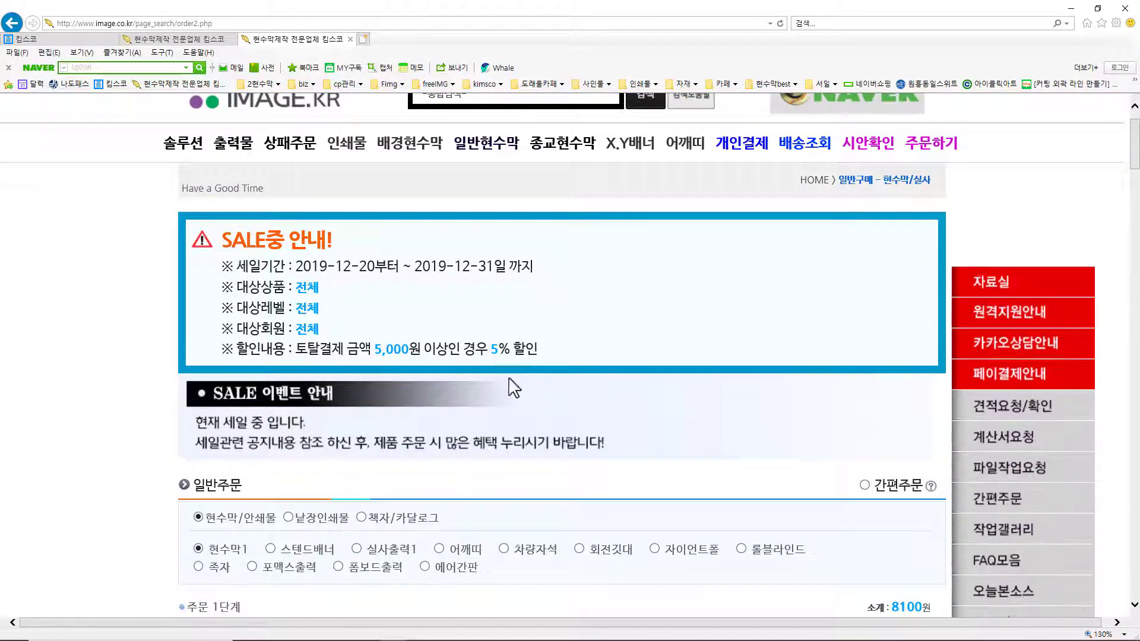
scroll(514, 387, down, 1)
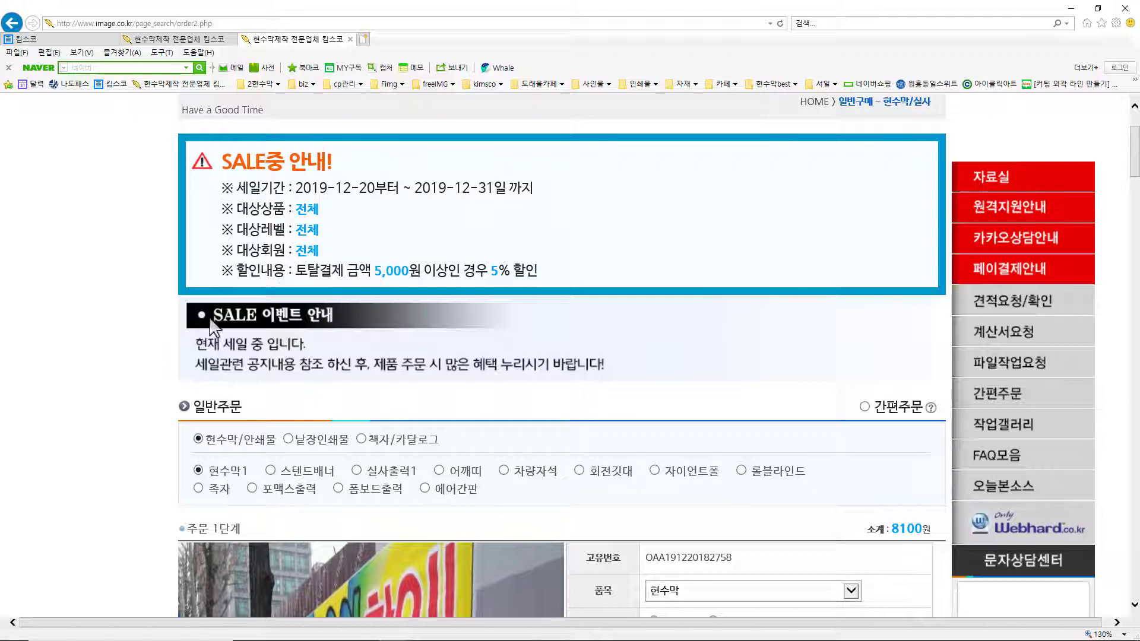
click(166, 322)
click(941, 337)
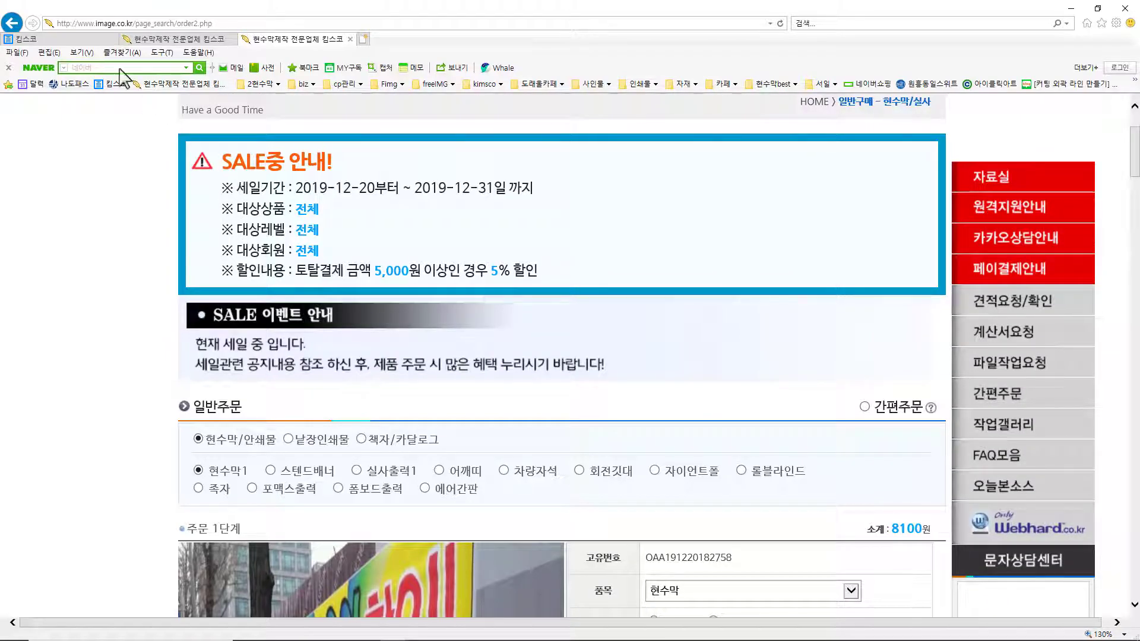
Step: In the admin's SALE설정 page, turn off the 세일중 안내배너 for 주문하기 and save the display settings
click(76, 39)
scroll(237, 204, down, 3)
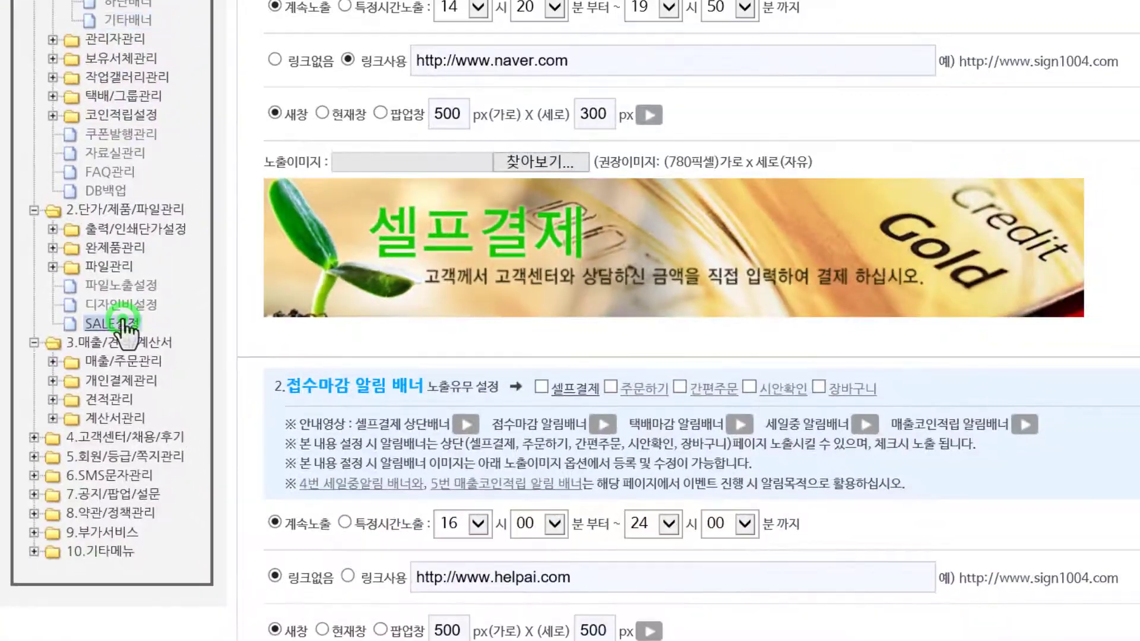
click(142, 323)
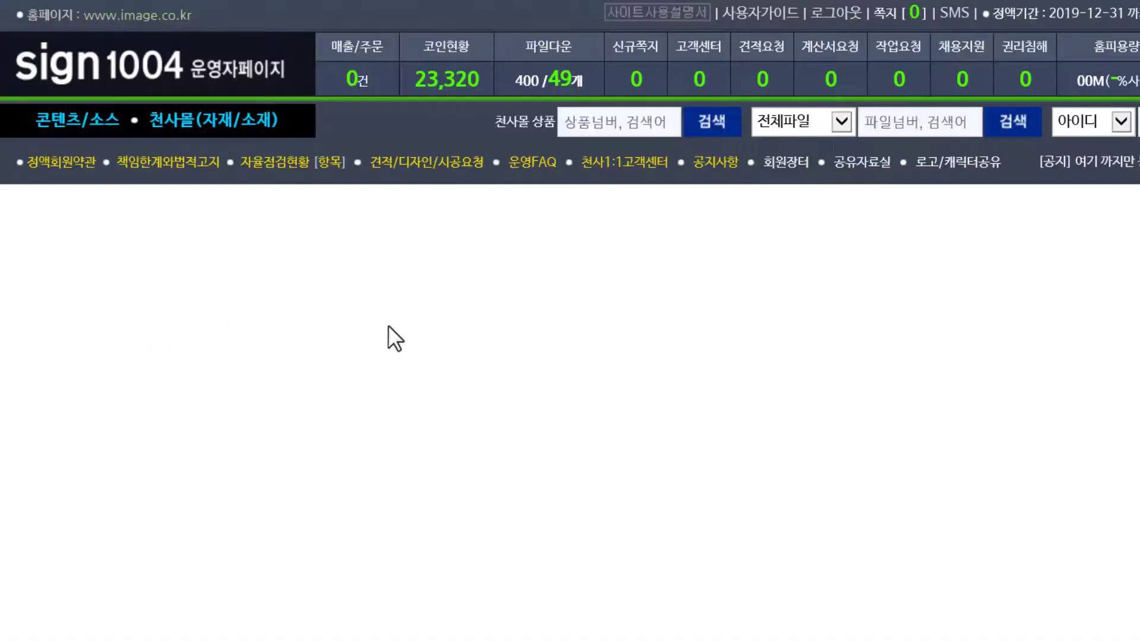
scroll(387, 326, down, 5)
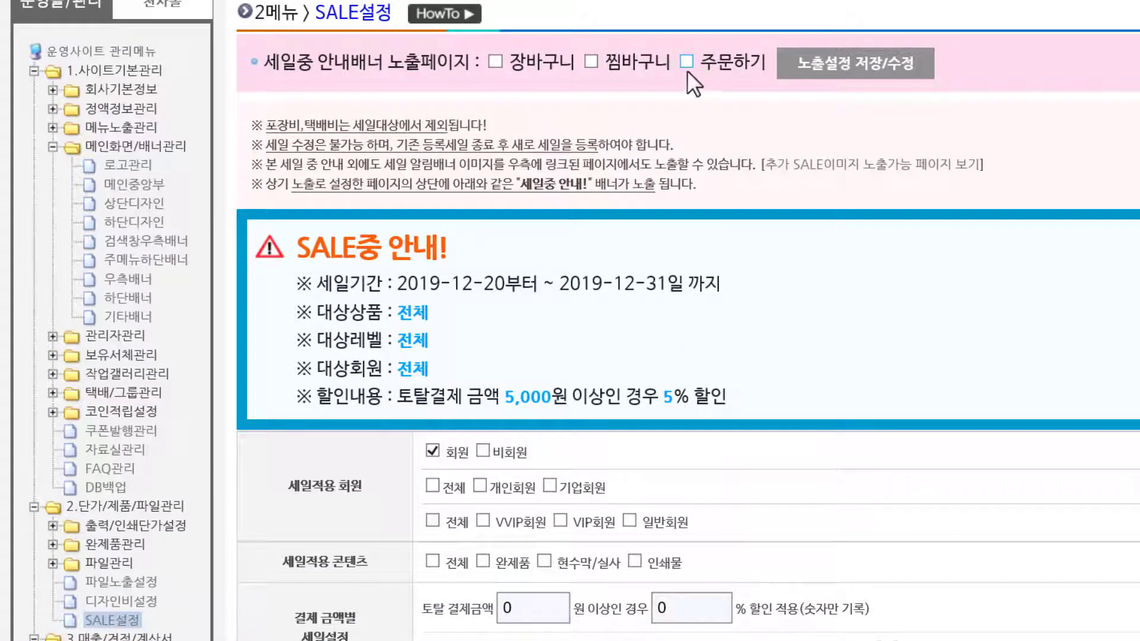
click(855, 76)
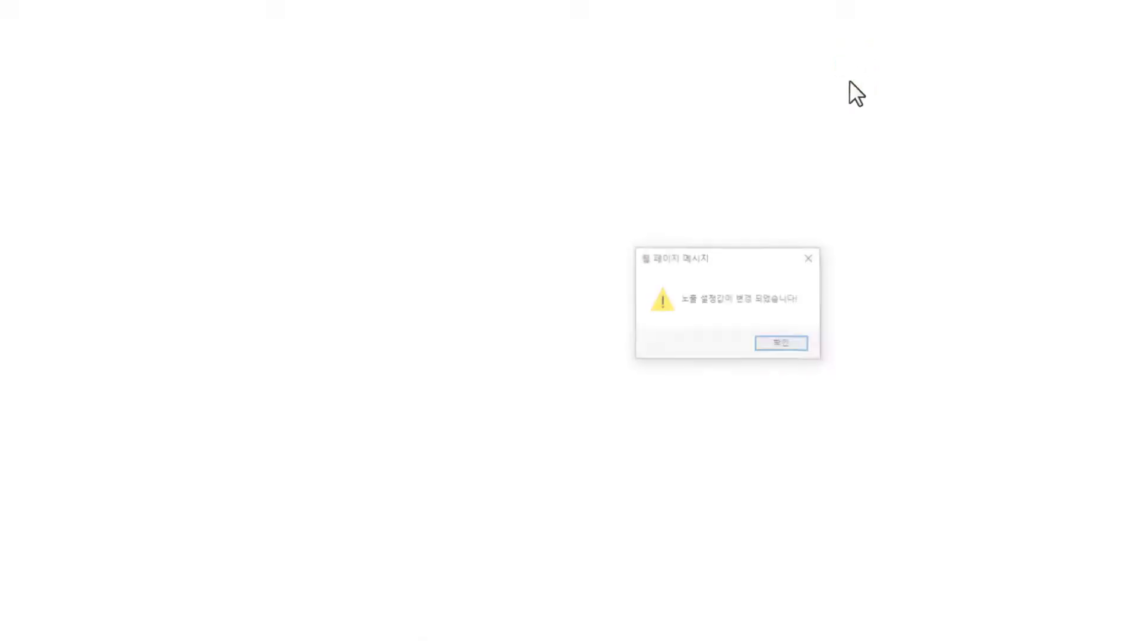
click(788, 342)
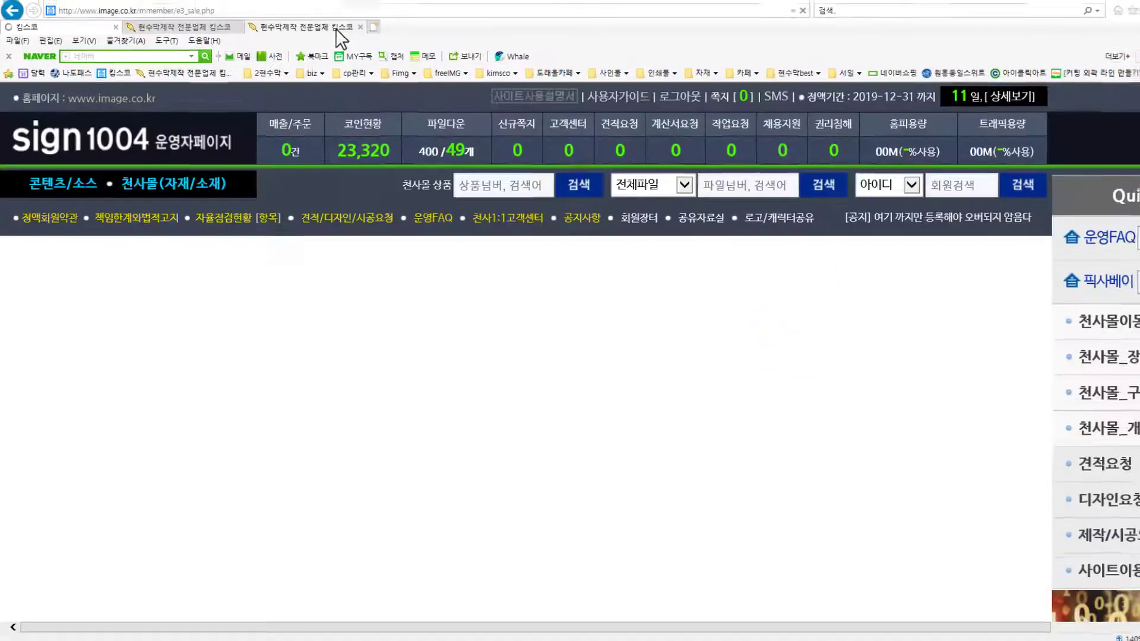
Step: Reload the shop's 주문하기 page and check which sale banners it displays
click(321, 38)
scroll(526, 297, up, 2)
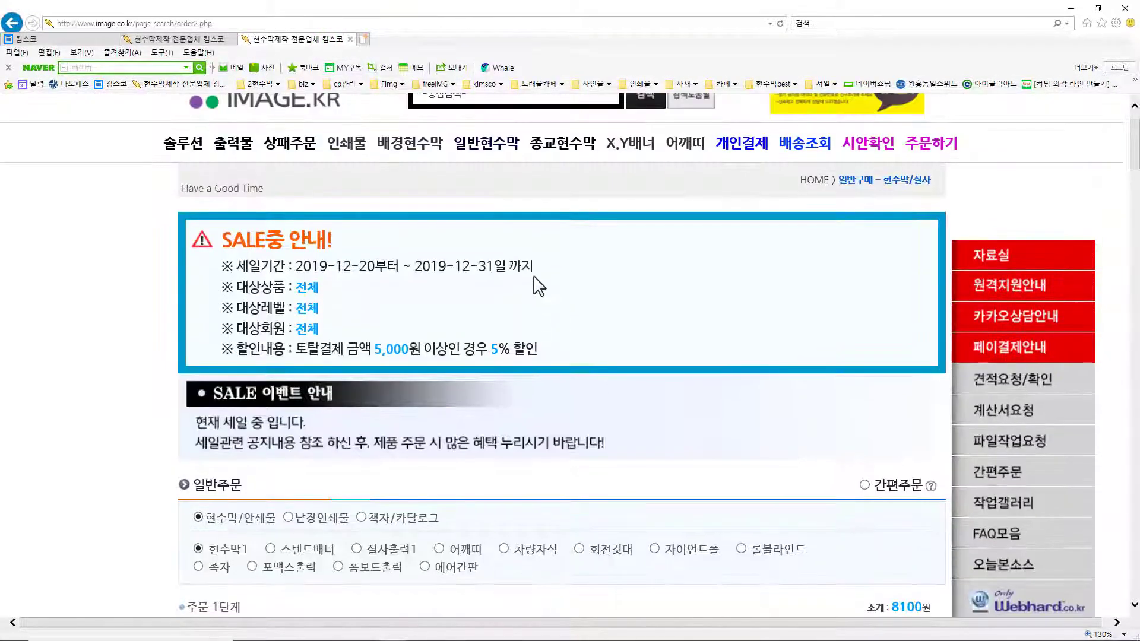
click(929, 146)
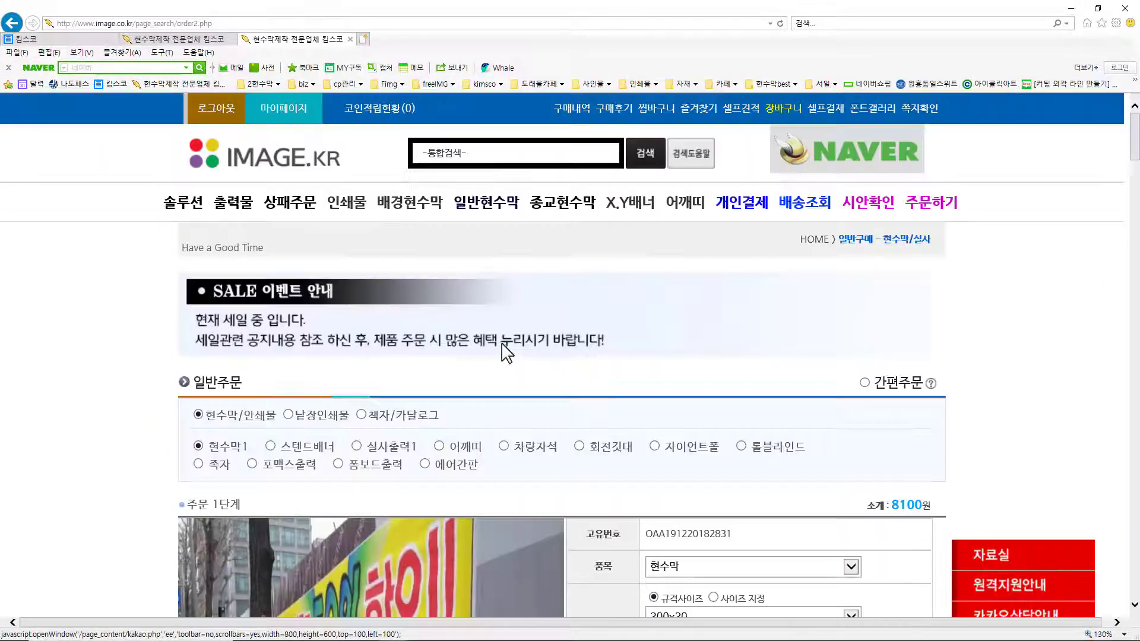
scroll(498, 349, down, 3)
scroll(284, 279, up, 3)
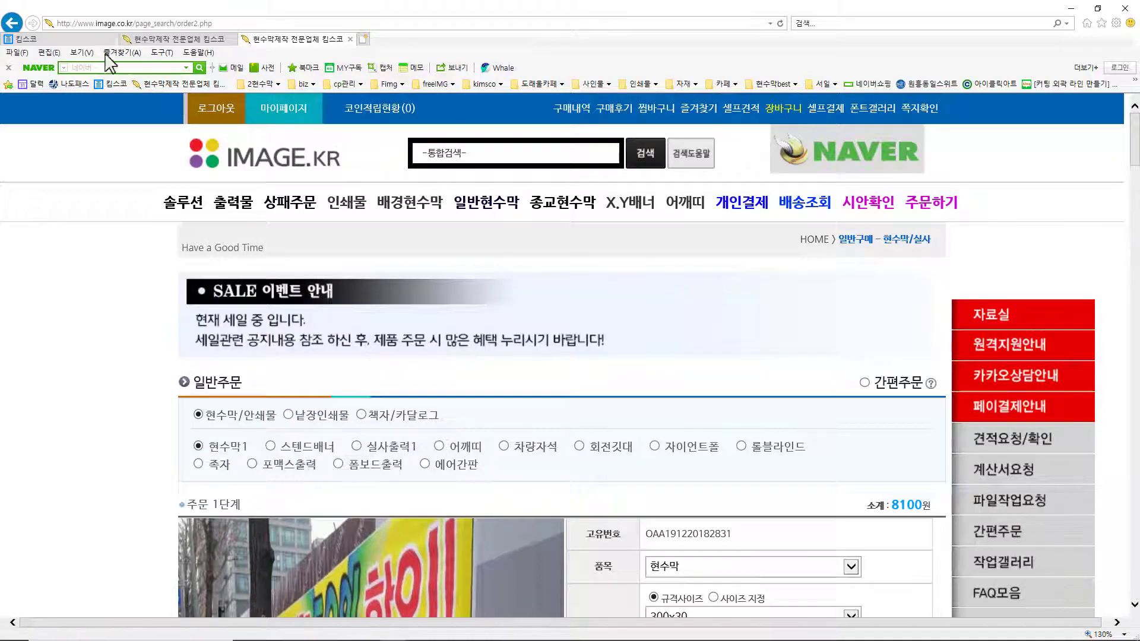
Step: Return to the shop admin and open the 기타배너 page under 메인화면/배너관리
click(89, 39)
scroll(148, 212, down, 3)
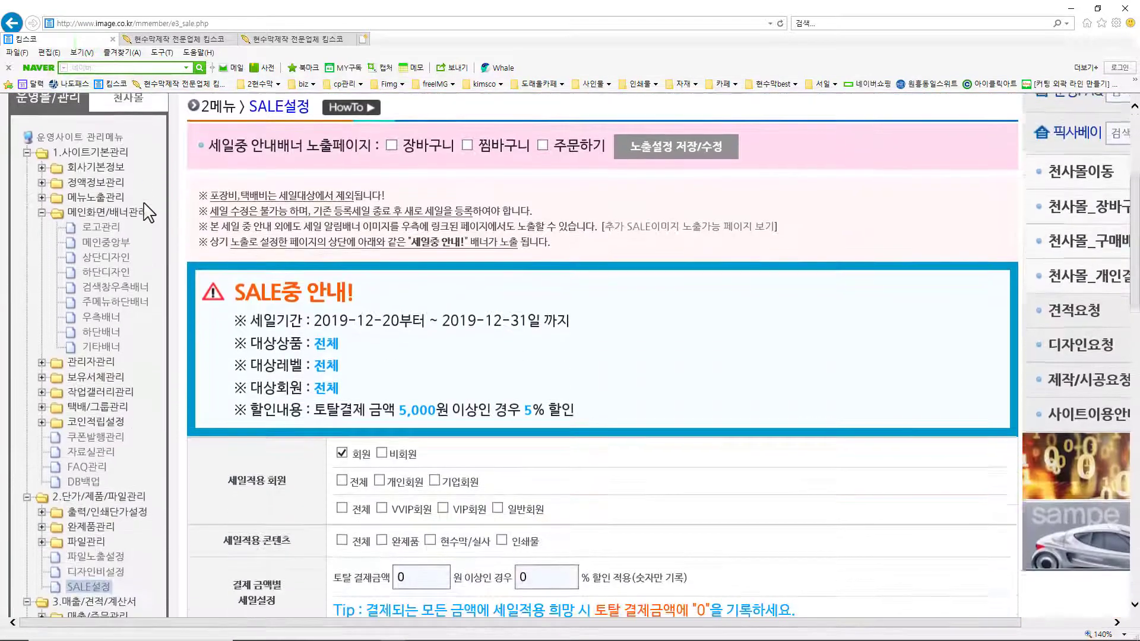
click(111, 359)
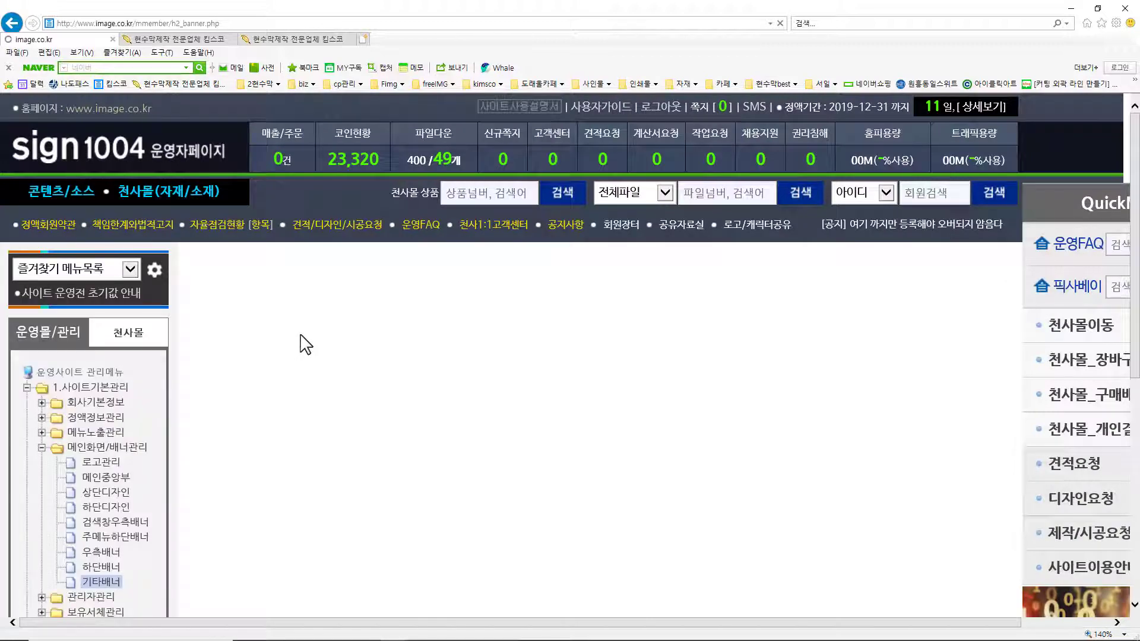
Step: Compare the SALE 이벤트 안내 banner on the shop's 주문하기 page with the 세일중 알림 배너 settings in 기타배너
click(291, 37)
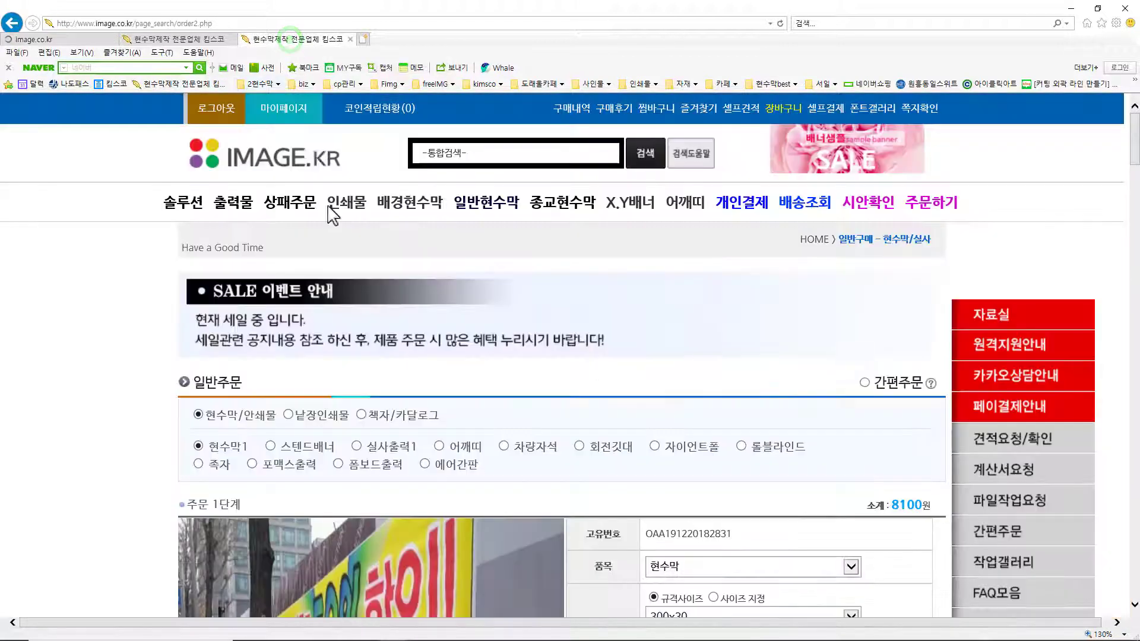
scroll(338, 255, down, 1)
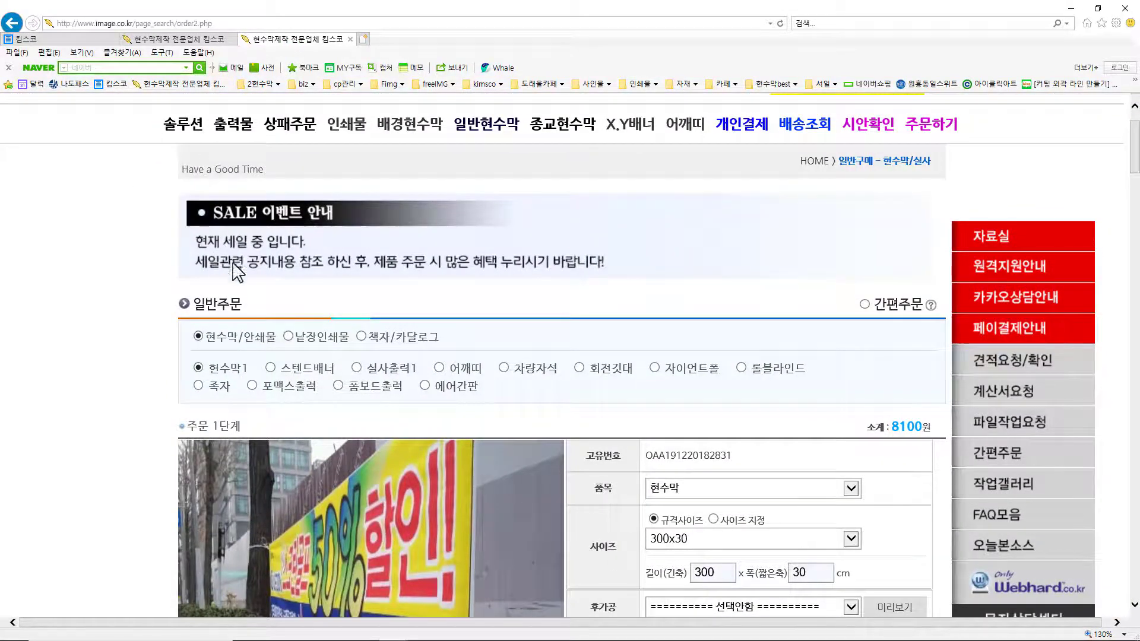
click(83, 40)
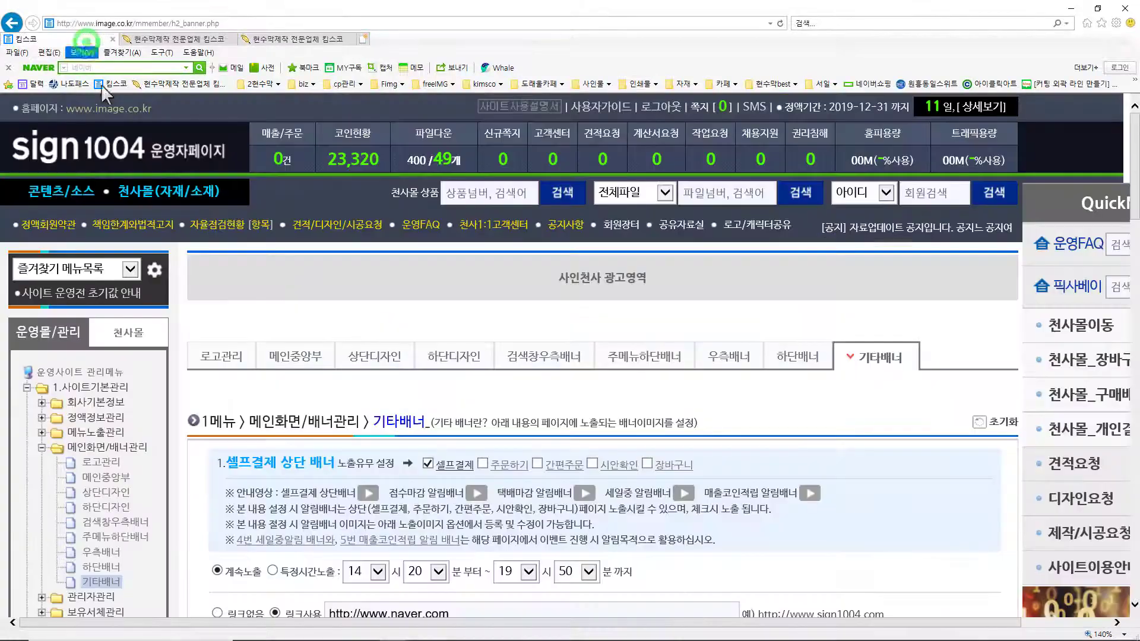
scroll(380, 348, down, 10)
scroll(379, 343, down, 8)
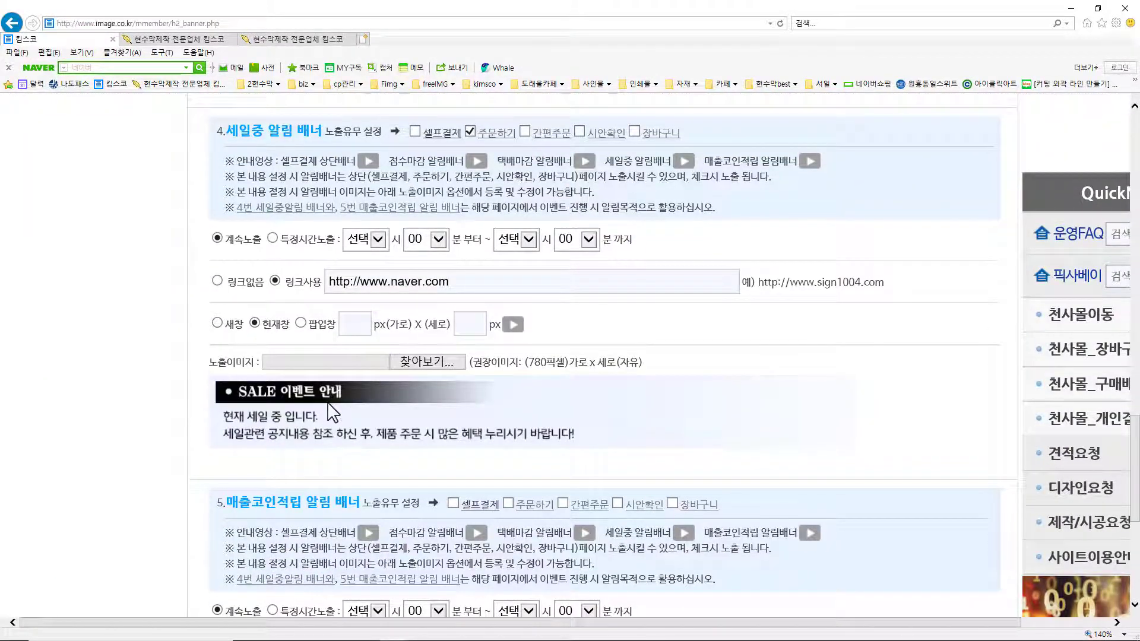
scroll(315, 404, up, 1)
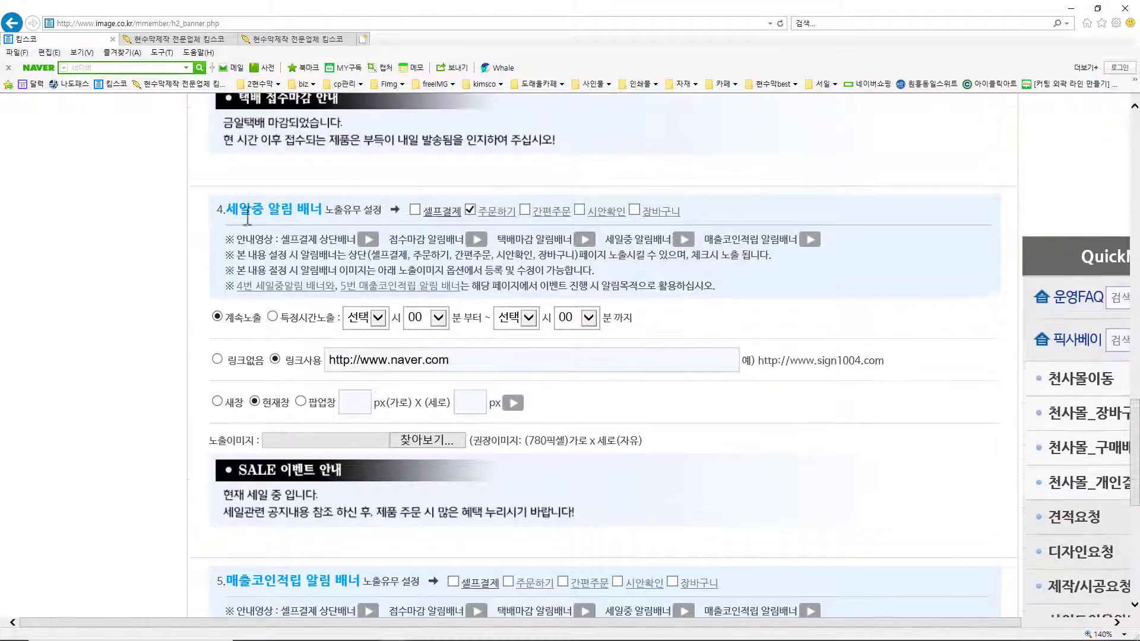
scroll(336, 298, up, 15)
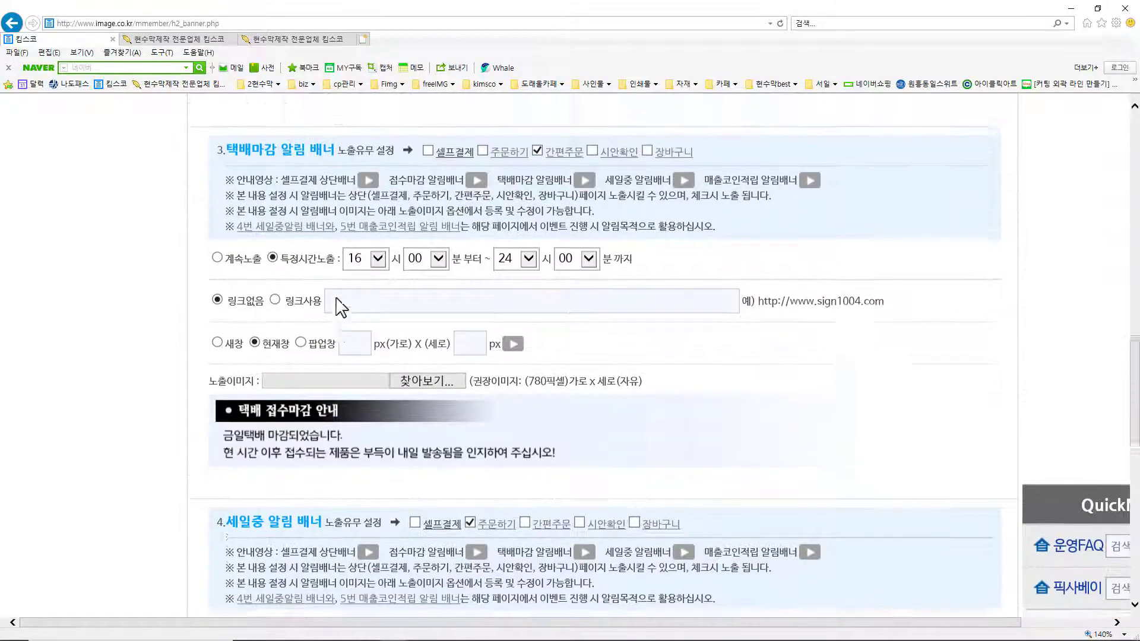
scroll(336, 299, up, 3)
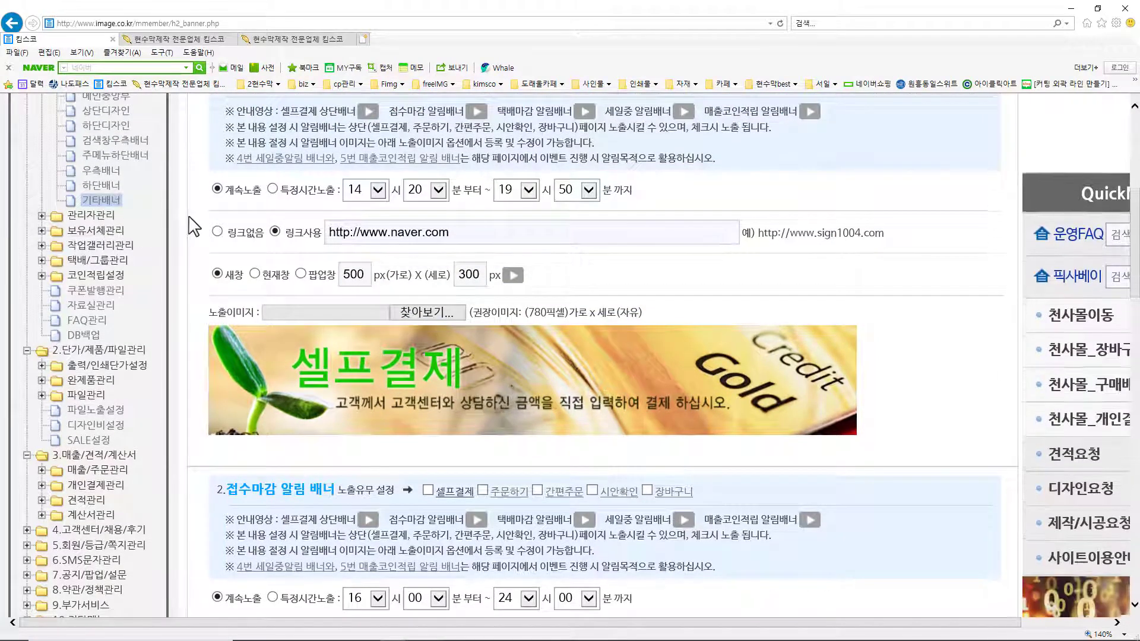
Step: Return to the SALE설정 page under 2.단가/제품/파일관리 and review its banner notes, sale registration form and 세일내역 list
scroll(190, 224, up, 2)
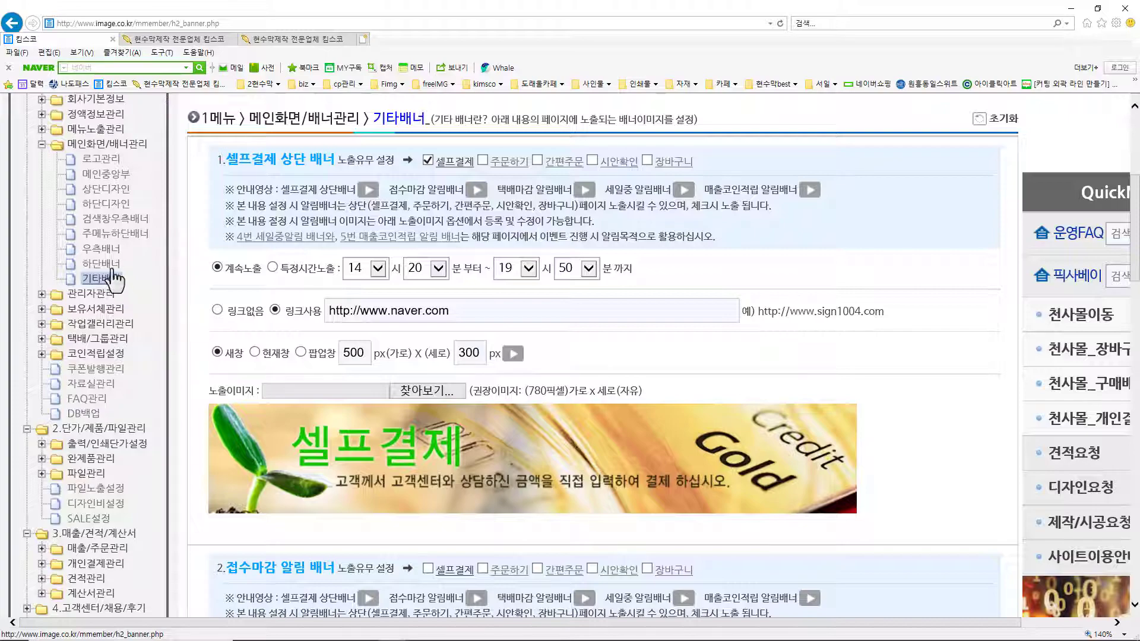
click(41, 144)
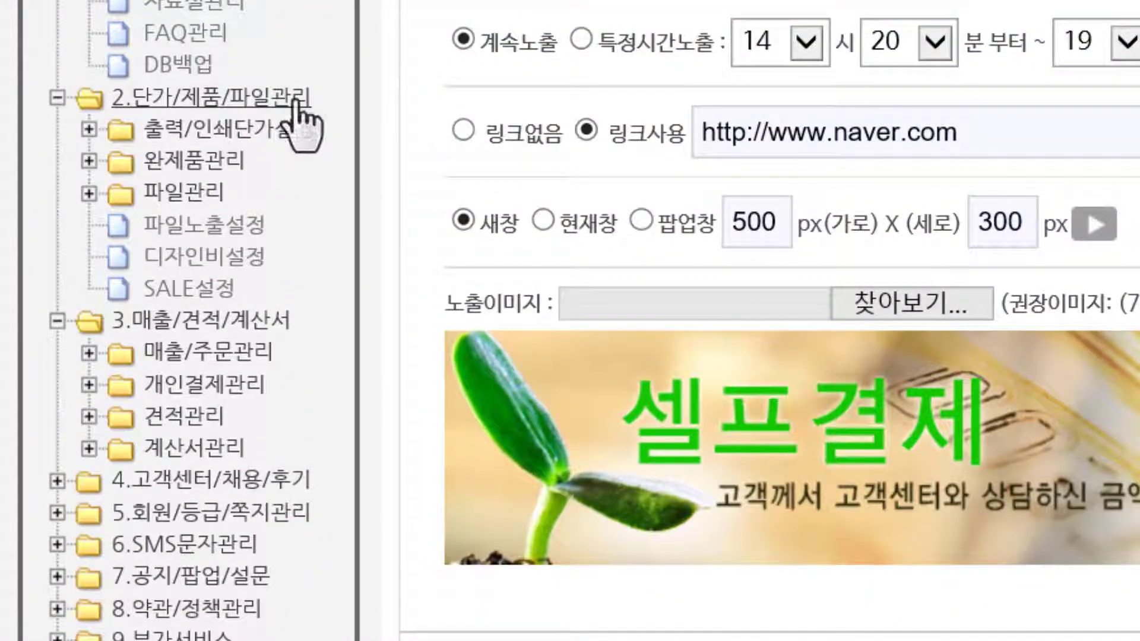
click(175, 292)
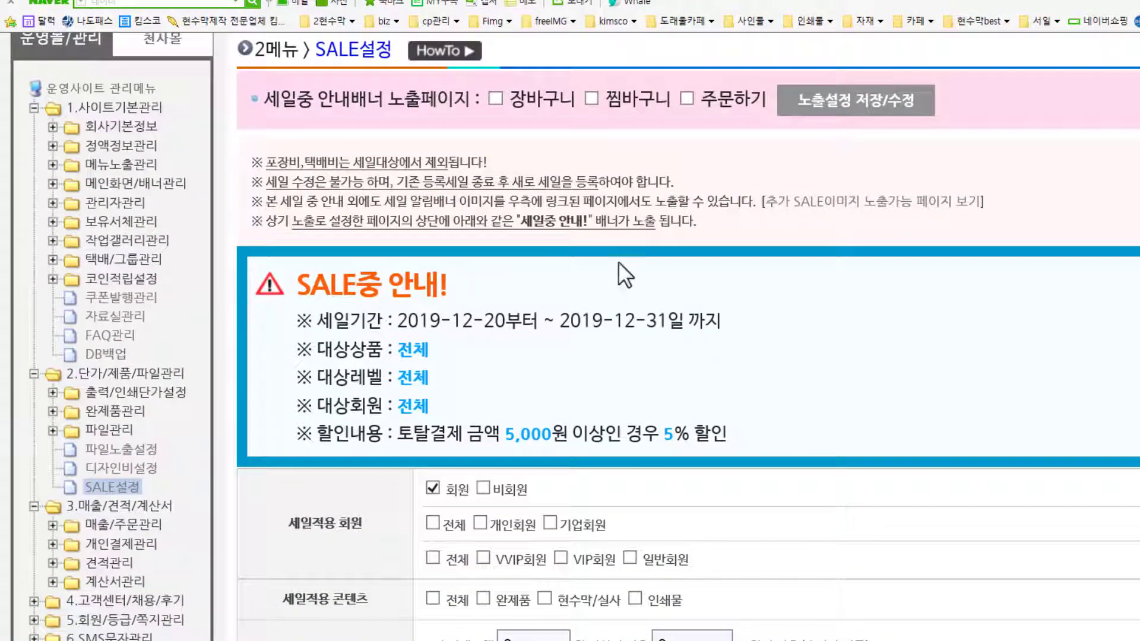
scroll(747, 127, down, 5)
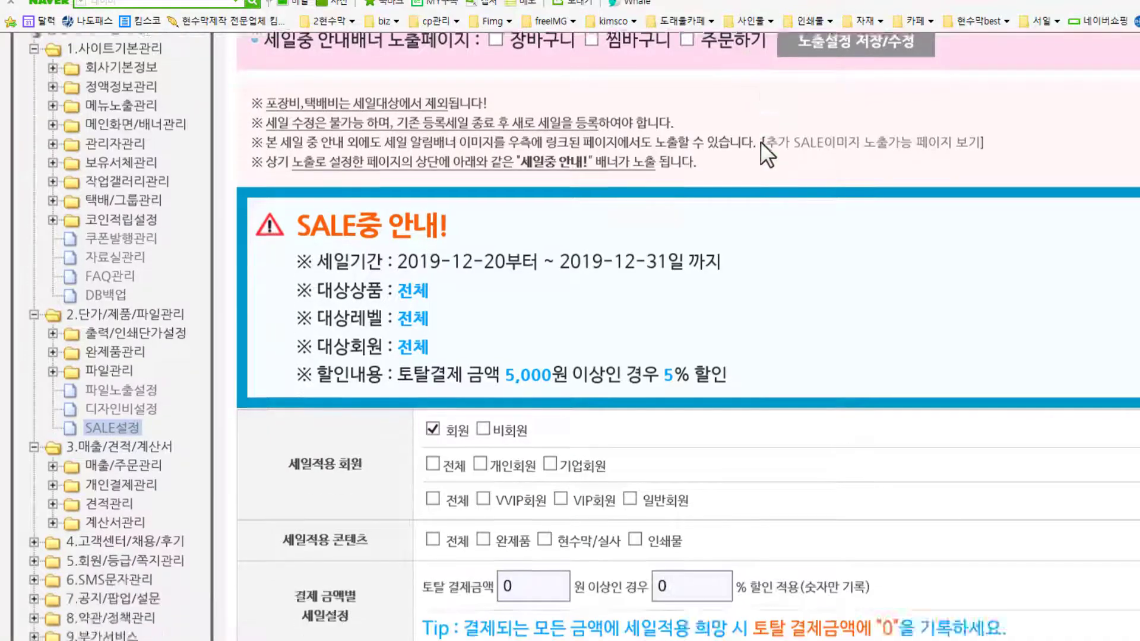
scroll(760, 141, up, 3)
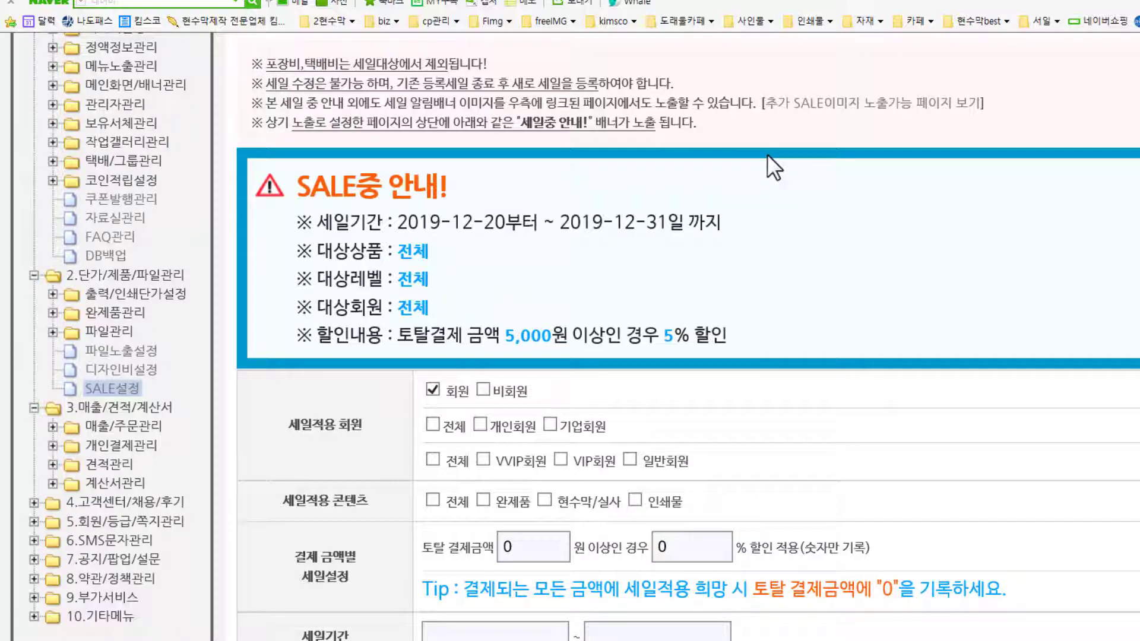
scroll(768, 153, down, 3)
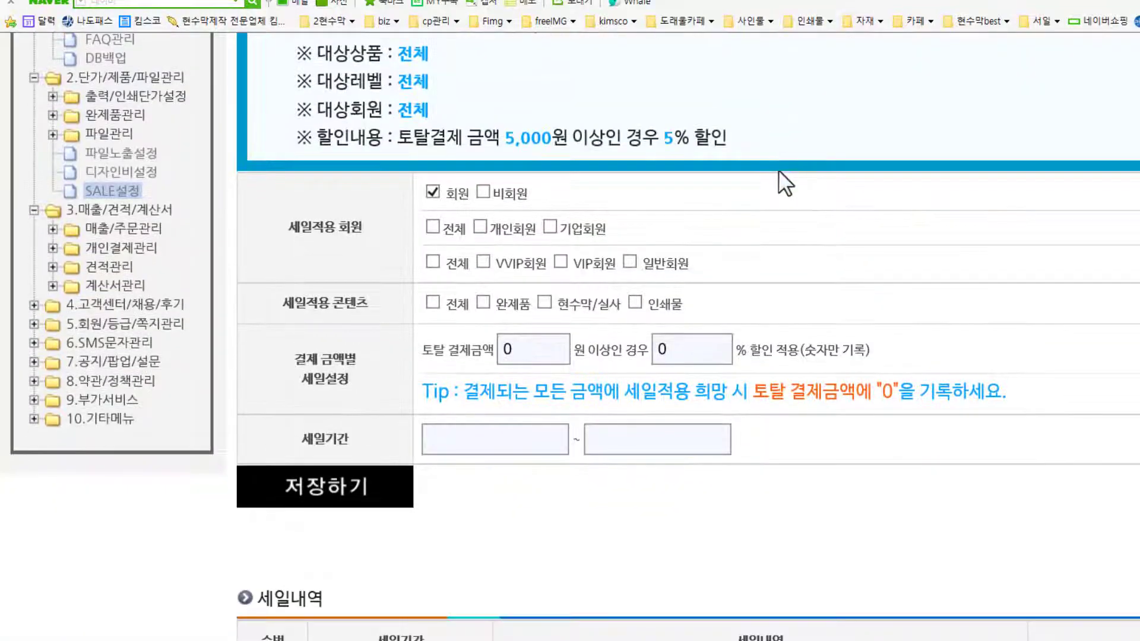
scroll(779, 173, down, 5)
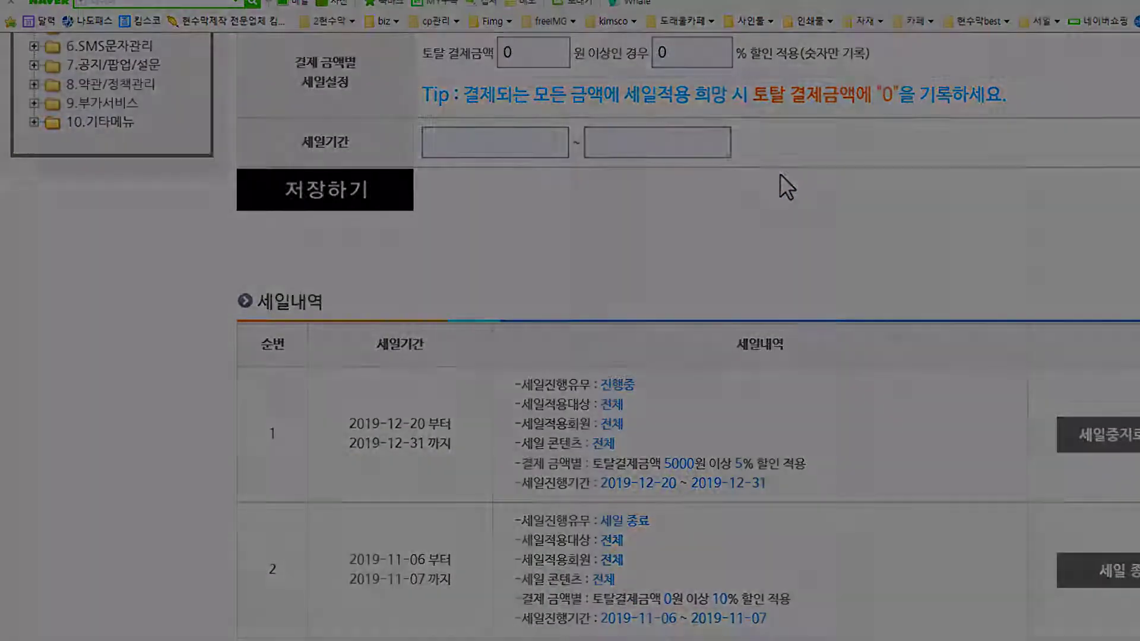